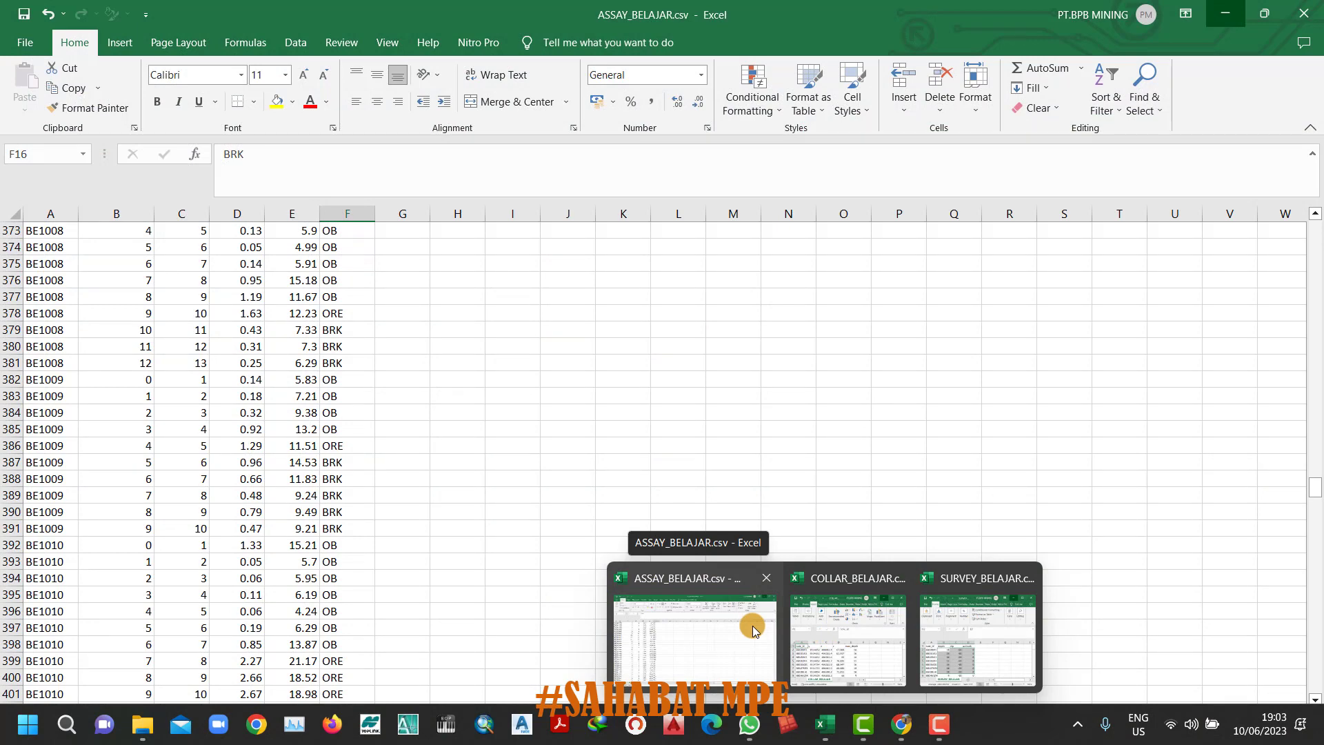
Review the assay records in ASSAY_BELAJAR.csv back to the header row, and minimize the workbook windows.
left_click(752, 626)
scroll(655, 524, "up", 20)
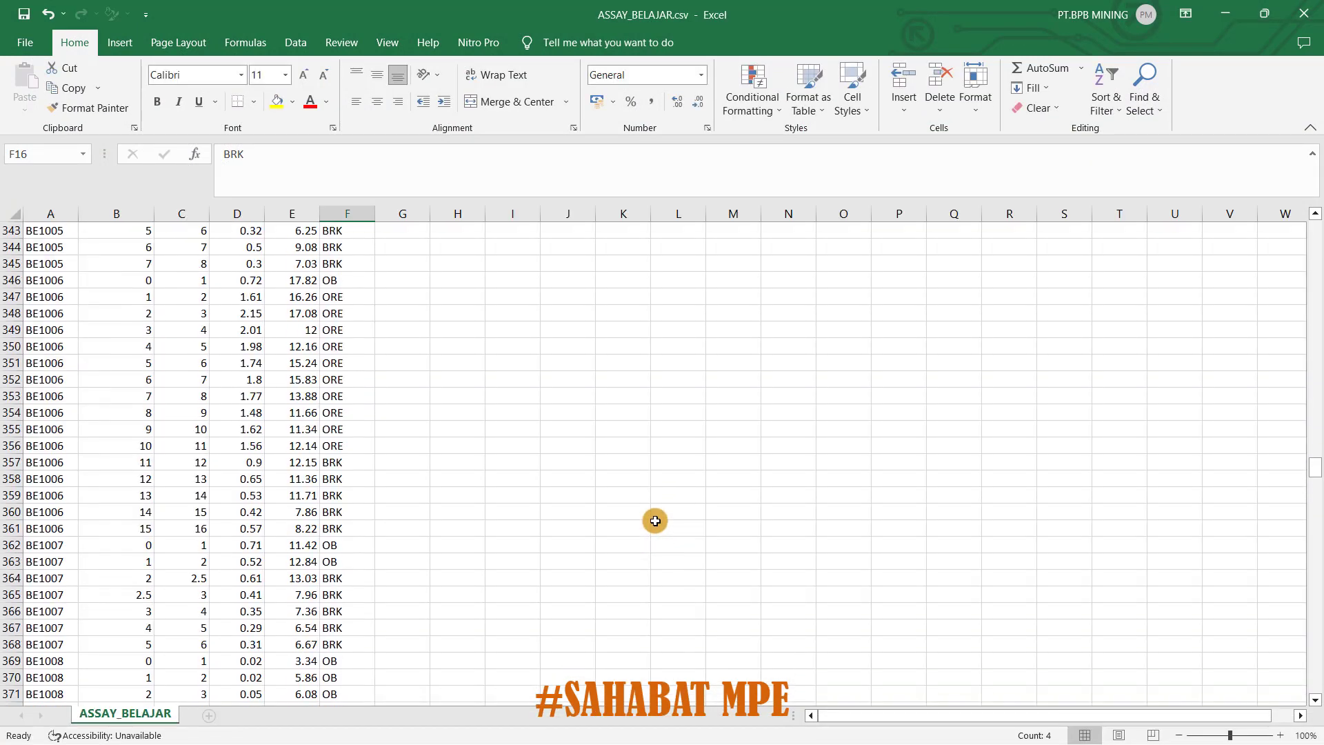
left_click_drag(1313, 436, 1302, 200)
left_click(1248, 13)
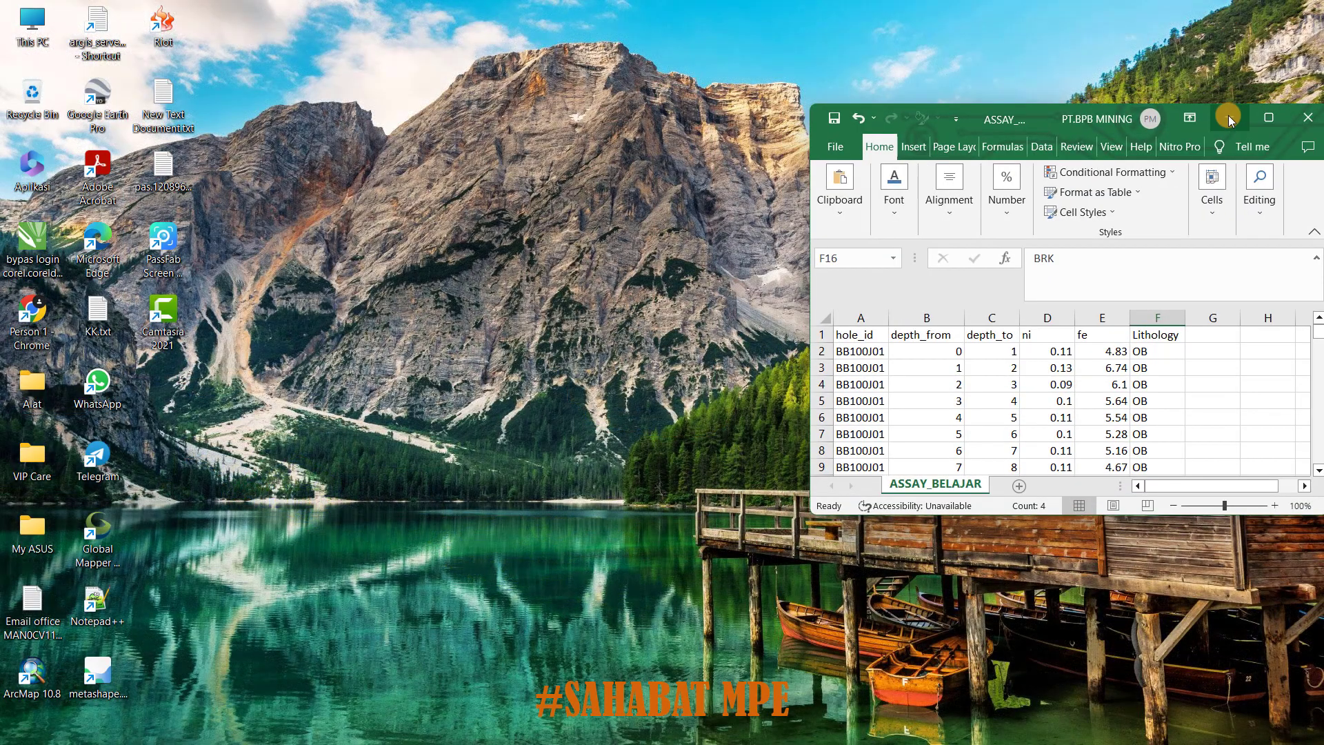
left_click(1224, 115)
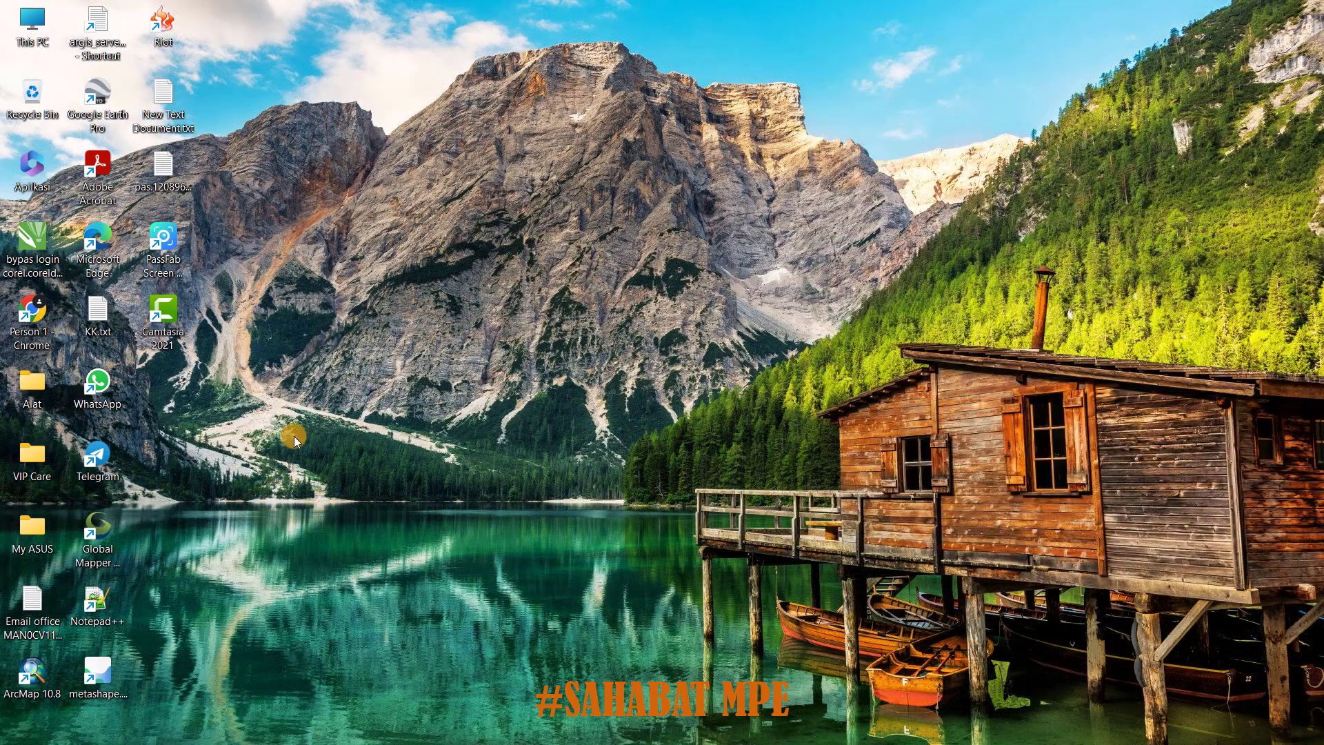
Refresh the desktop and launch Surpac 6.3.2.
right_click(350, 324)
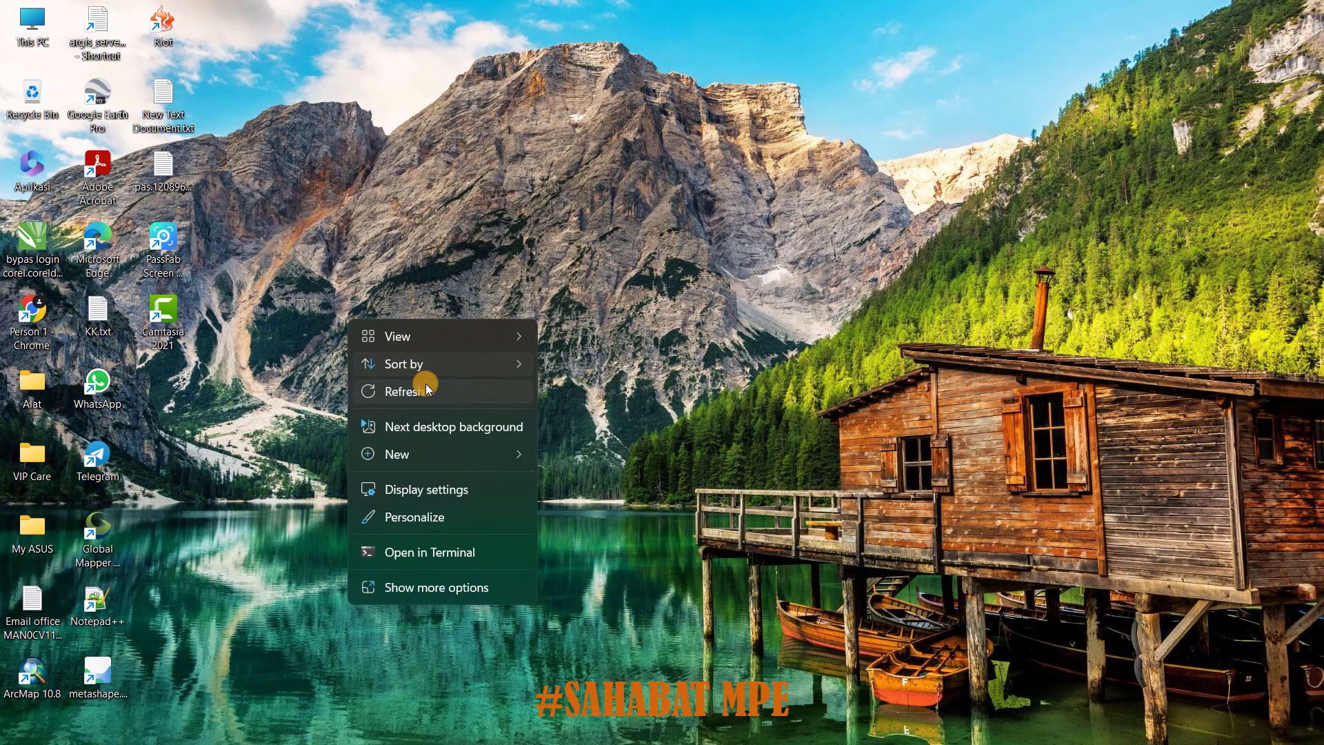
left_click(422, 387)
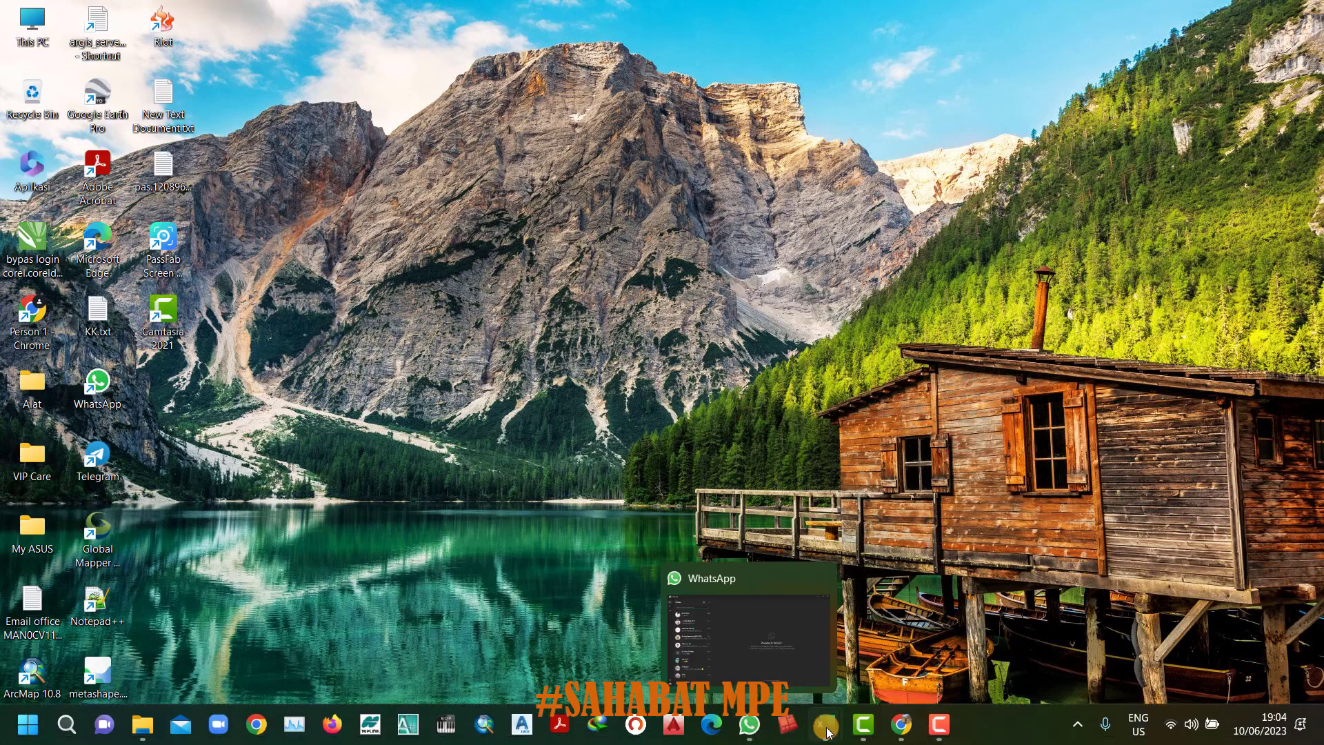
left_click(791, 725)
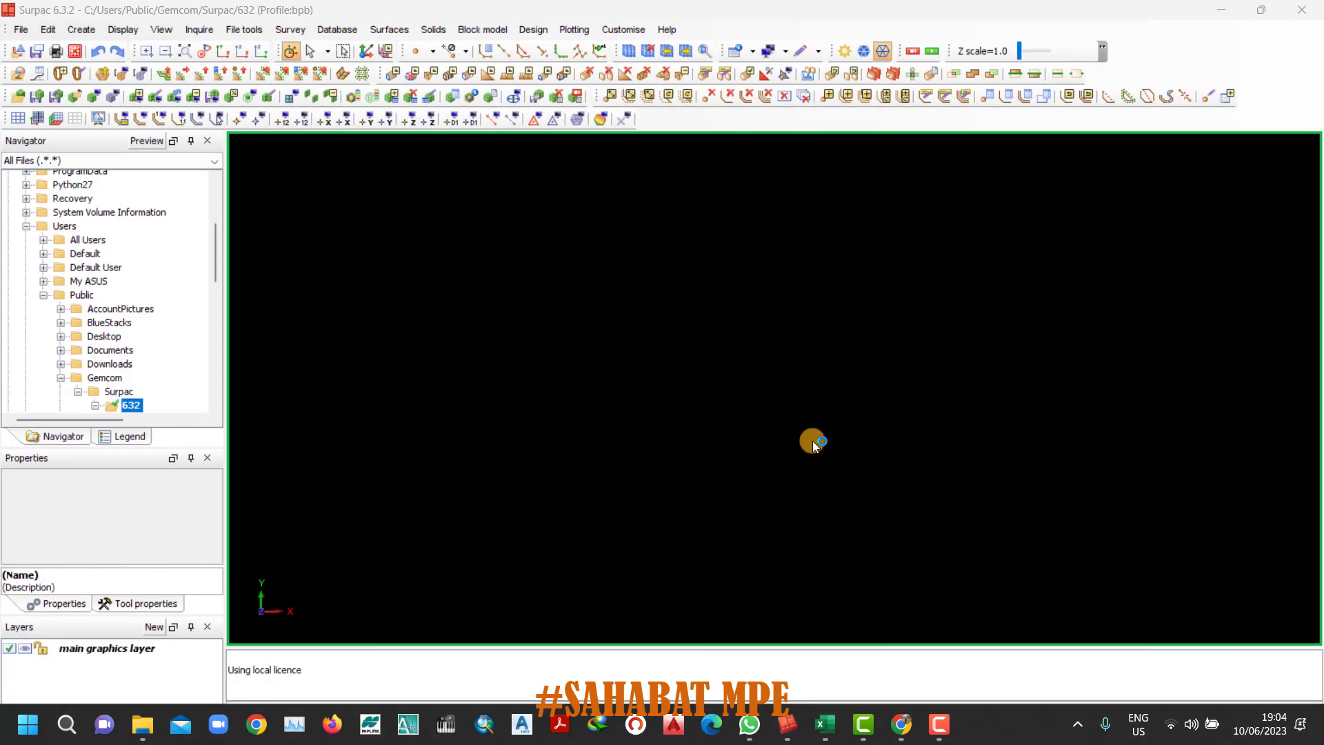
Set the Data Base Belajar folder inside D:\Belajar Surpac 6.3 as the working directory.
scroll(103, 234, "up", 4)
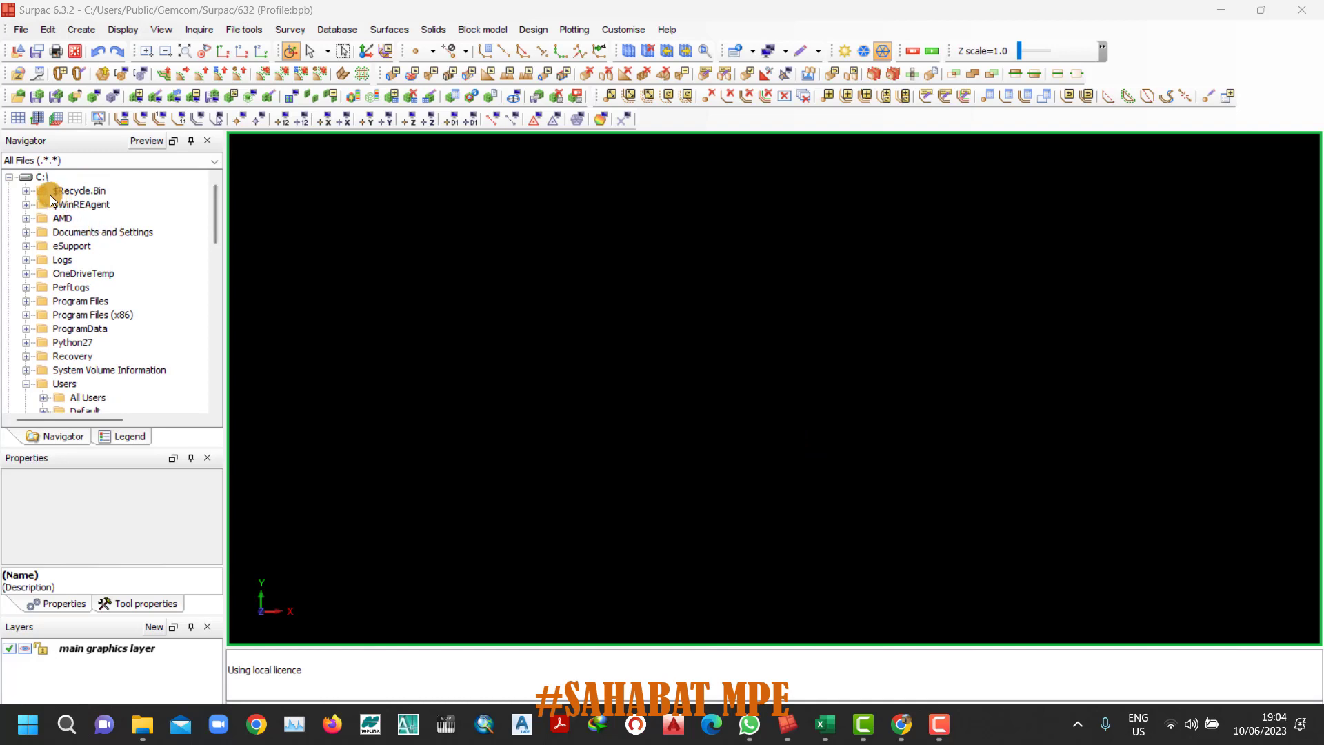
left_click(9, 177)
left_click(8, 205)
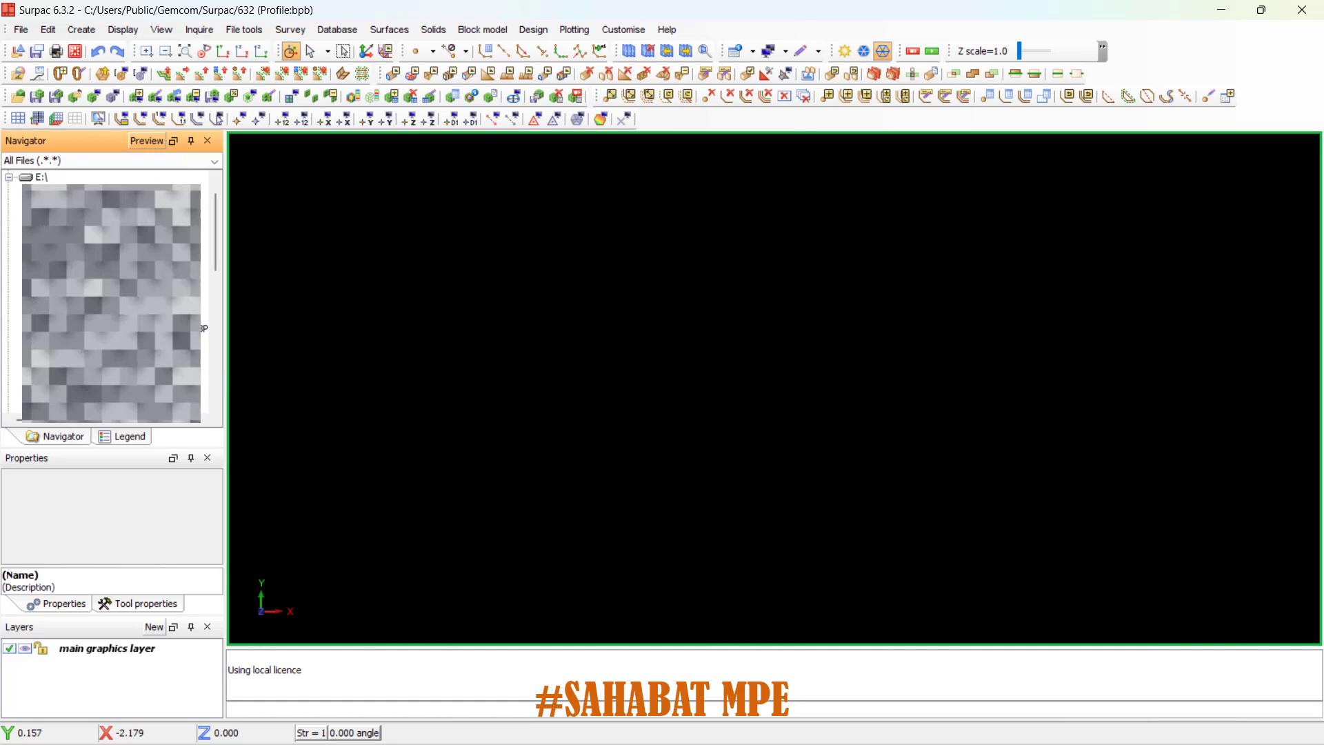
left_click(8, 178)
scroll(33, 228, "up", 1)
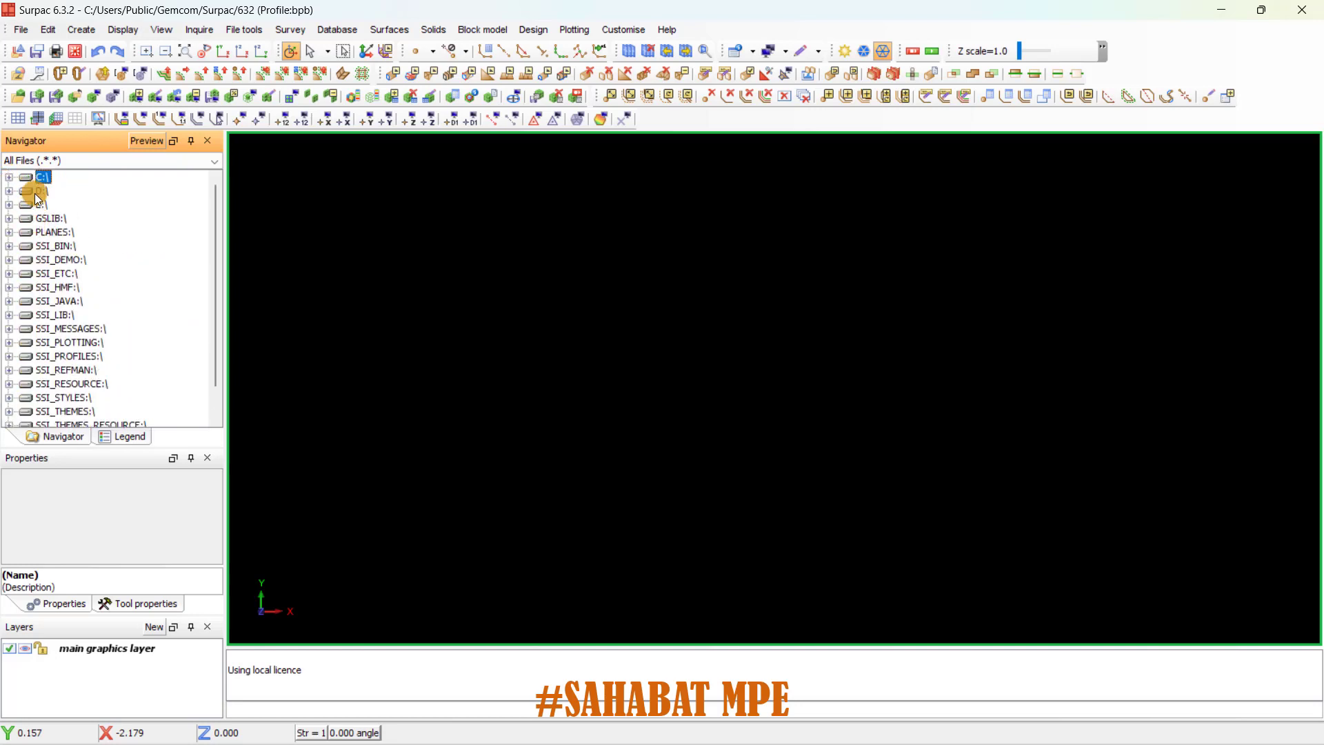
double_click(34, 191)
left_click(122, 246)
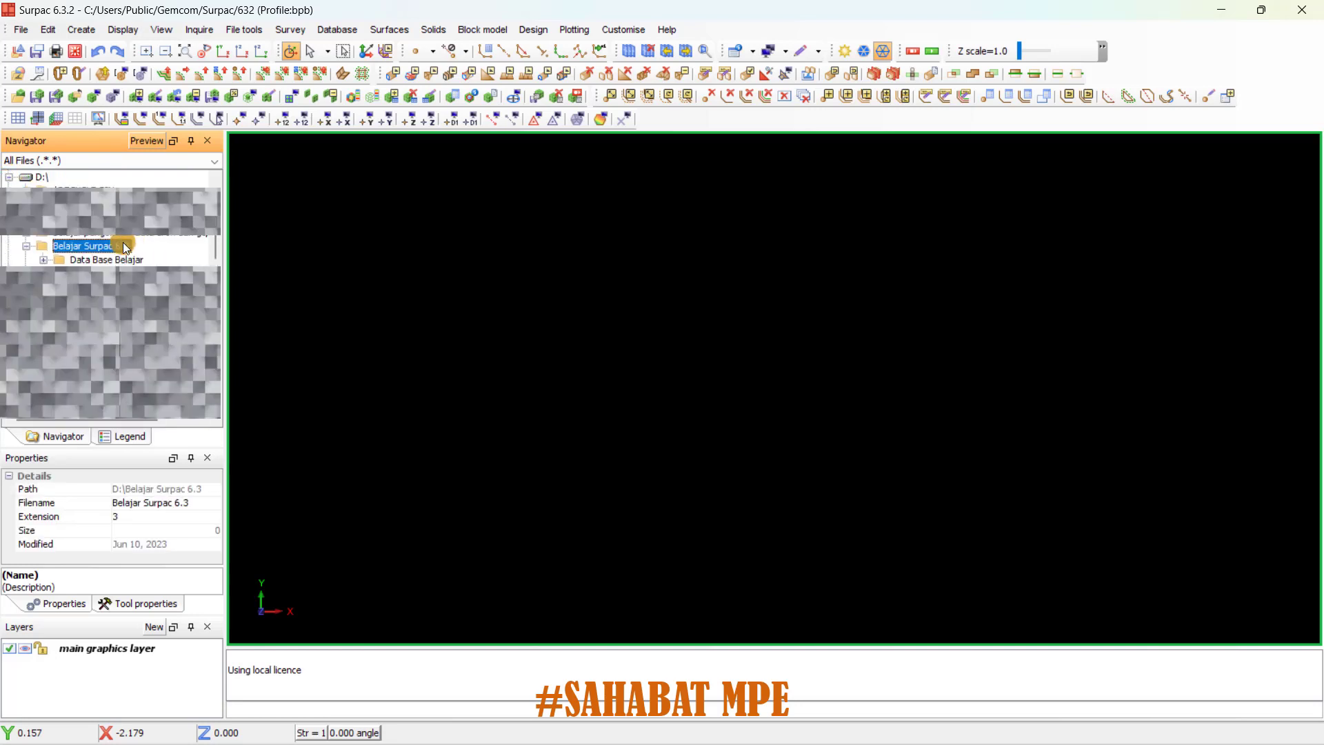
double_click(133, 260)
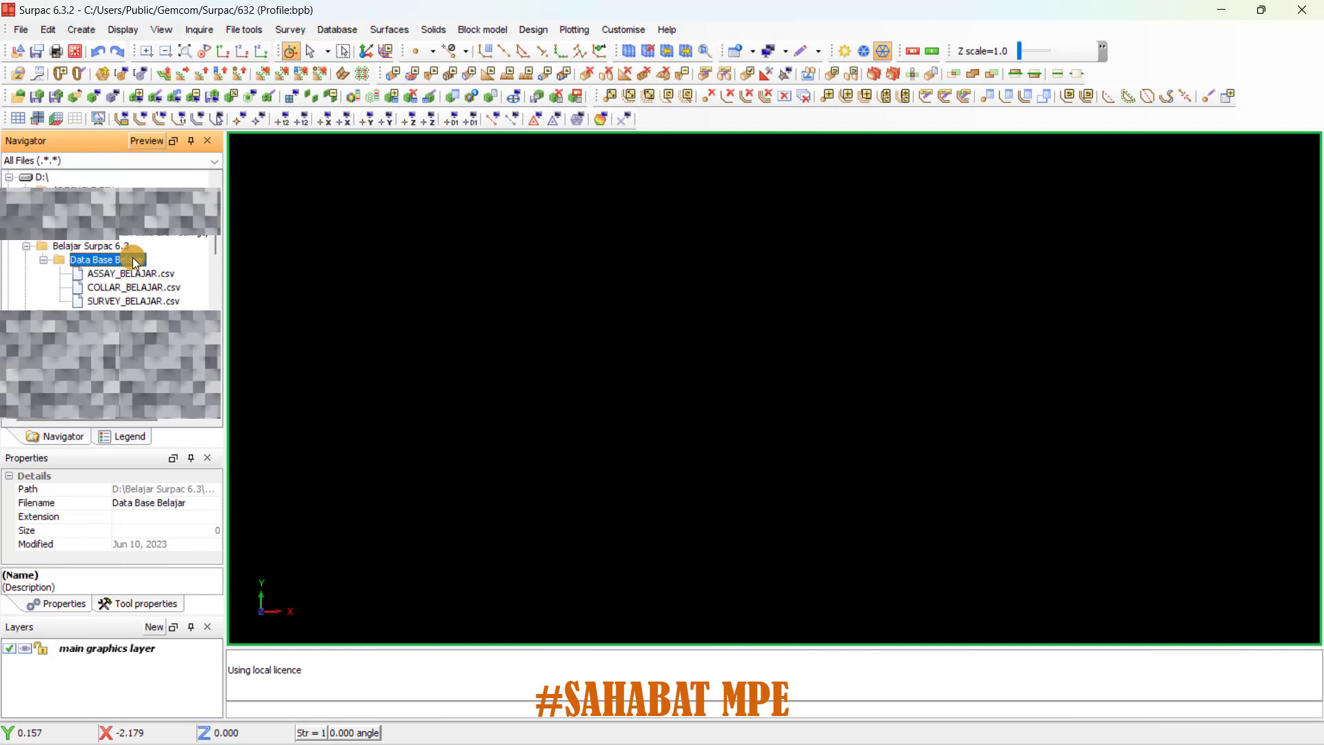
right_click(135, 262)
left_click(149, 277)
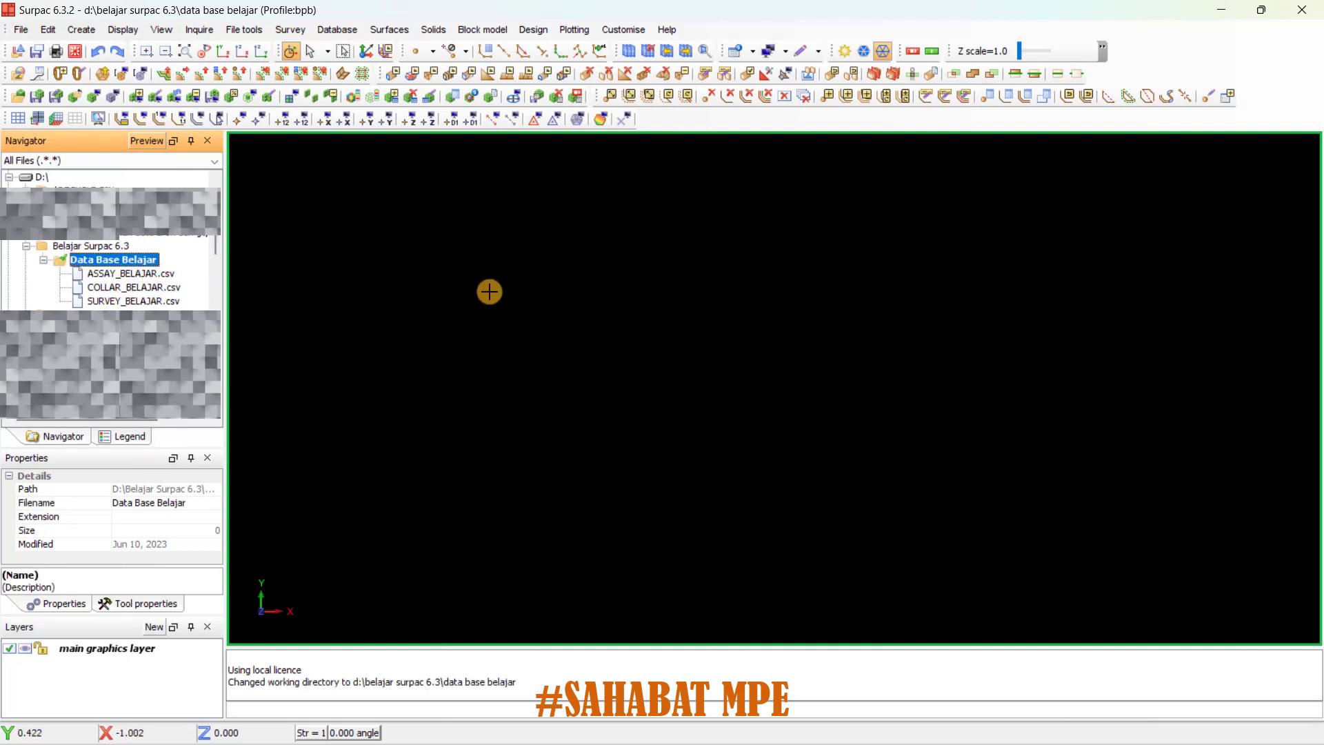
Create a new geological database named drillhole_belajar.
left_click(329, 31)
mouse_move(343, 56)
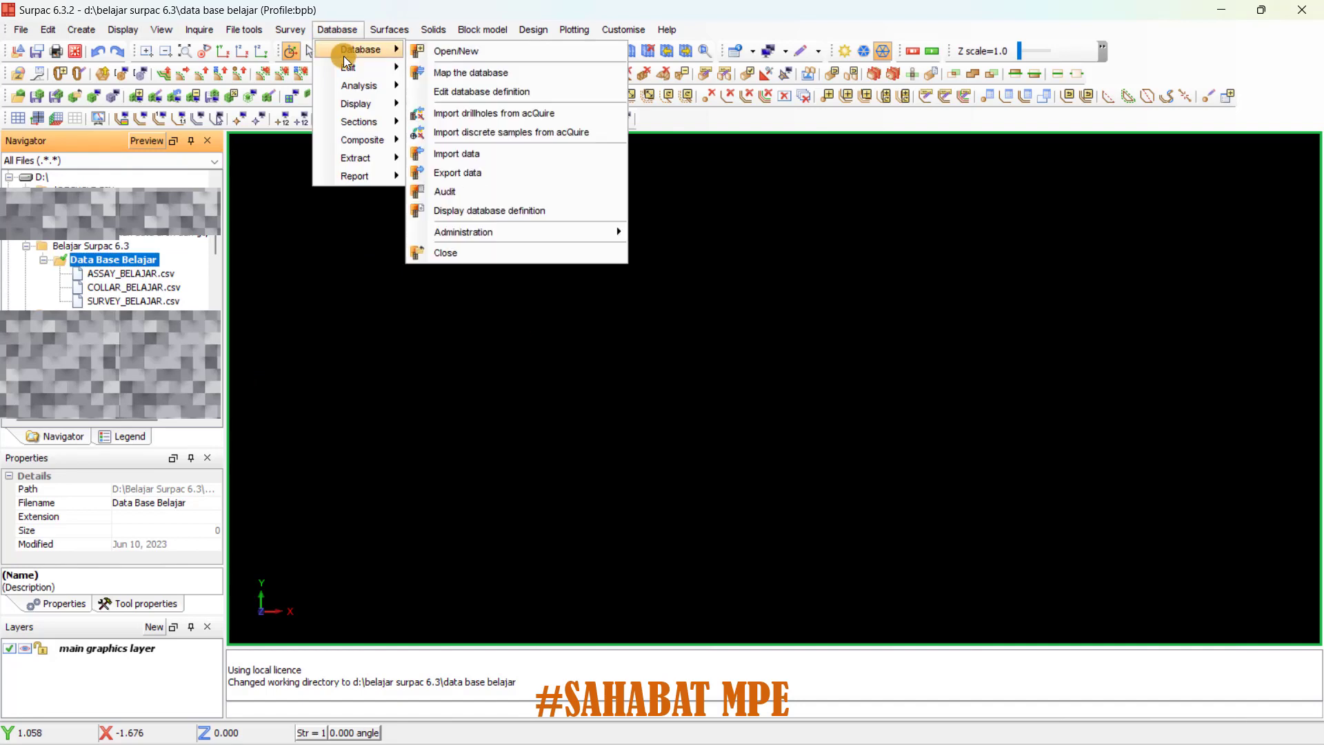
left_click(436, 47)
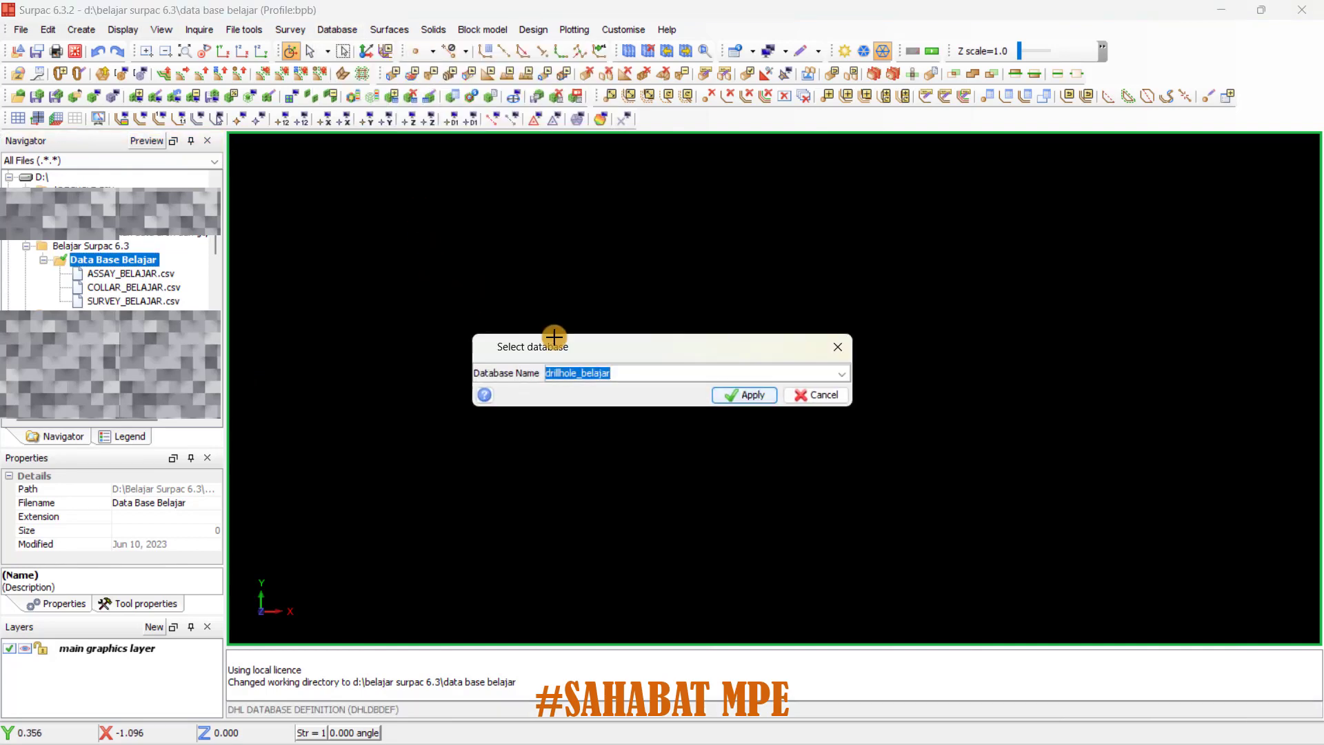
left_click(613, 375)
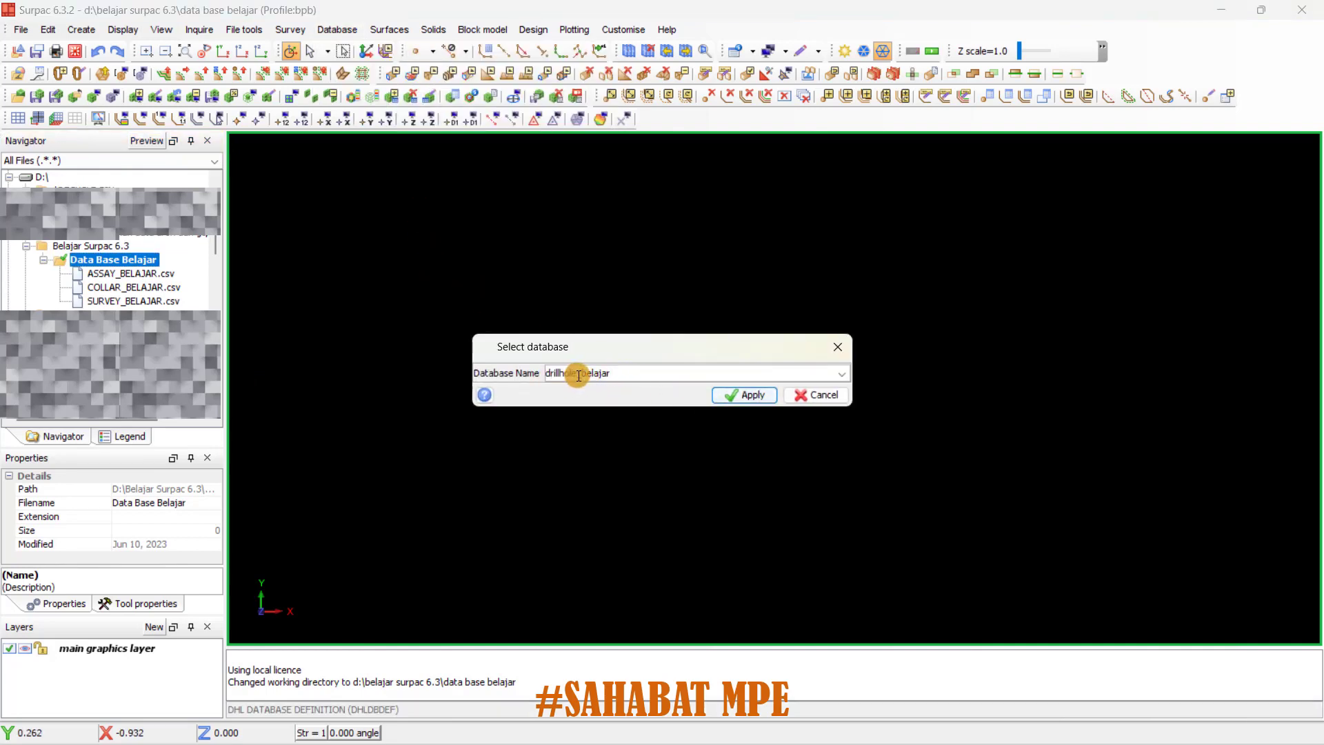
left_click_drag(624, 373, 548, 392)
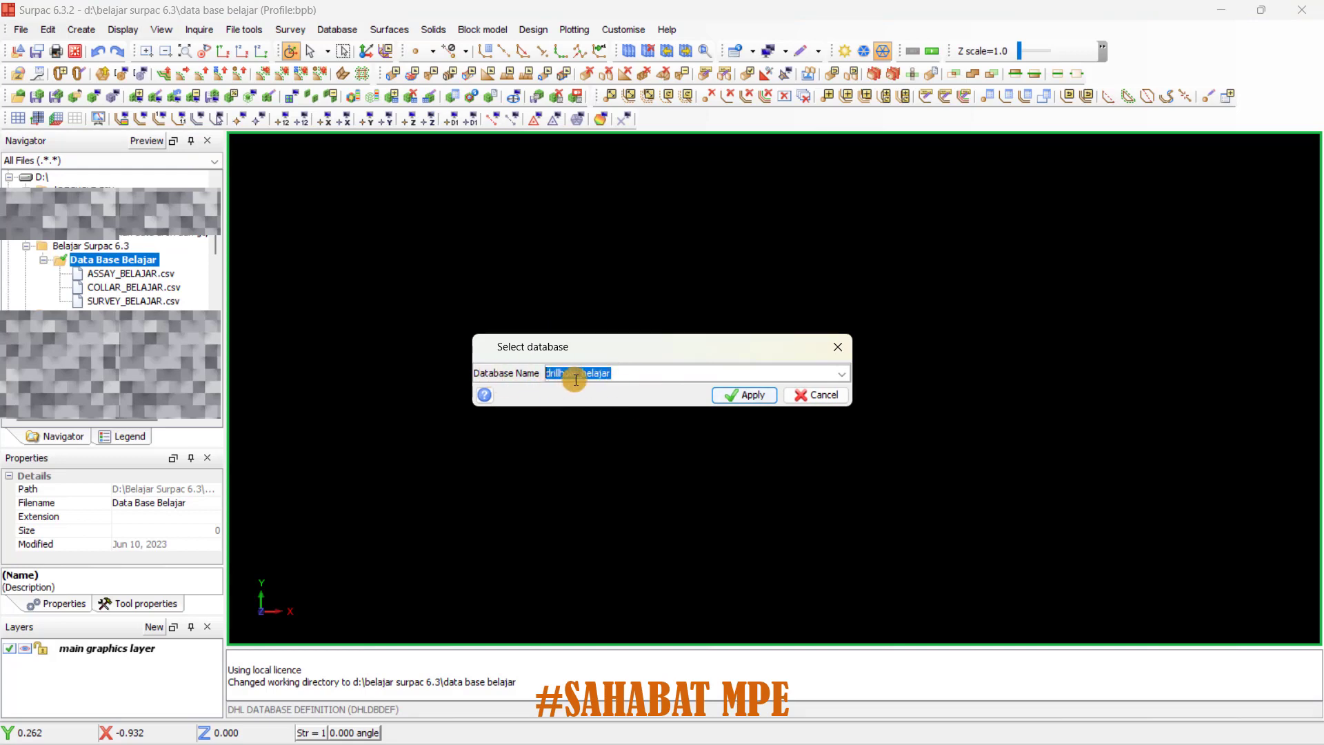
left_click(620, 373)
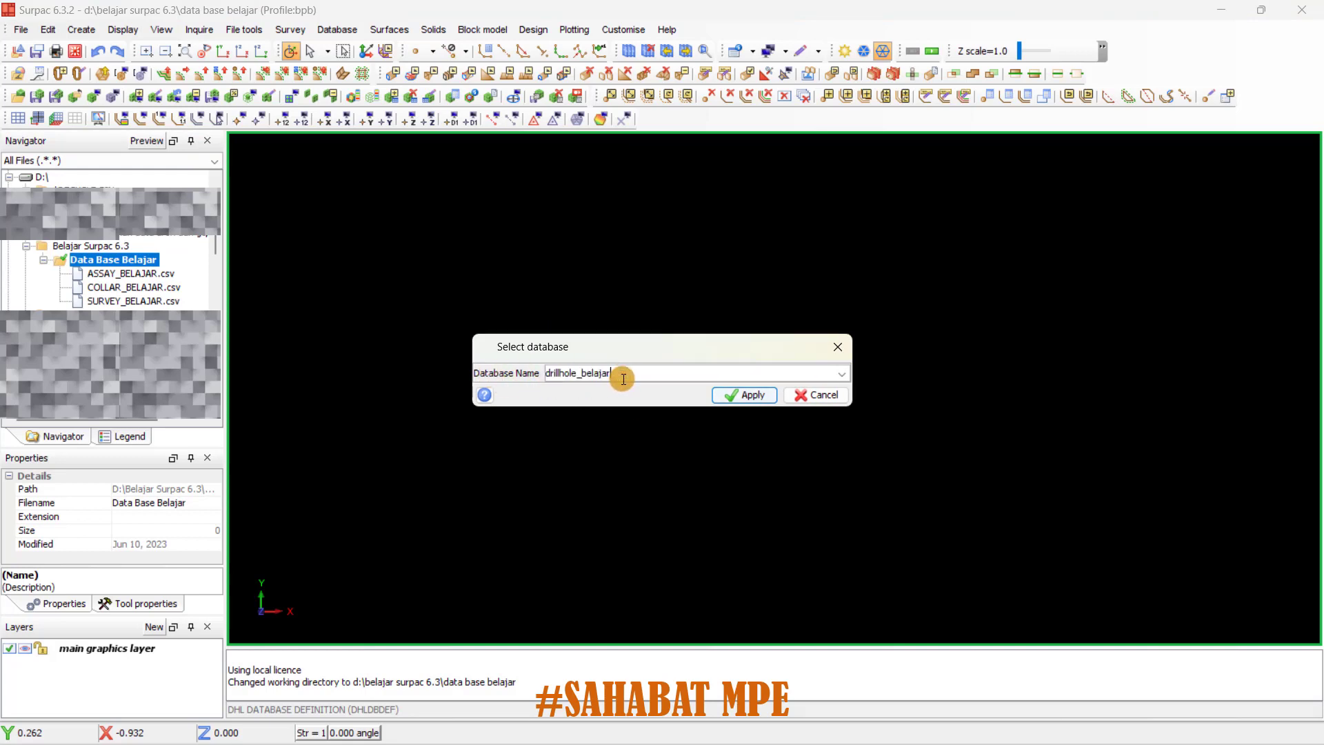
left_click(745, 394)
Accept the access database type with calculated survey and sample coordinates, and include an optional interval table named assay.
left_click(692, 403)
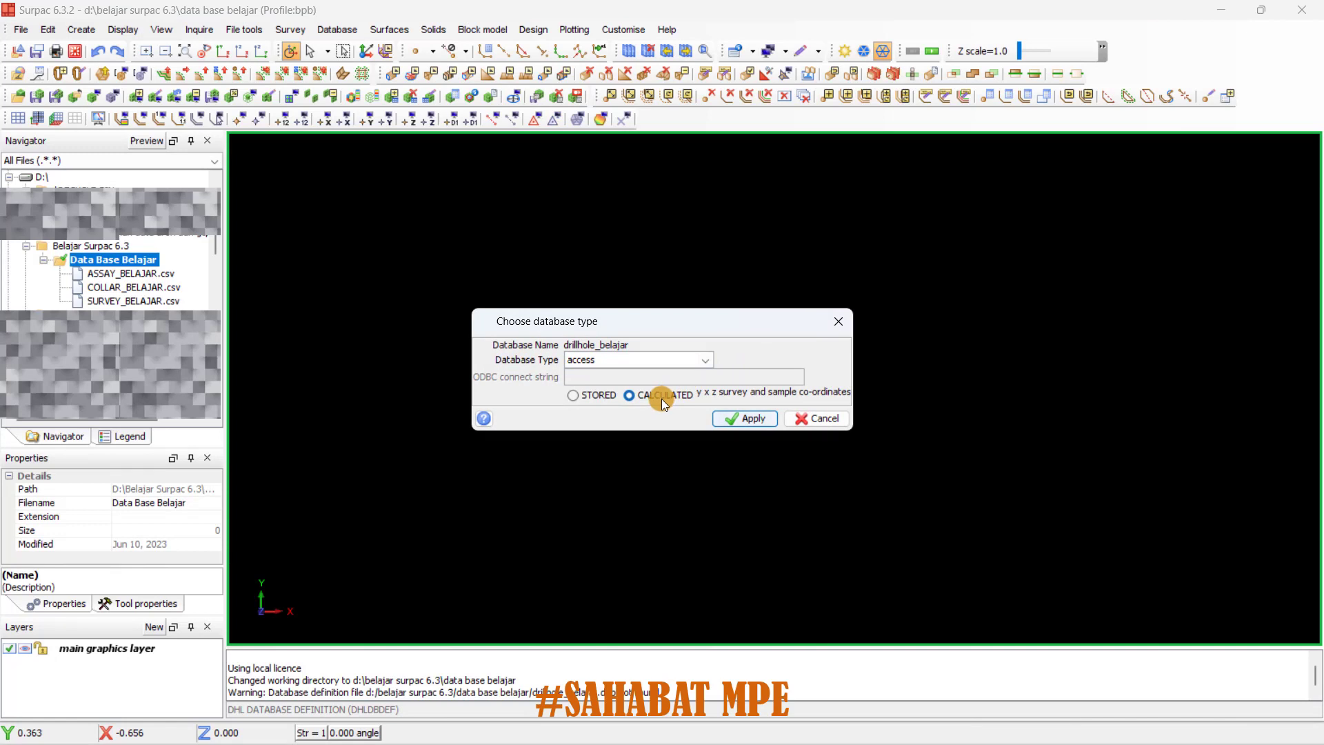
left_click(745, 417)
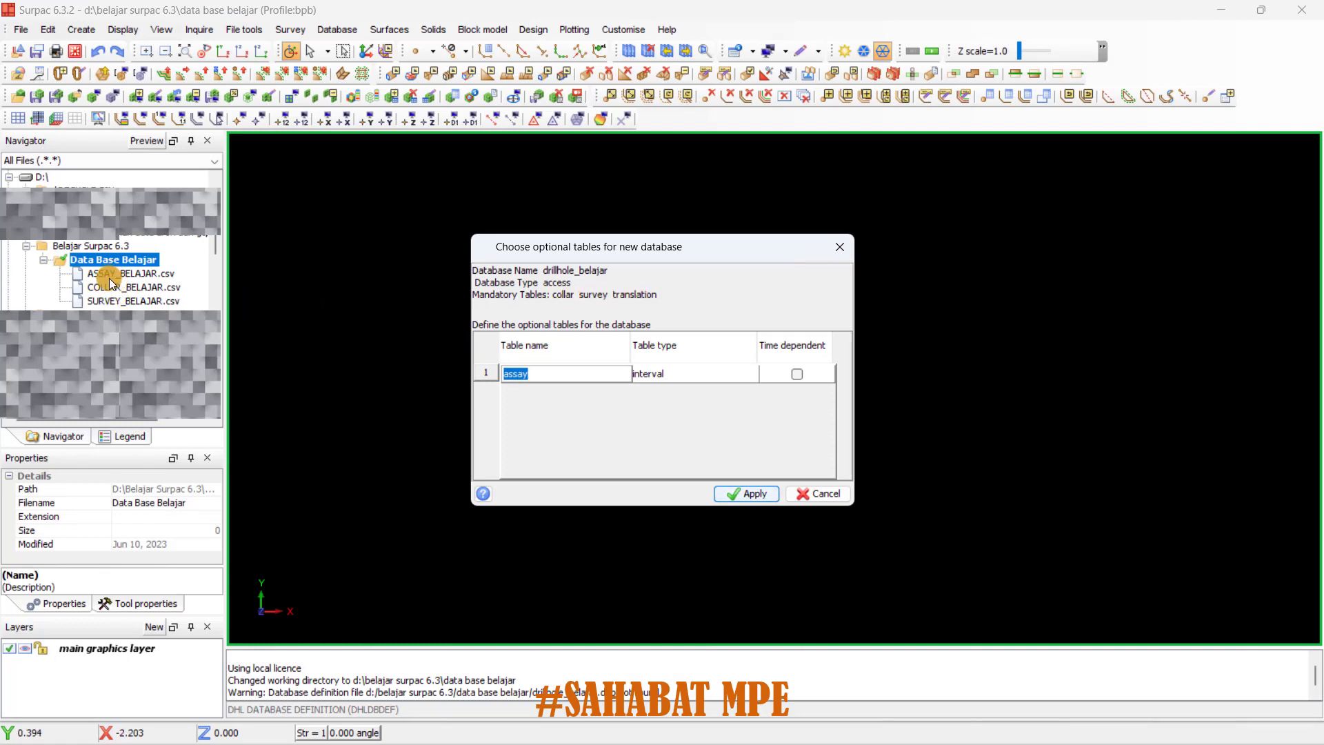
left_click(524, 373)
left_click(755, 493)
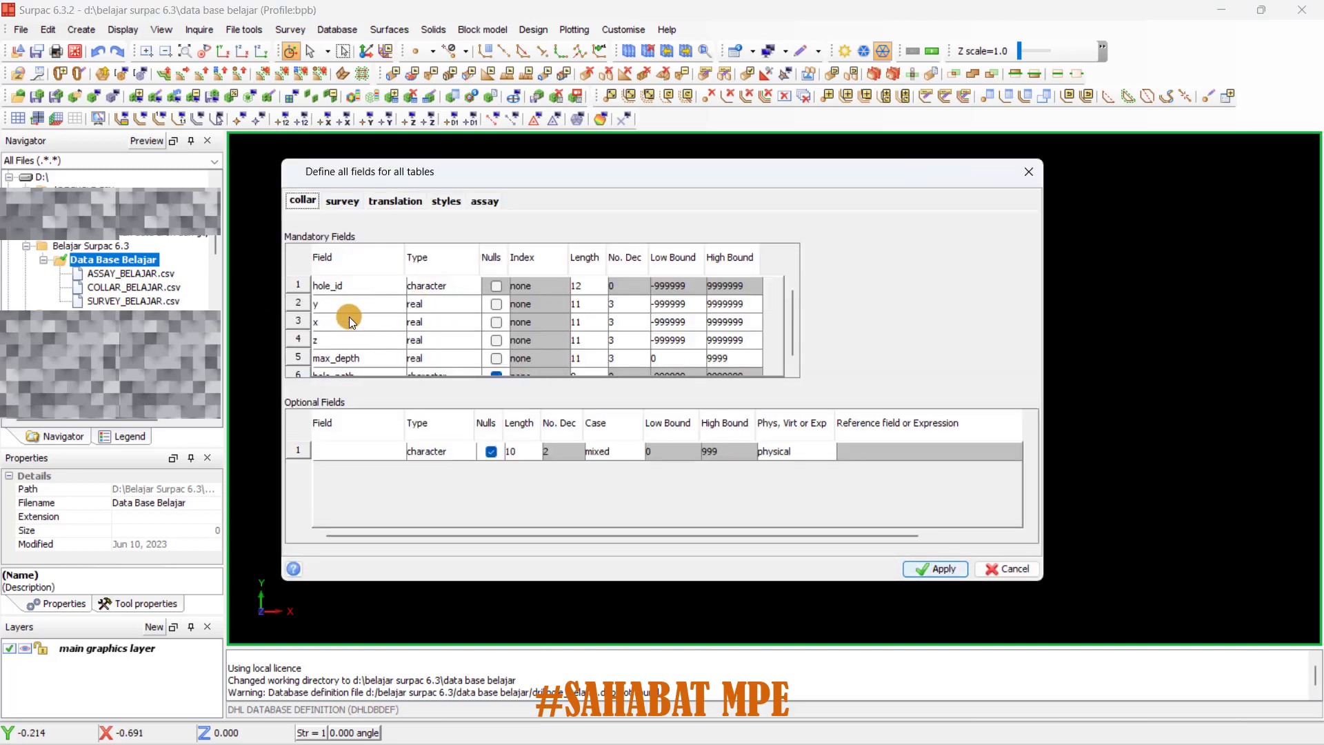
Compare the collar table's mandatory fields with the column headers in COLLAR_BELAJAR.csv.
scroll(378, 327, "down", 1)
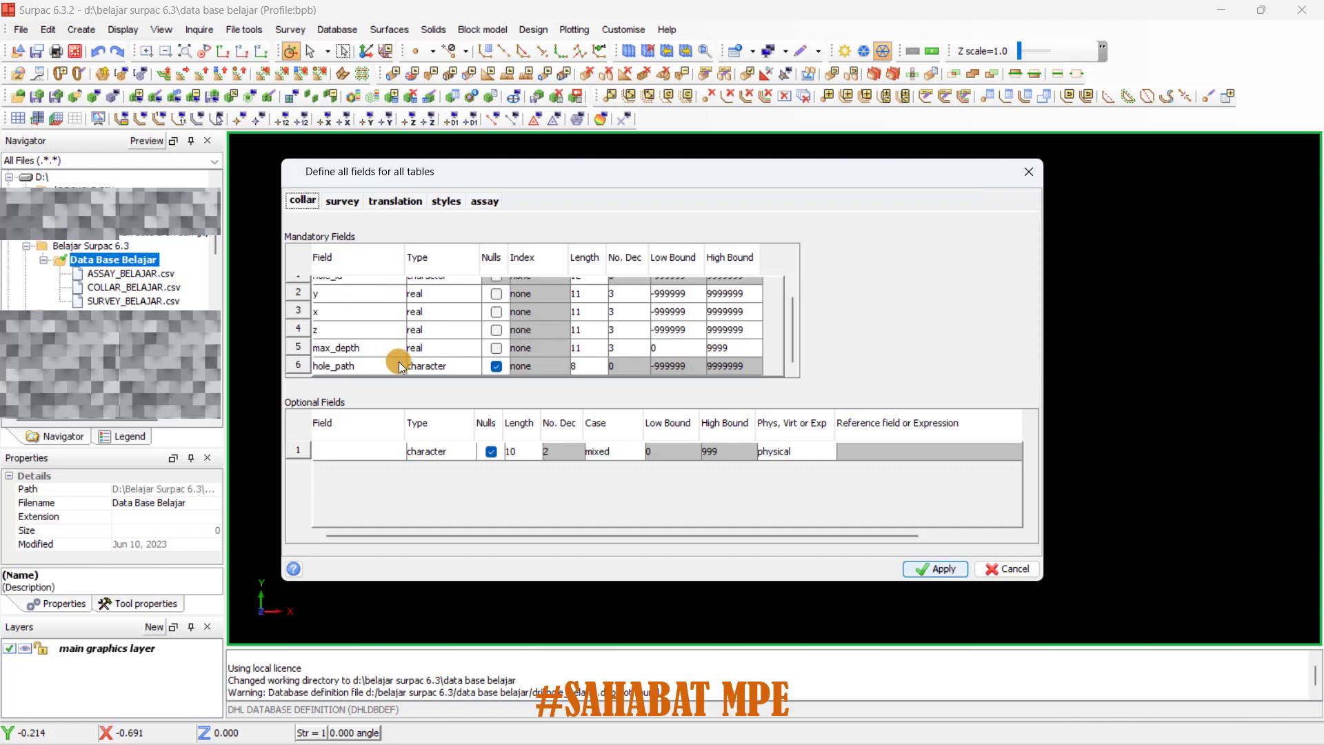
scroll(399, 361, "up", 1)
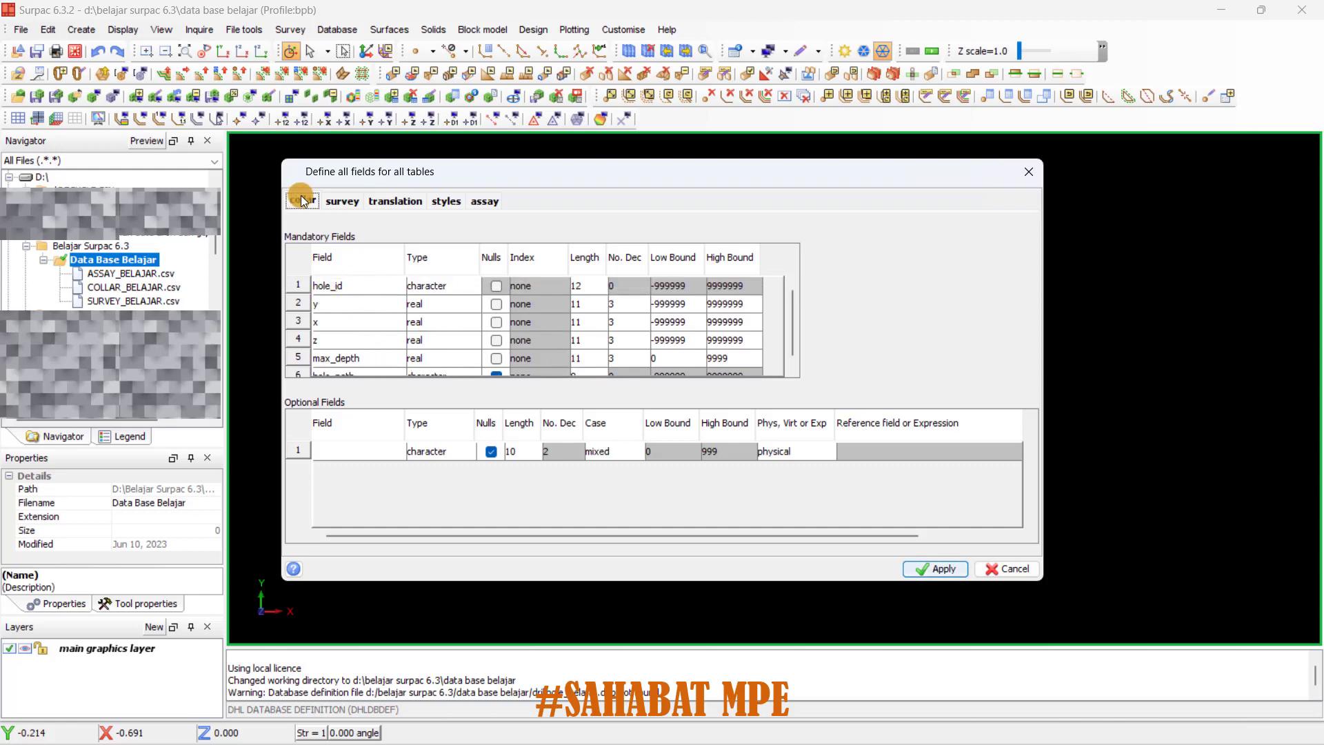
key("super")
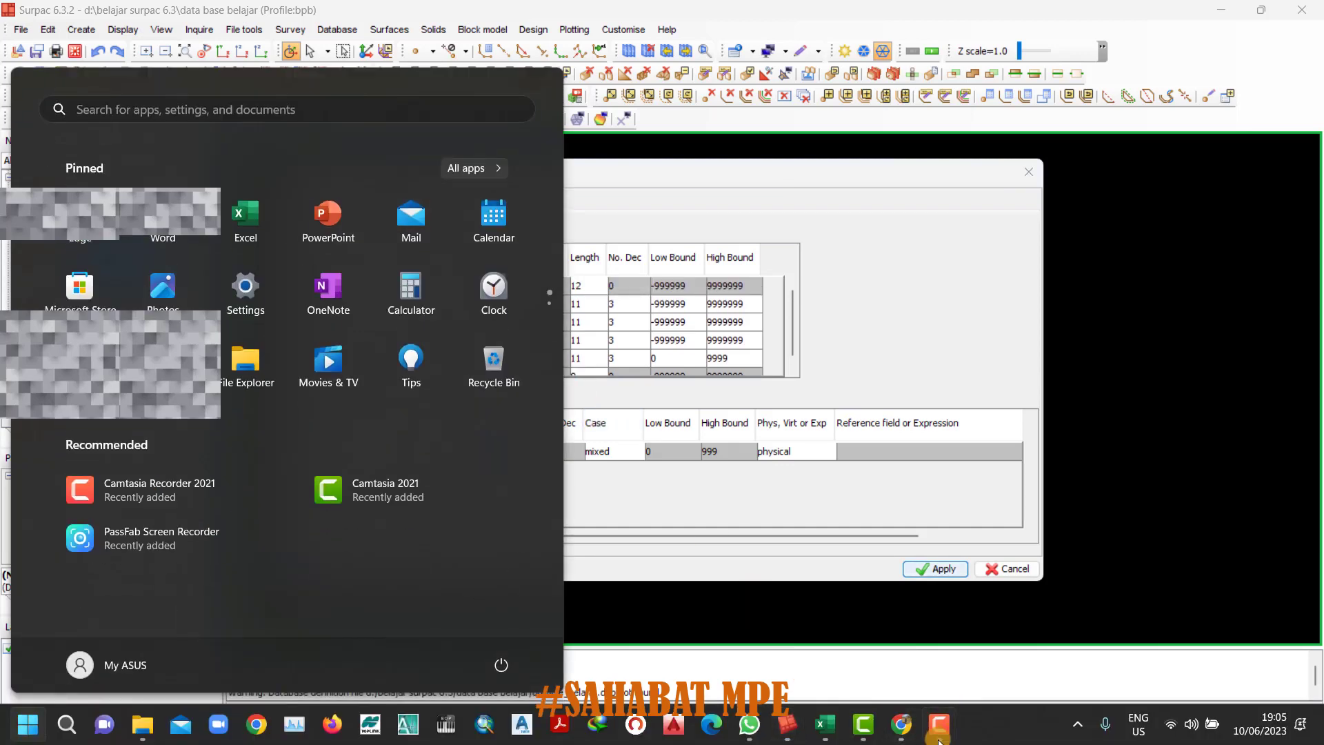
mouse_move(825, 724)
left_click(854, 641)
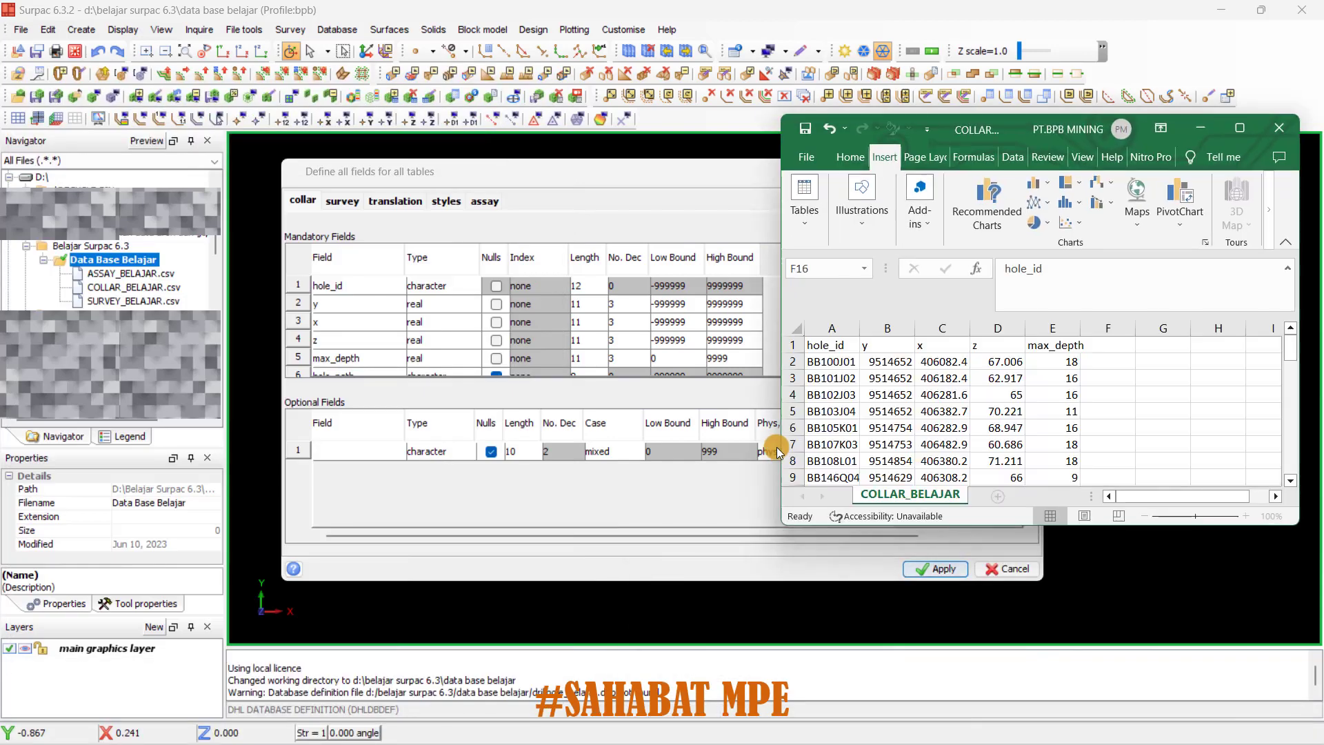
key("ctrl+Home")
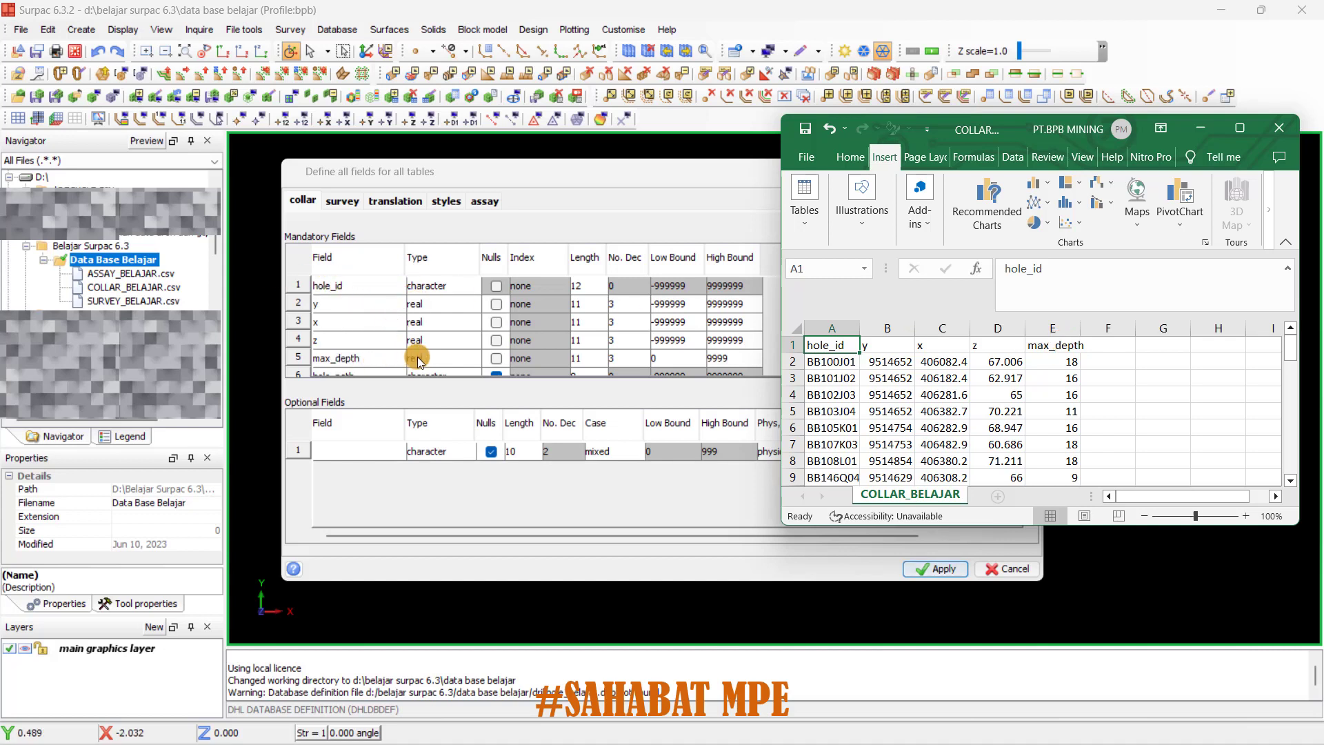
scroll(419, 357, "down", 1)
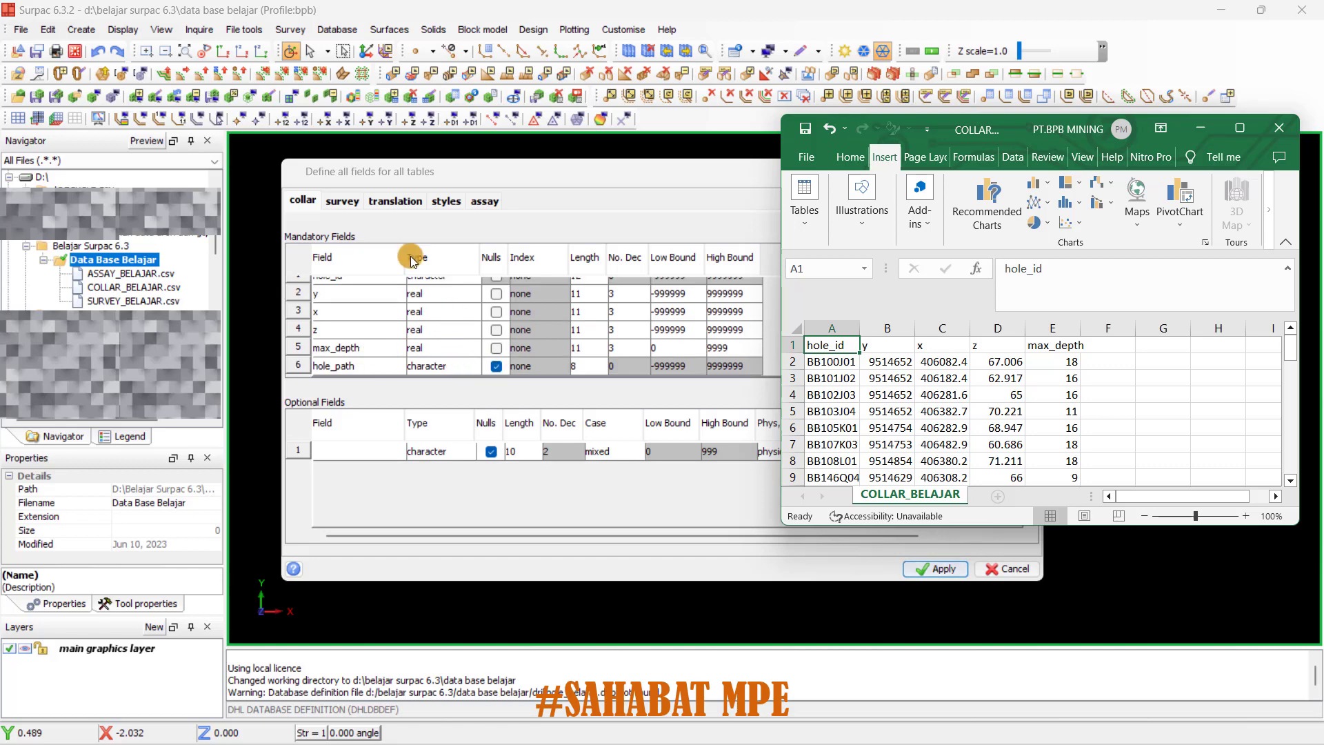
Compare the survey table's mandatory fields with the column headers in SURVEY_BELAJAR.csv.
left_click(342, 201)
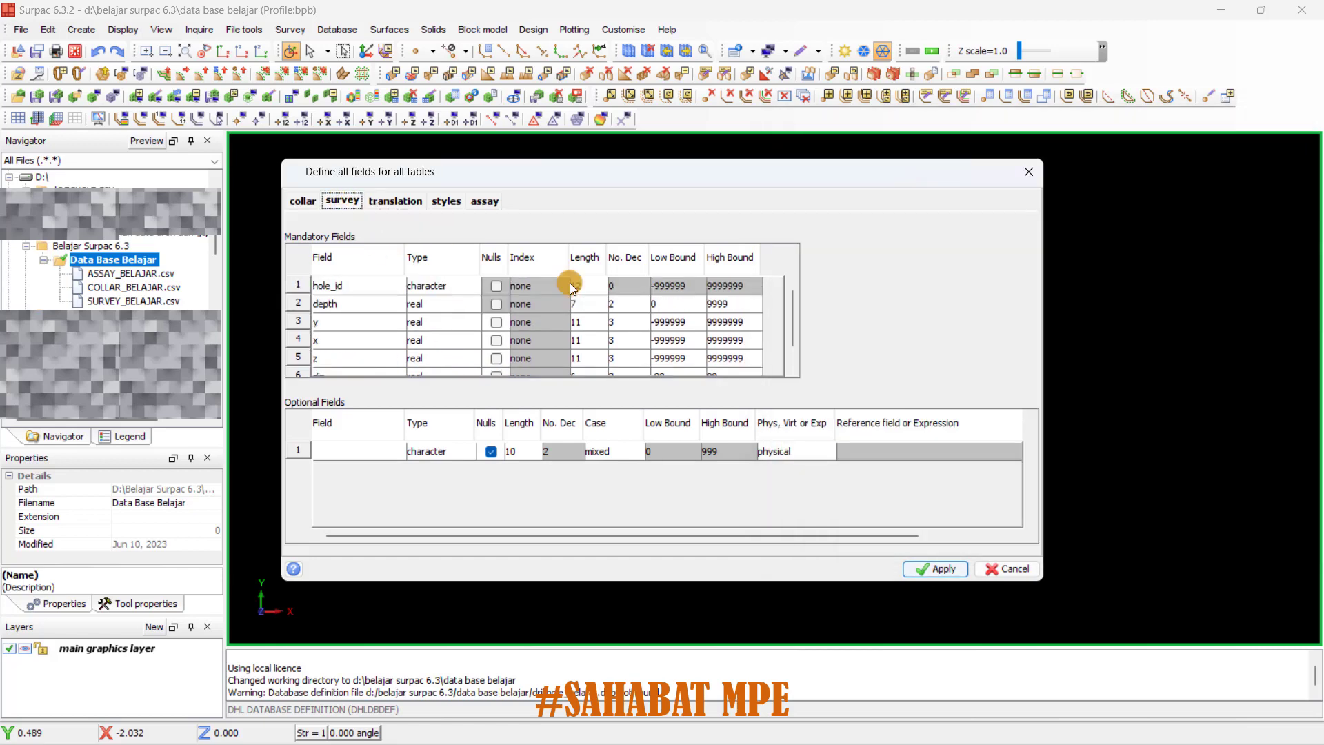
key("super")
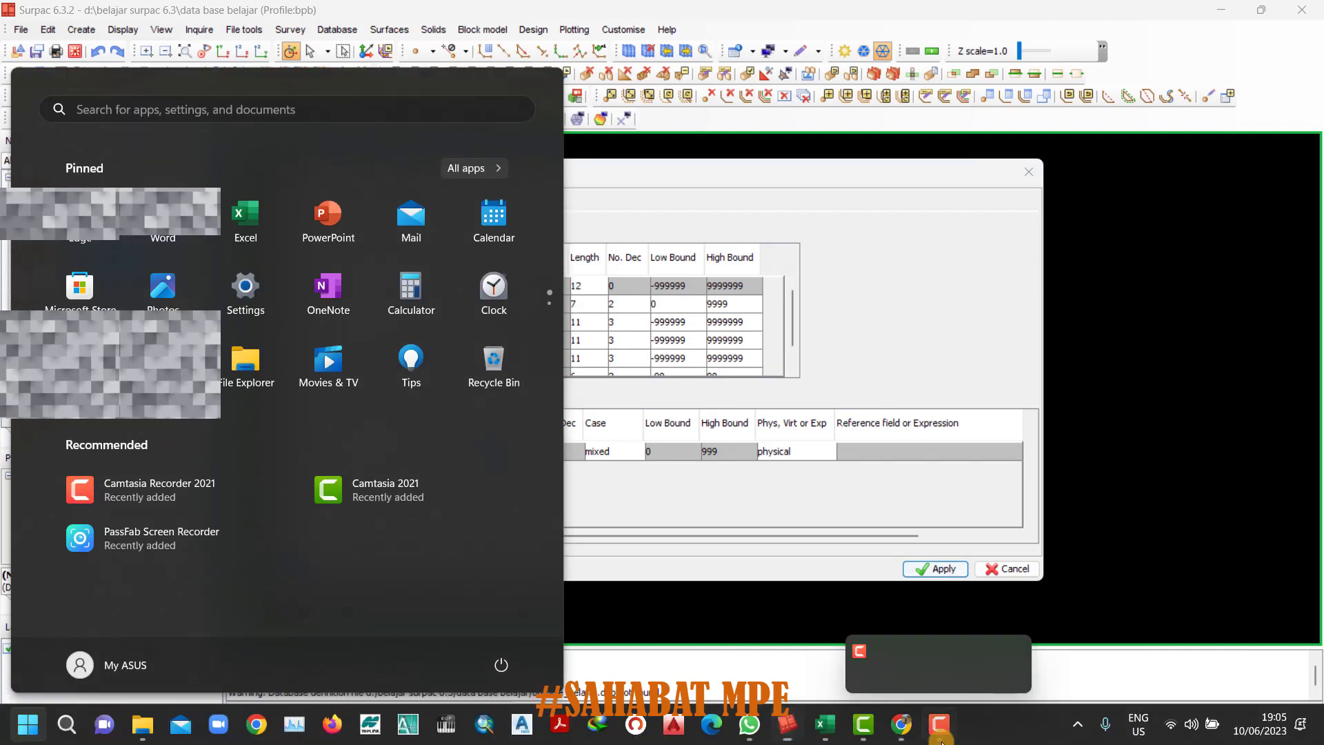
mouse_move(831, 727)
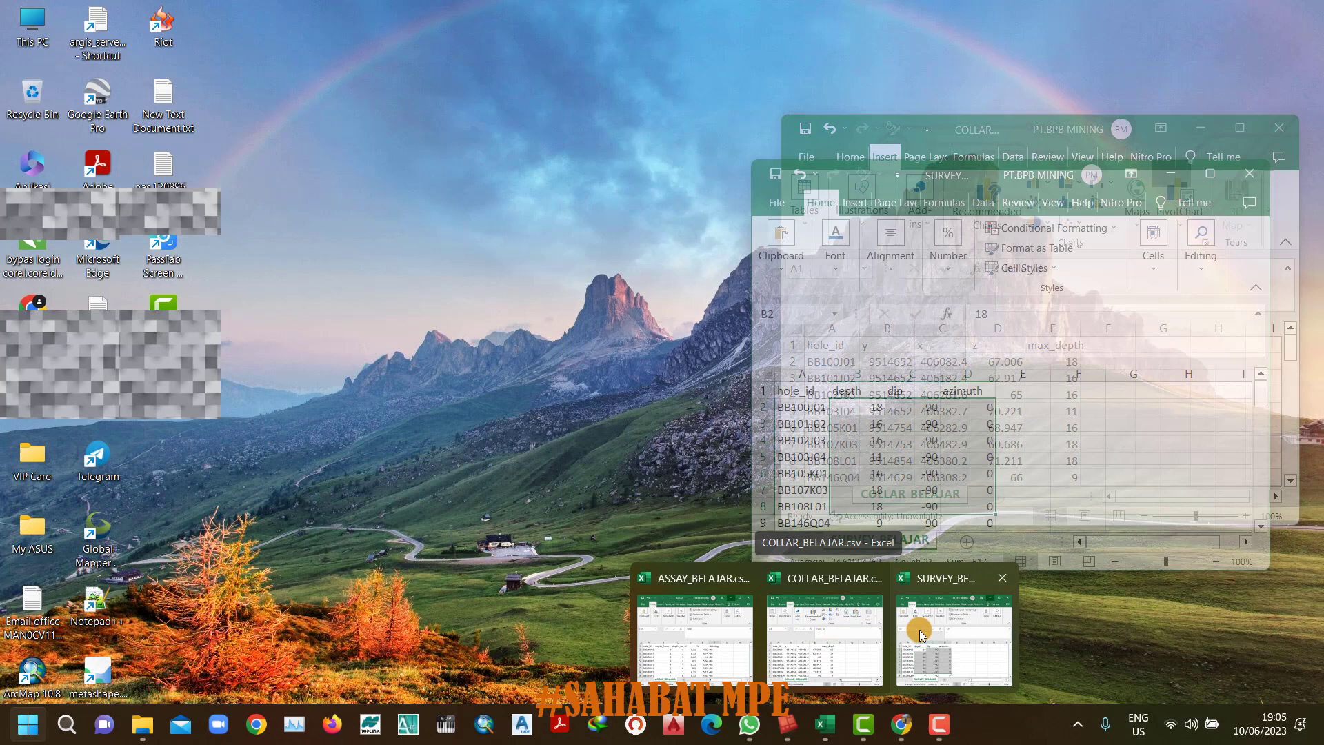
left_click(919, 630)
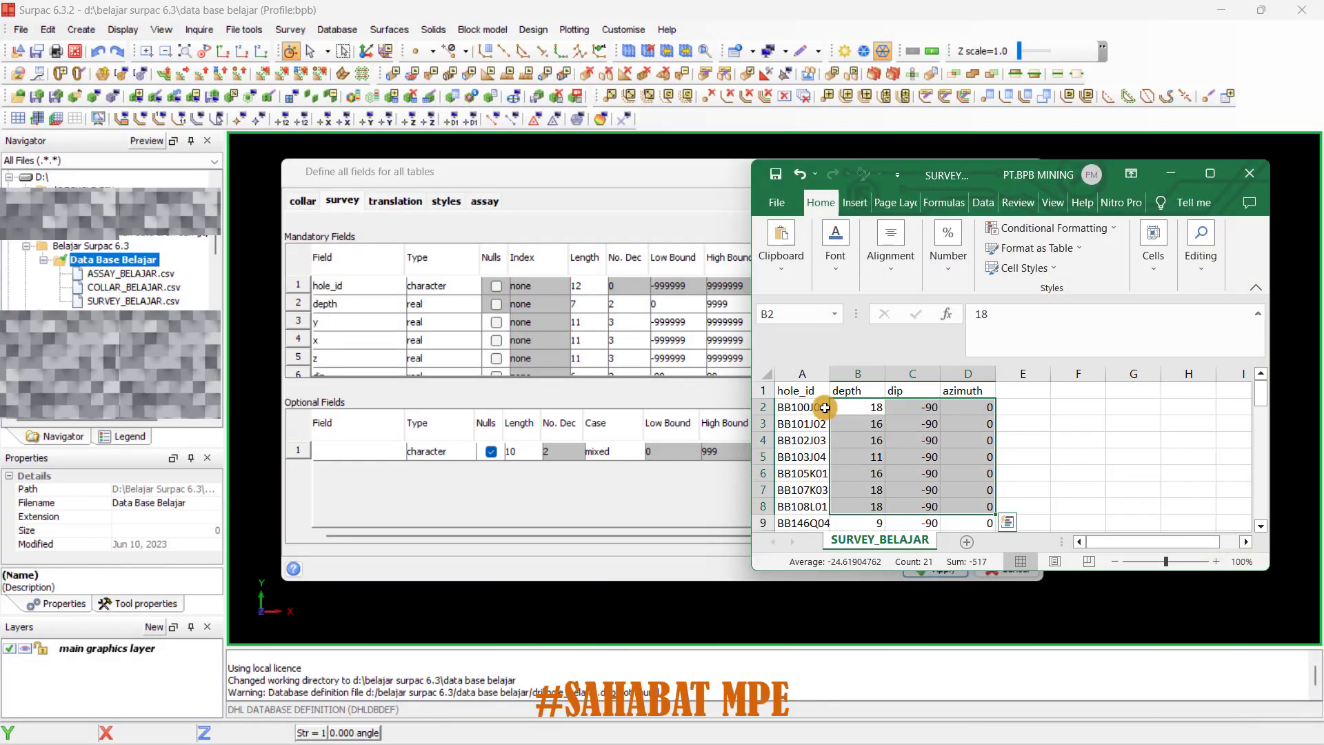
left_click(790, 391)
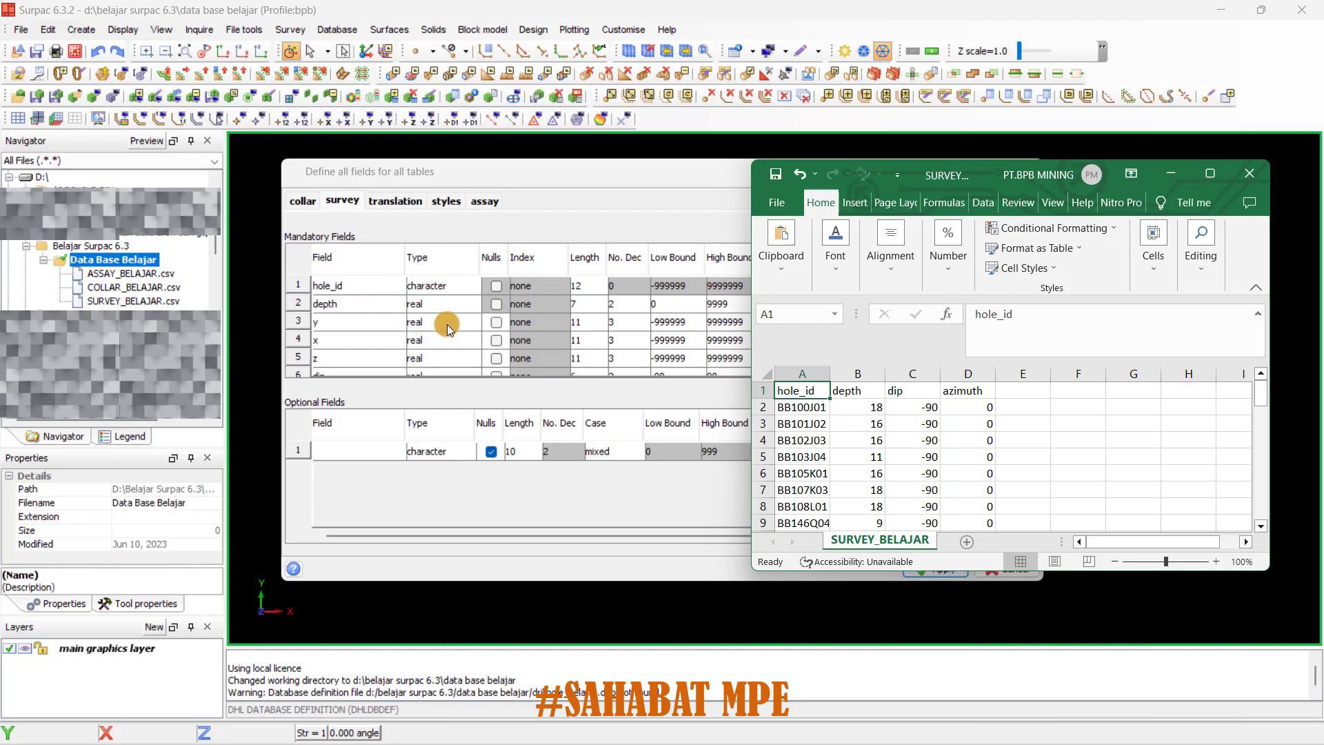
Allow nulls for the y, x and z fields of the survey table.
left_click(499, 324)
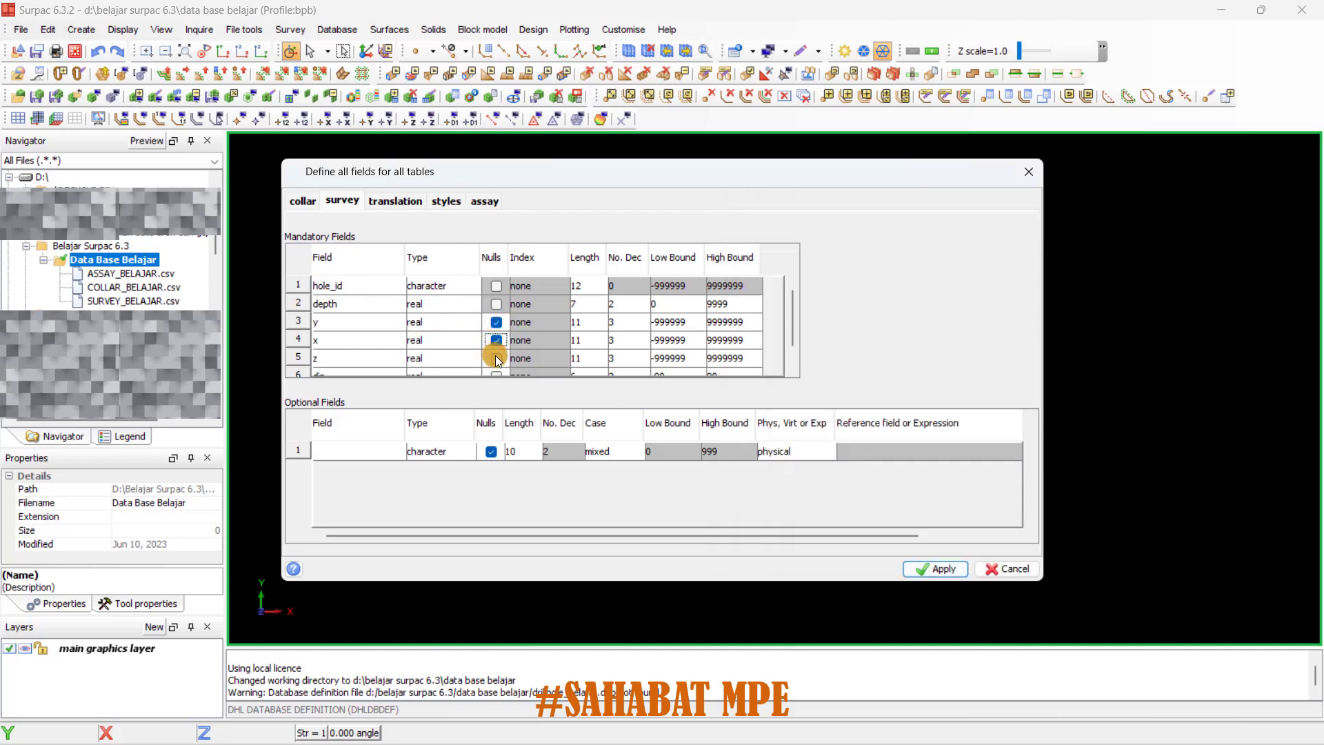
left_click(494, 342)
left_click(496, 358)
scroll(355, 357, "down", 1)
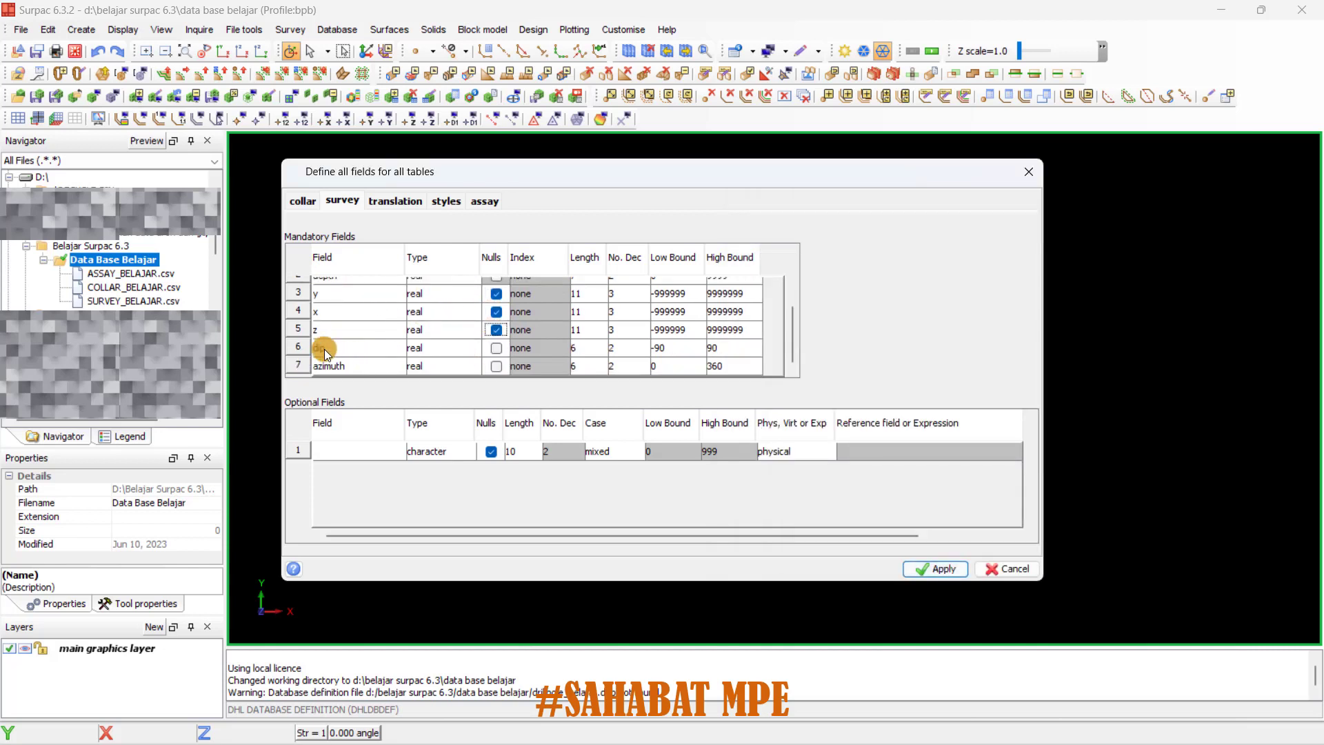
Compare the assay table's mandatory fields with the column headers in ASSAY_BELAJAR.csv.
left_click(483, 201)
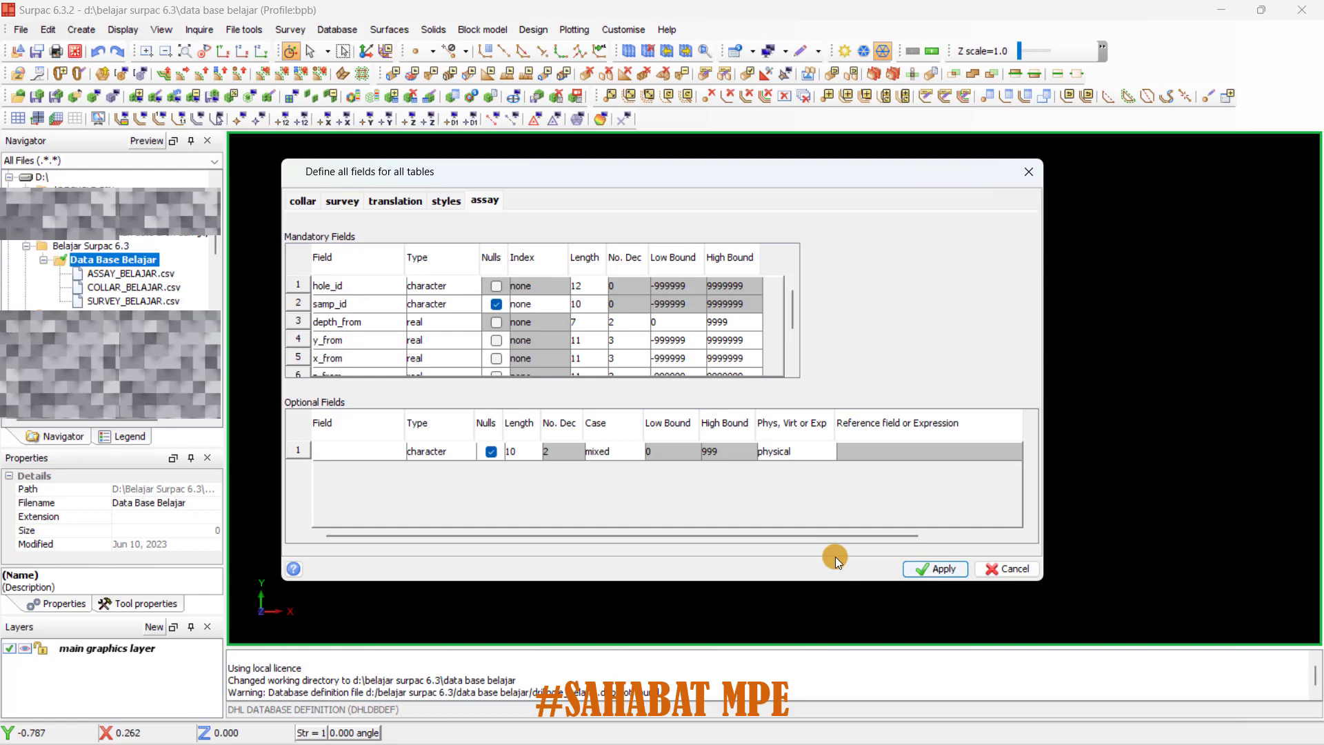
key("super")
mouse_move(824, 724)
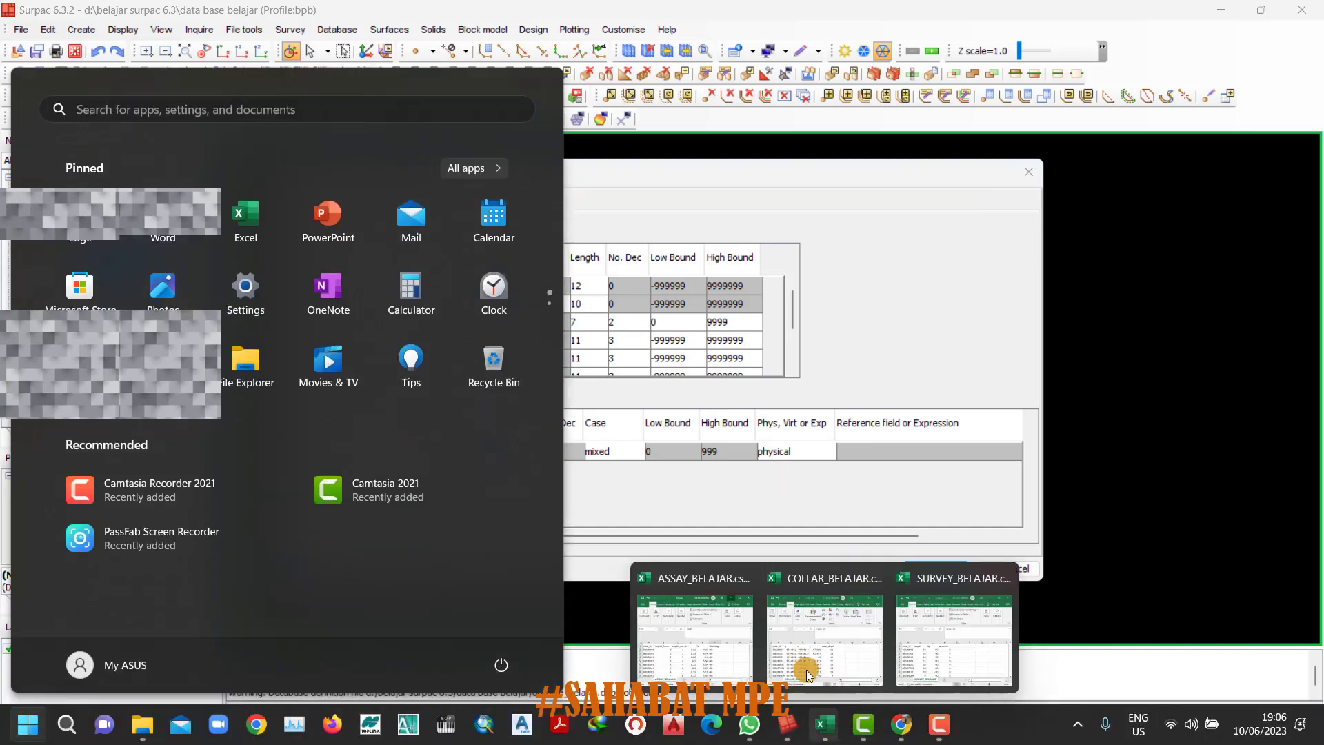
left_click(684, 611)
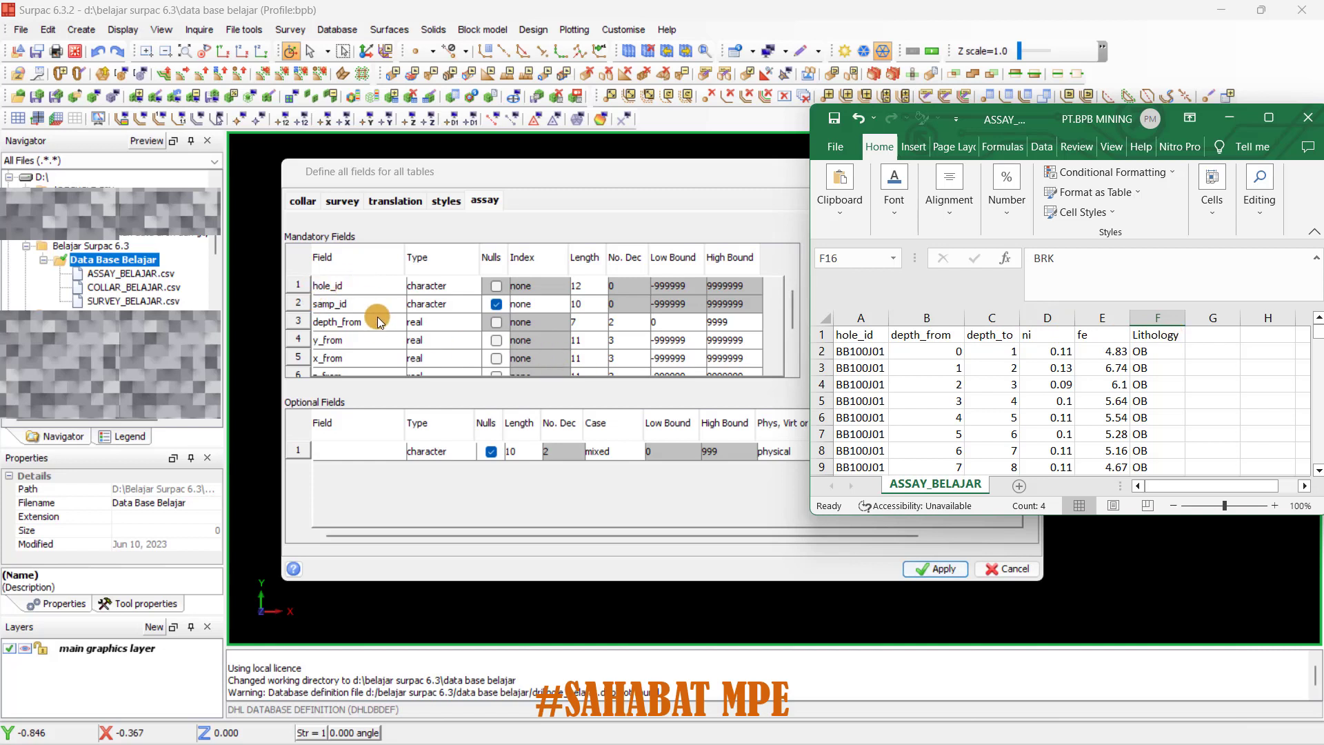
Allow nulls for the y_from, x_from, z_from, y_to, x_to and z_to fields of the assay table.
left_click(496, 339)
scroll(497, 336, "down", 1)
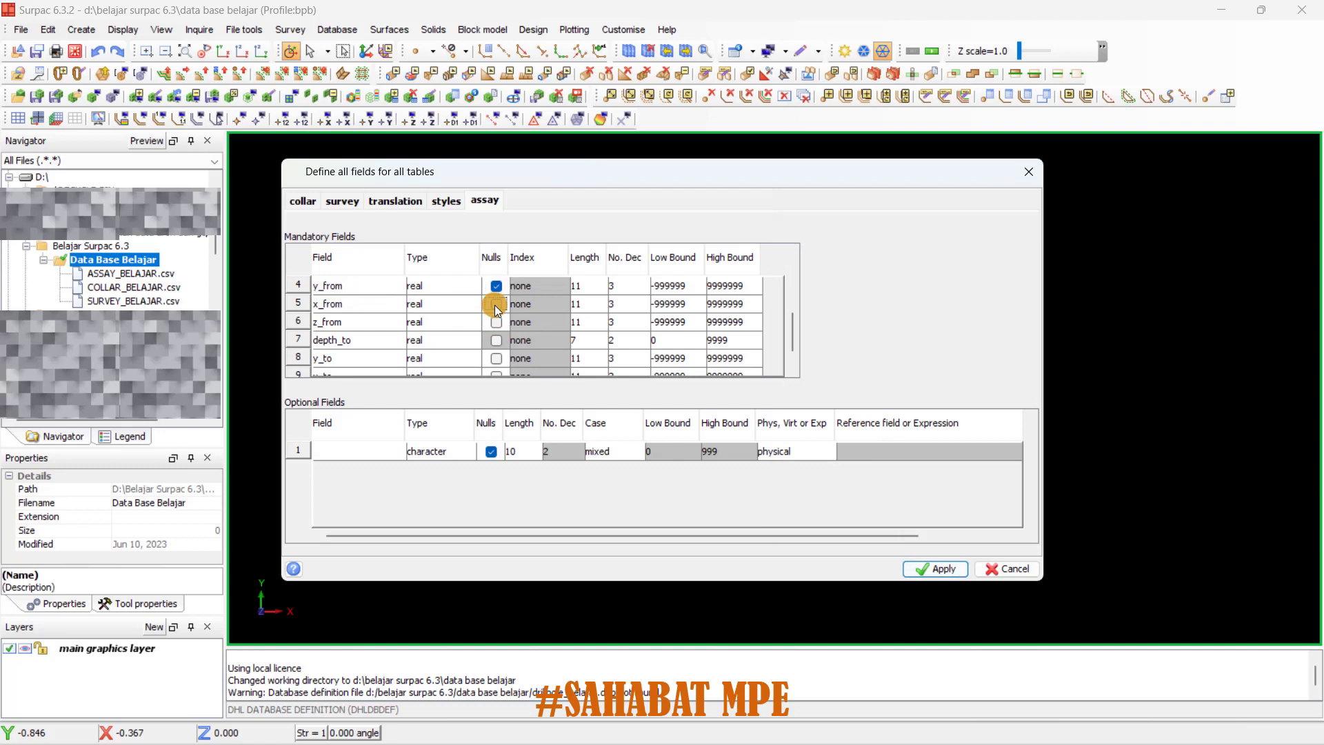
left_click(495, 305)
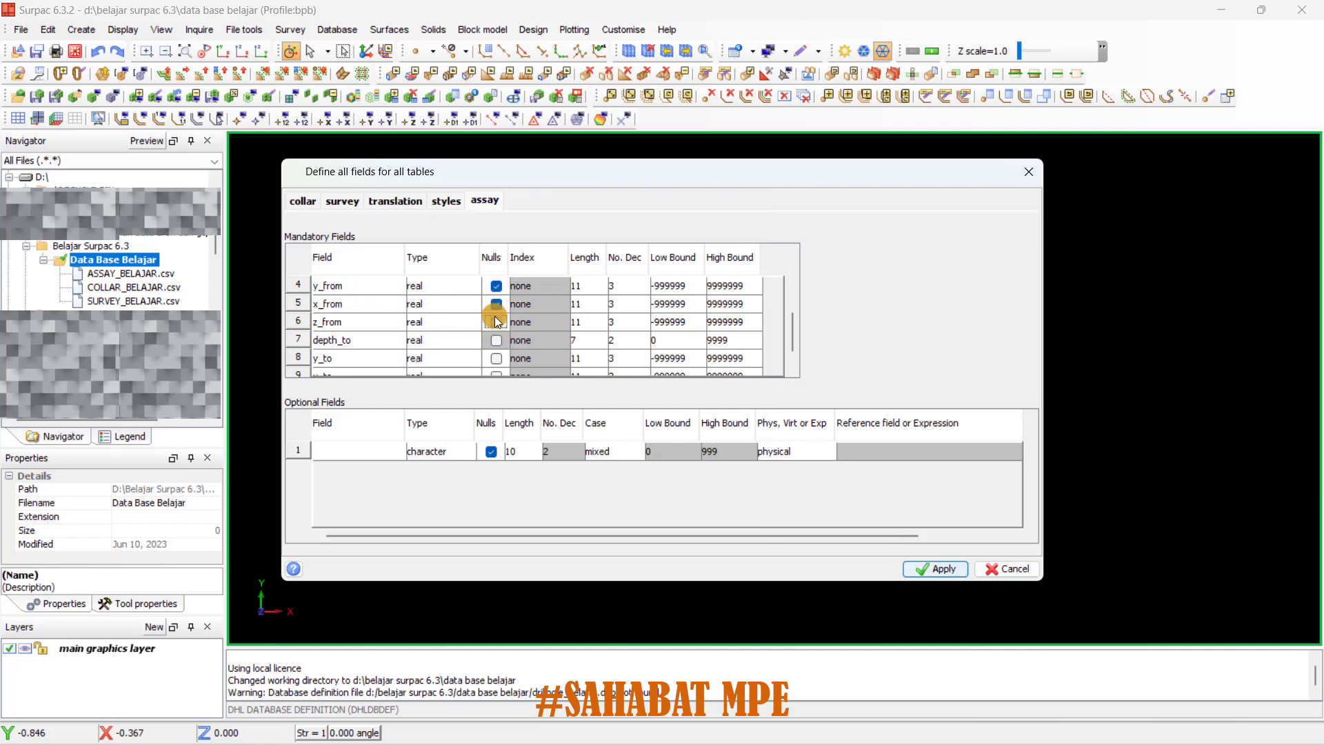
left_click(495, 359)
scroll(494, 361, "down", 1)
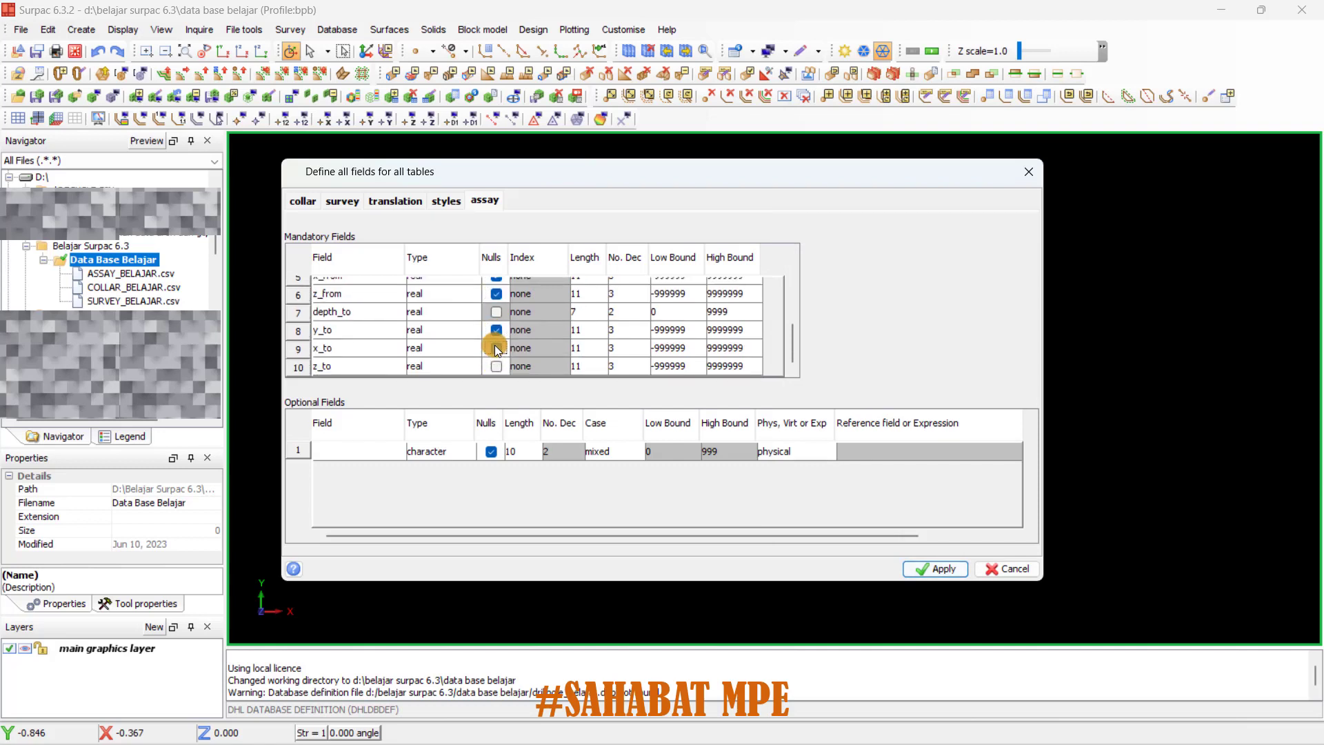
left_click(497, 348)
left_click(496, 366)
scroll(371, 327, "up", 3)
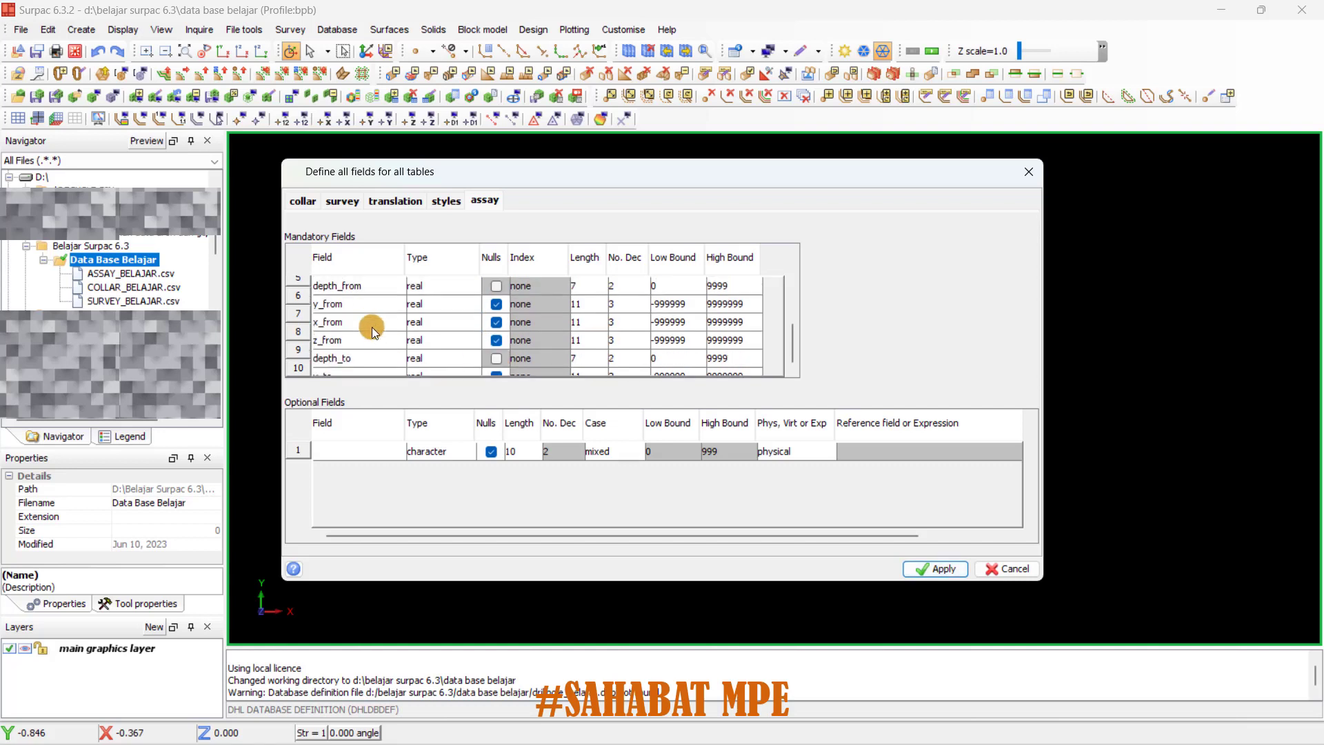
scroll(375, 333, "down", 2)
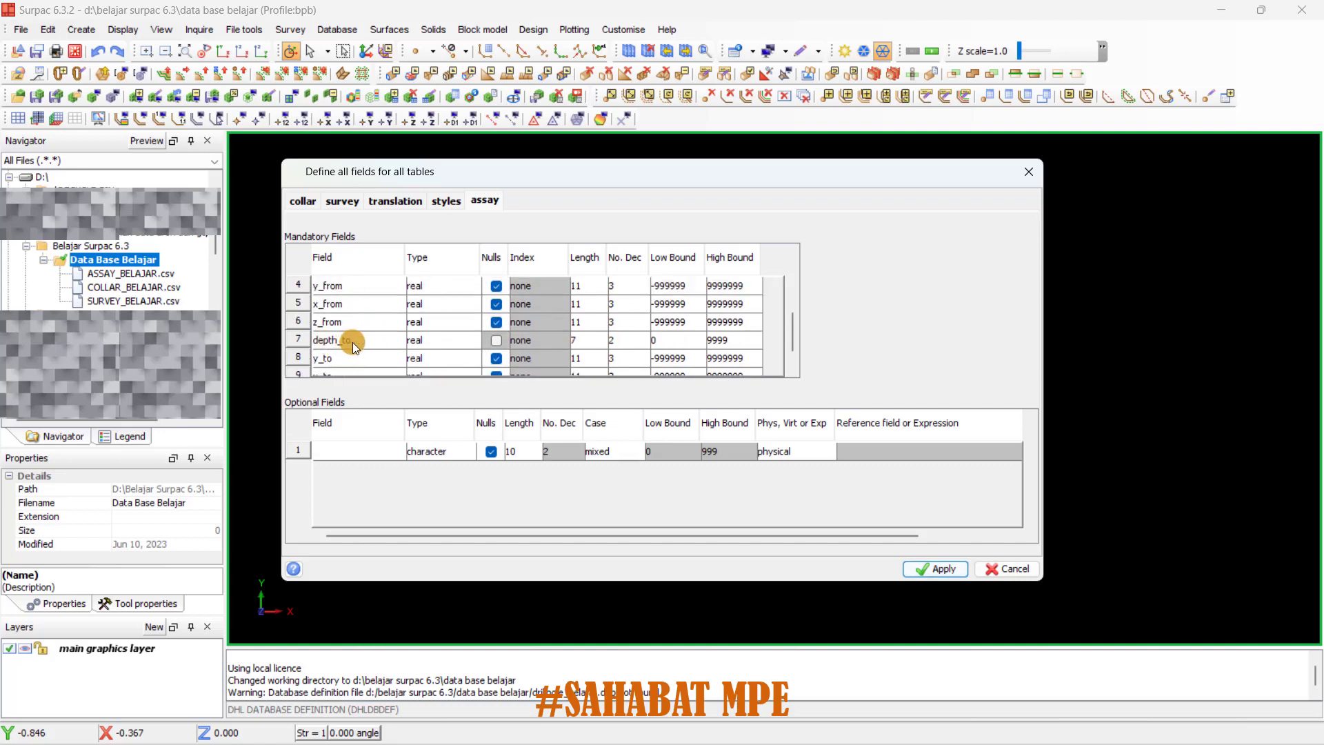
scroll(353, 342, "up", 2)
scroll(356, 331, "down", 2)
scroll(375, 325, "down", 2)
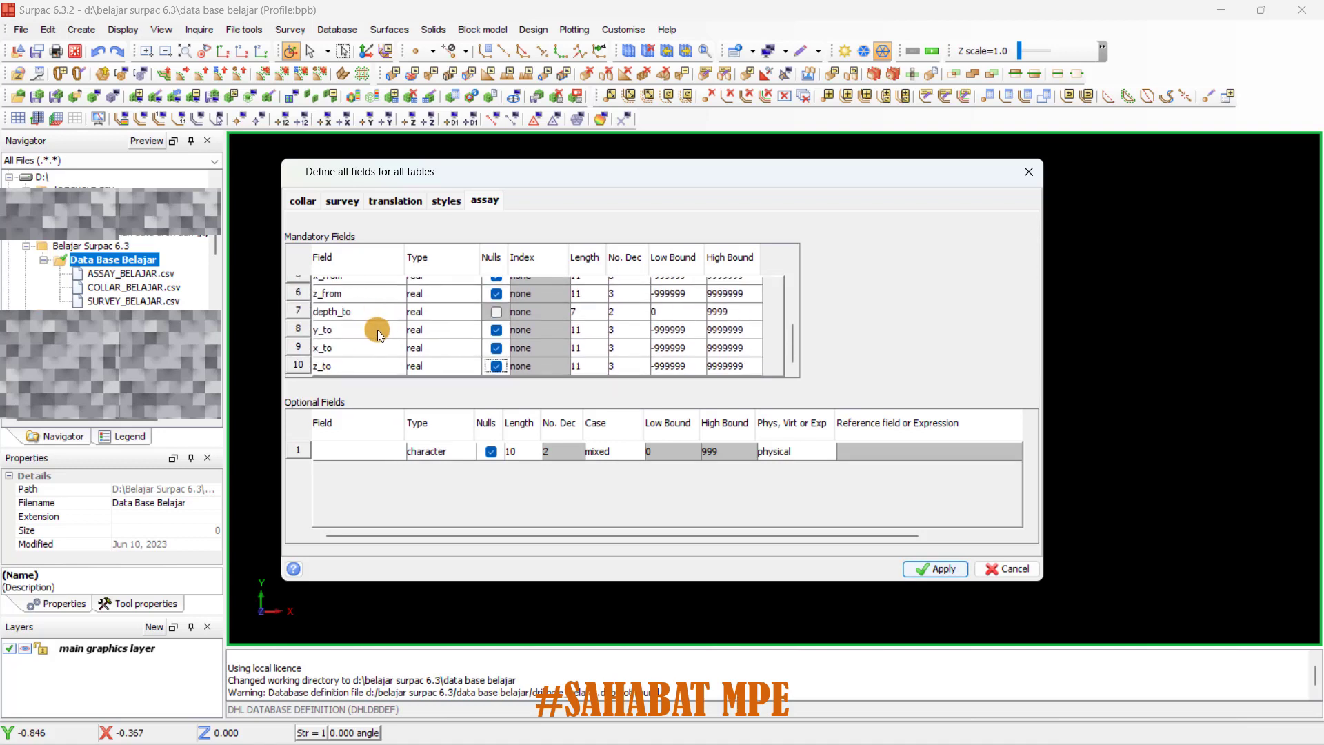
Add ni, fe and lithology as optional fields of the assay table.
right_click(382, 452)
left_click(384, 459)
right_click(379, 469)
left_click(404, 478)
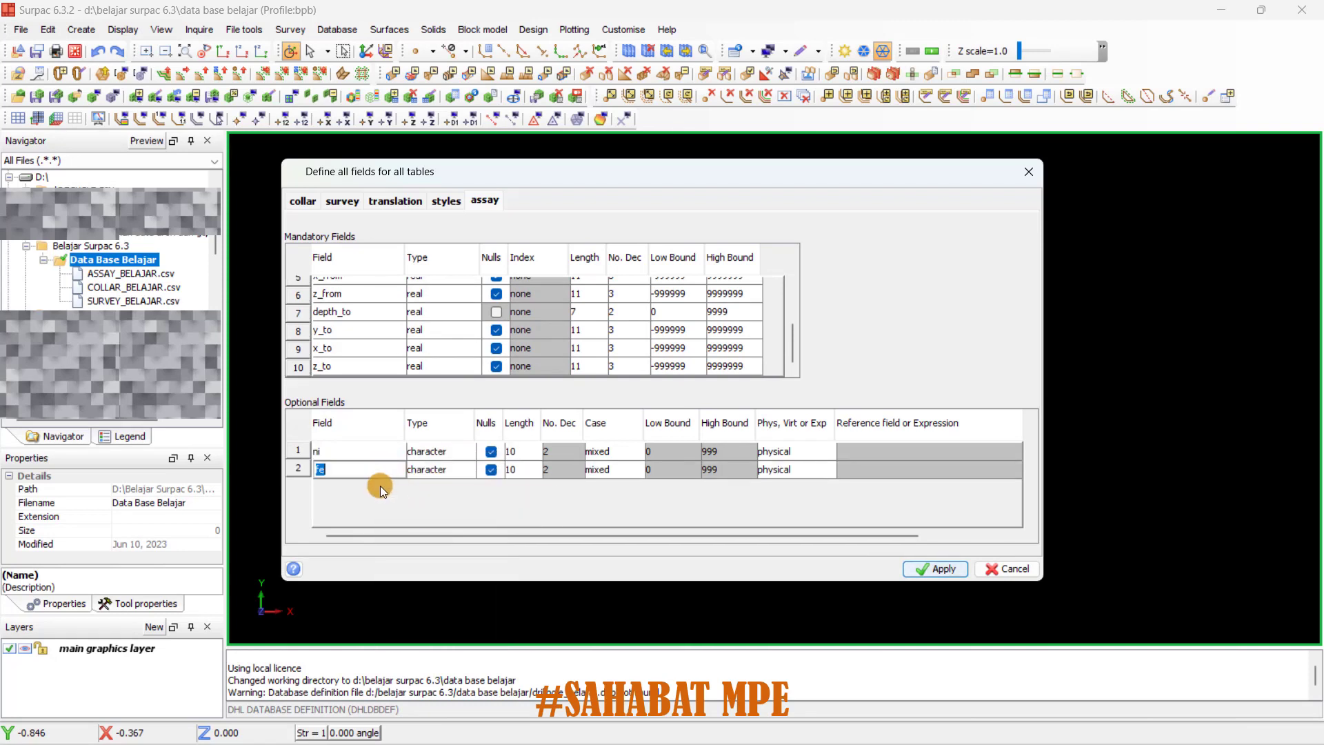
right_click(374, 483)
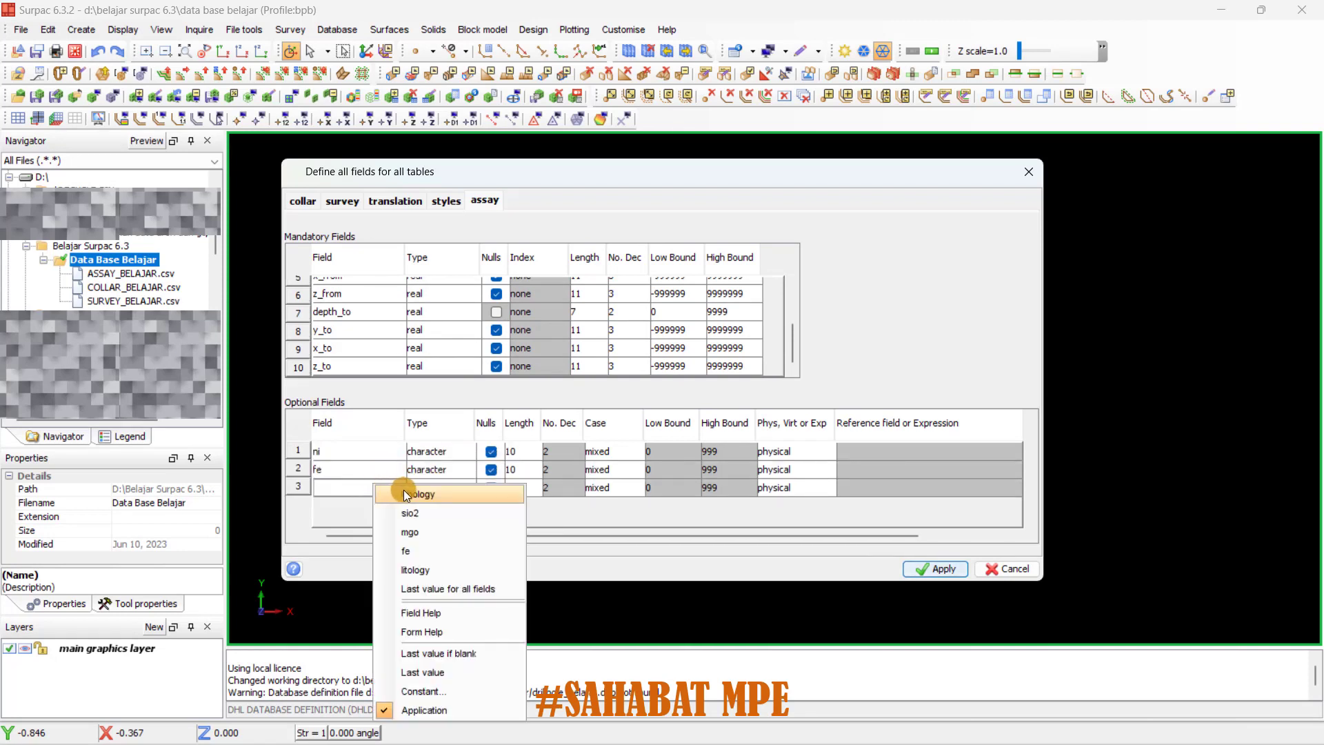
left_click(404, 490)
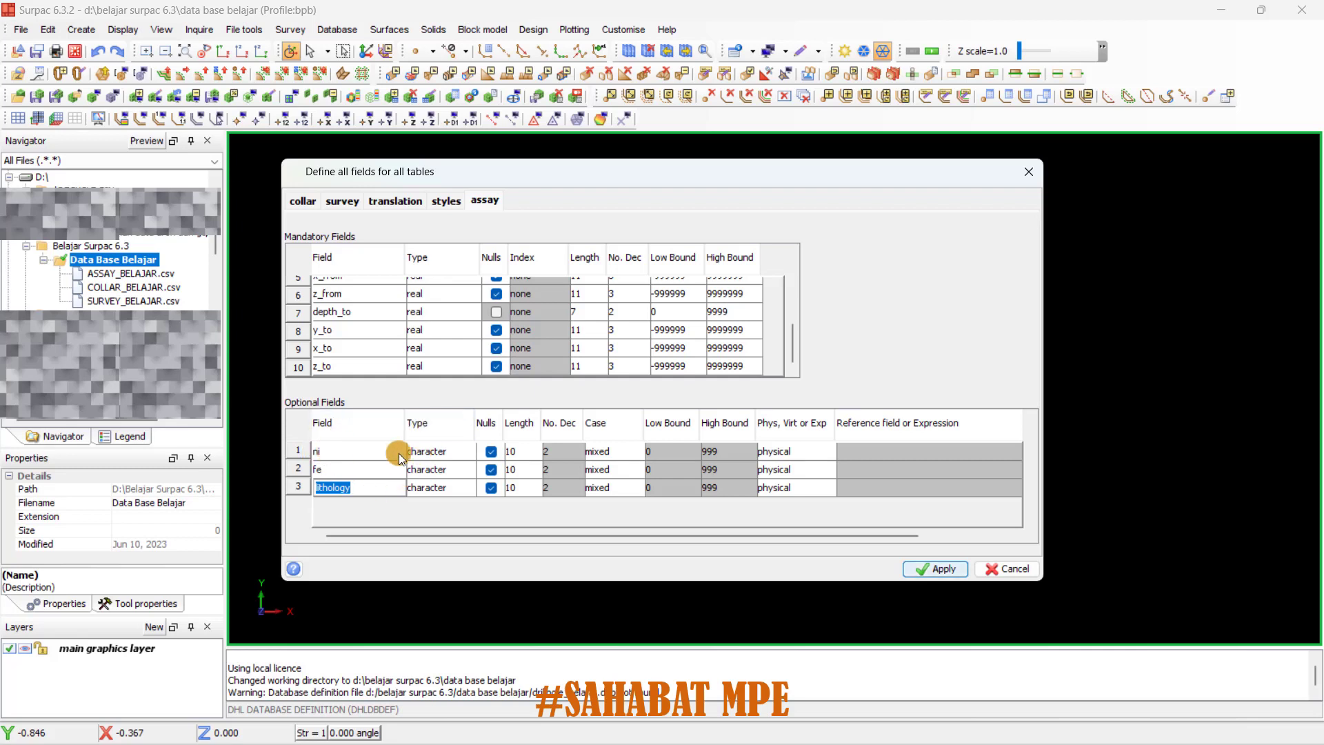
Set the type of the optional ni and fe fields to real.
left_click(429, 451)
left_click(424, 550)
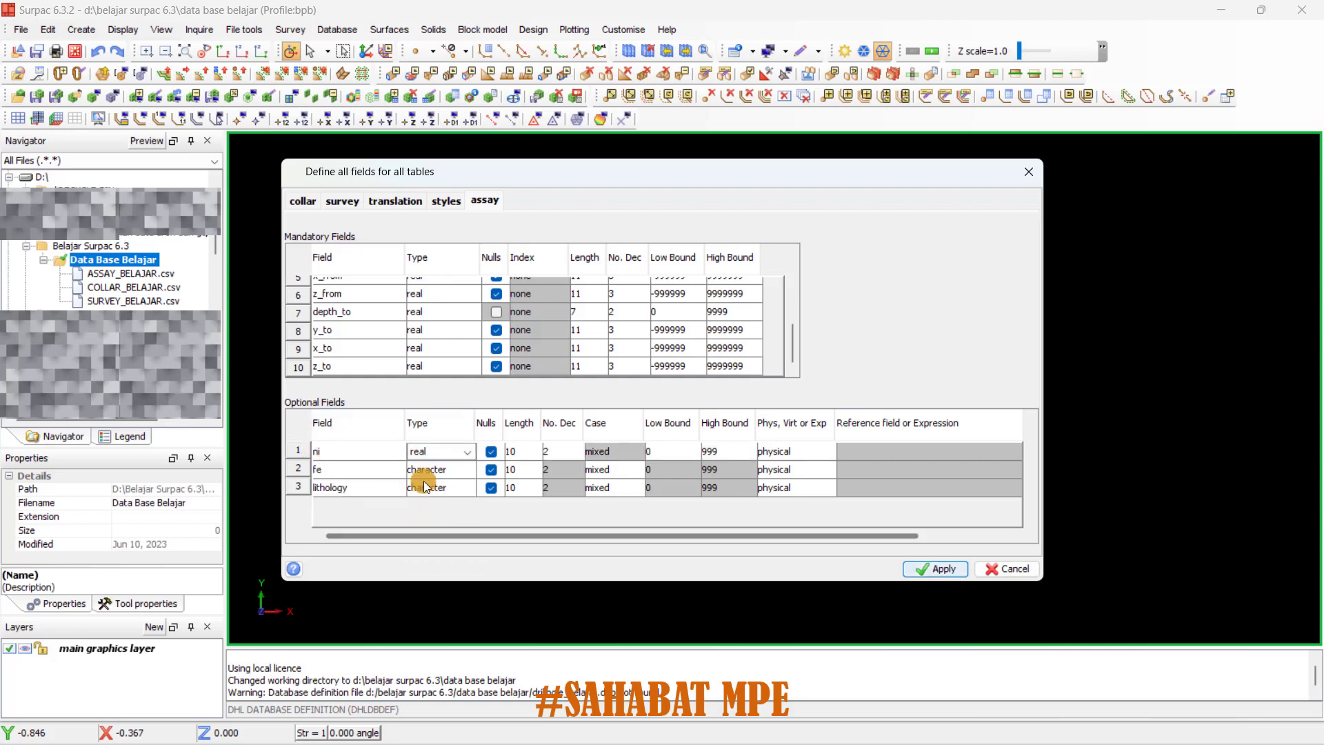
left_click(446, 466)
left_click(462, 469)
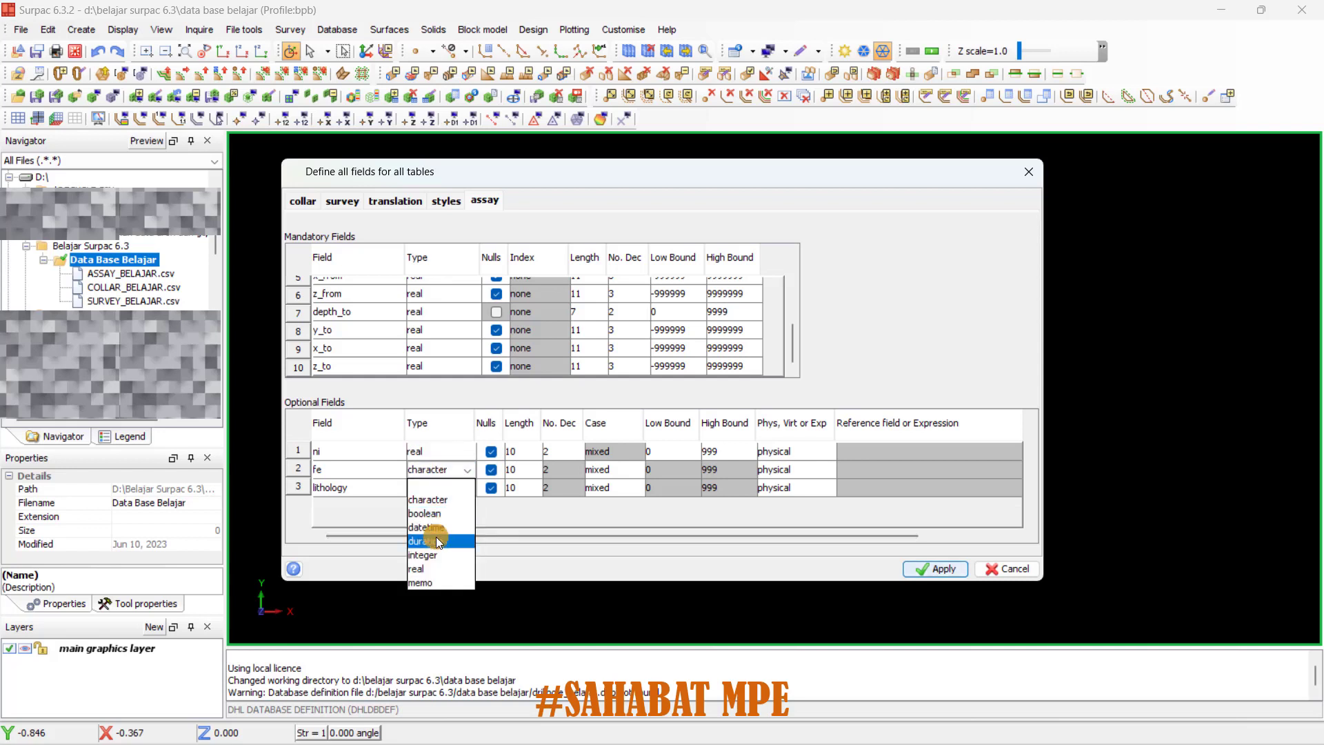
left_click(432, 562)
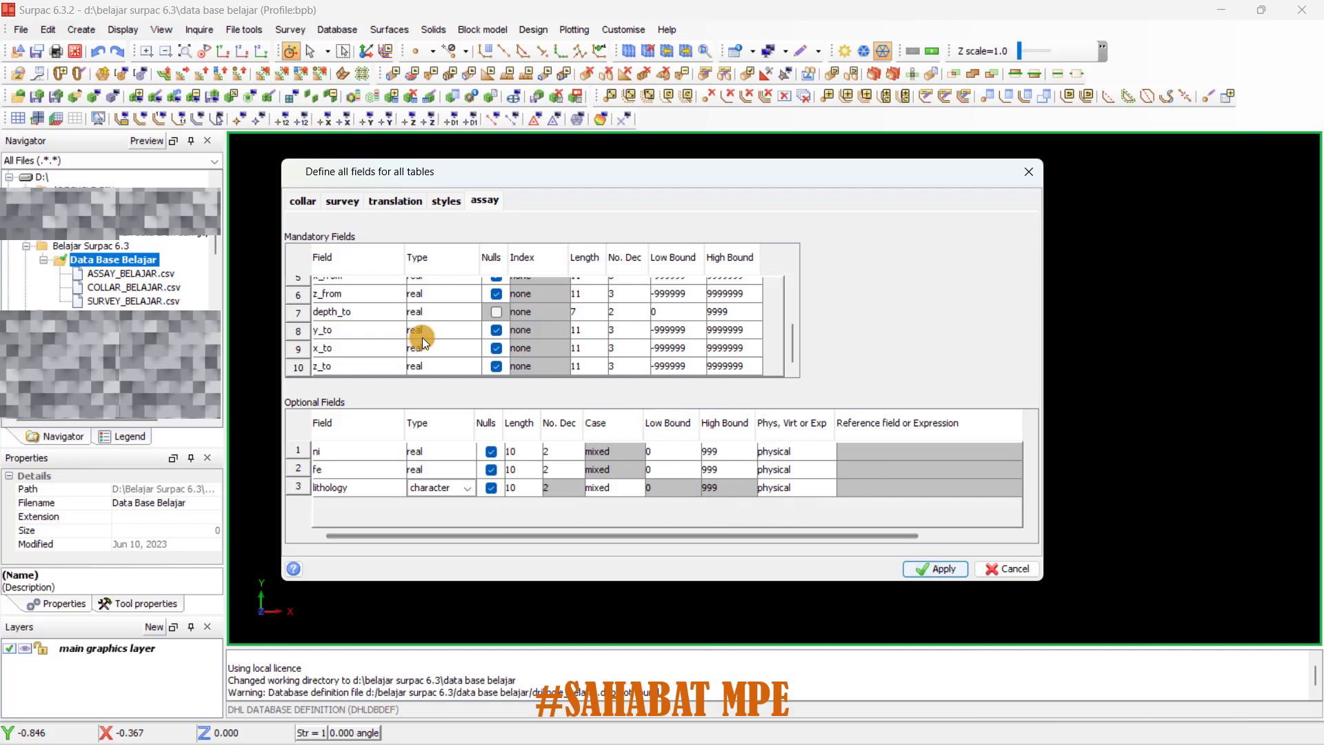
Review the assay field list, create the database with these definitions, and select drillhole_belajar.ddb among the project files.
scroll(422, 337, "up", 2)
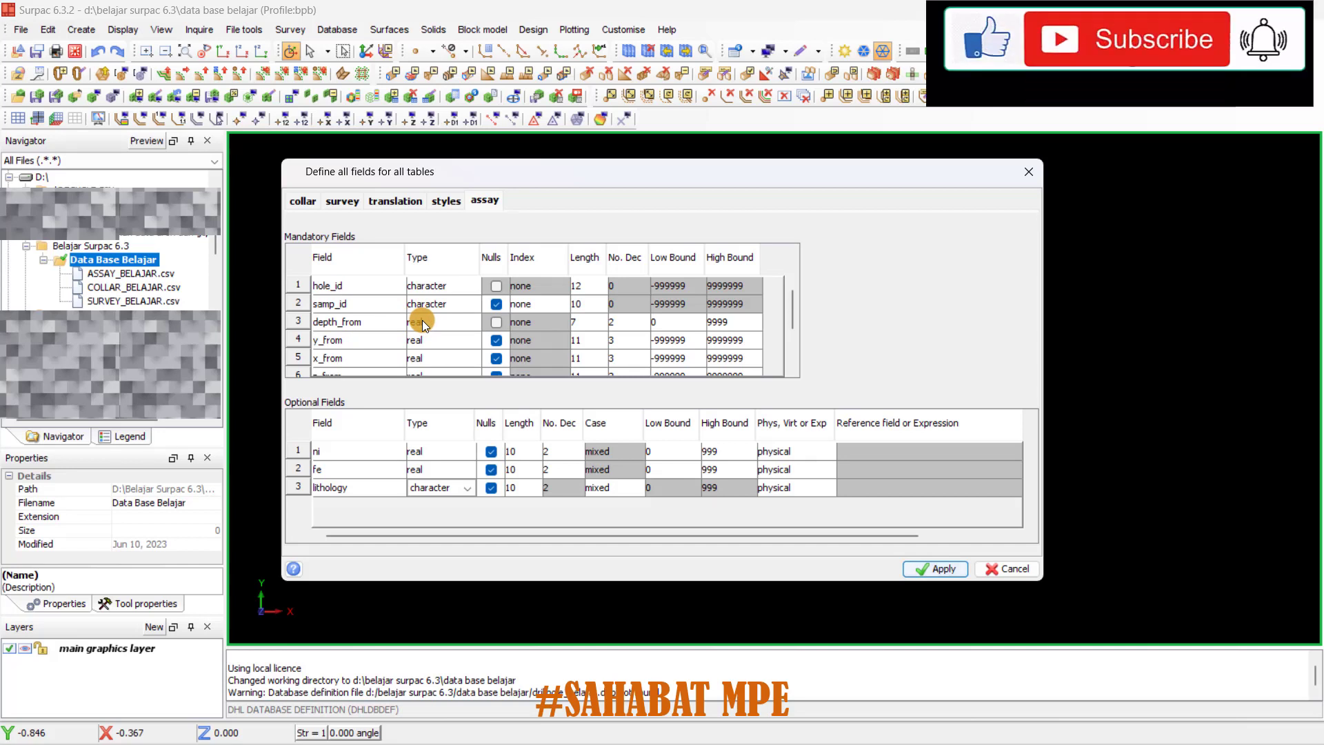
scroll(422, 320, "down", 1)
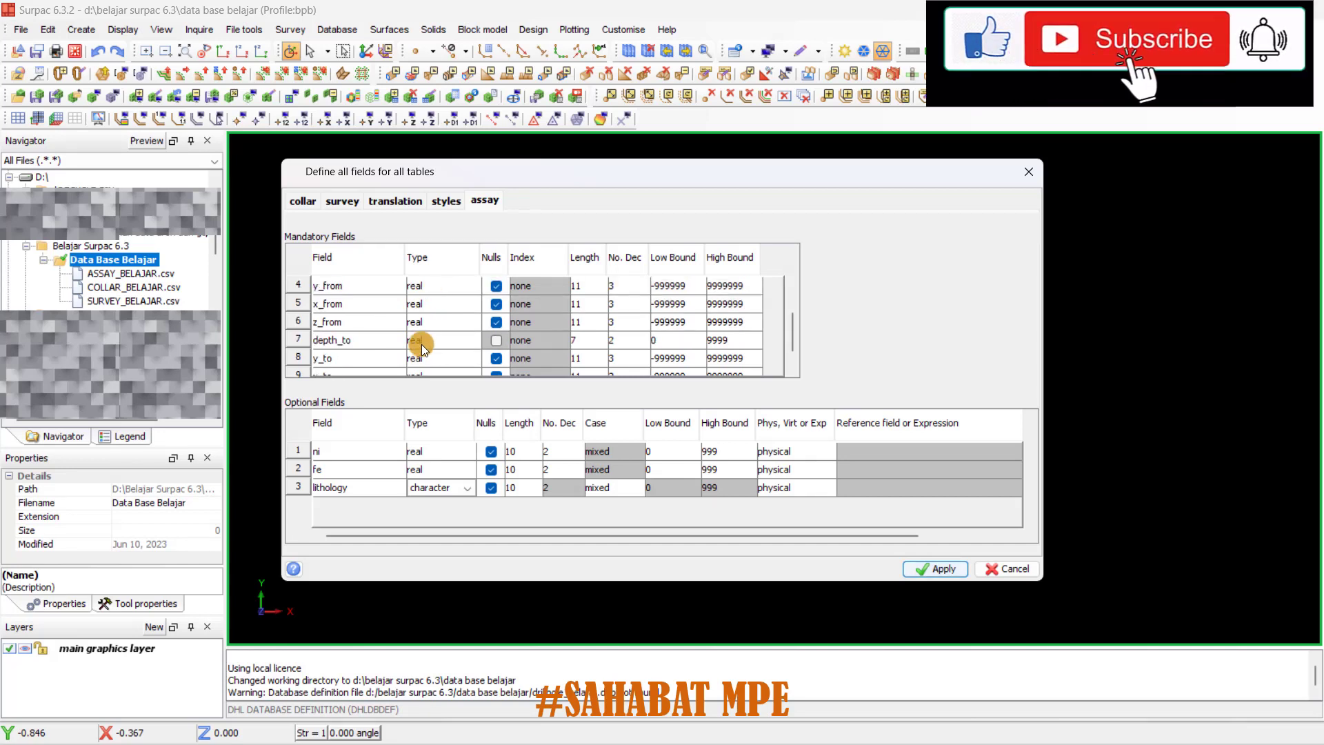
scroll(428, 341, "down", 1)
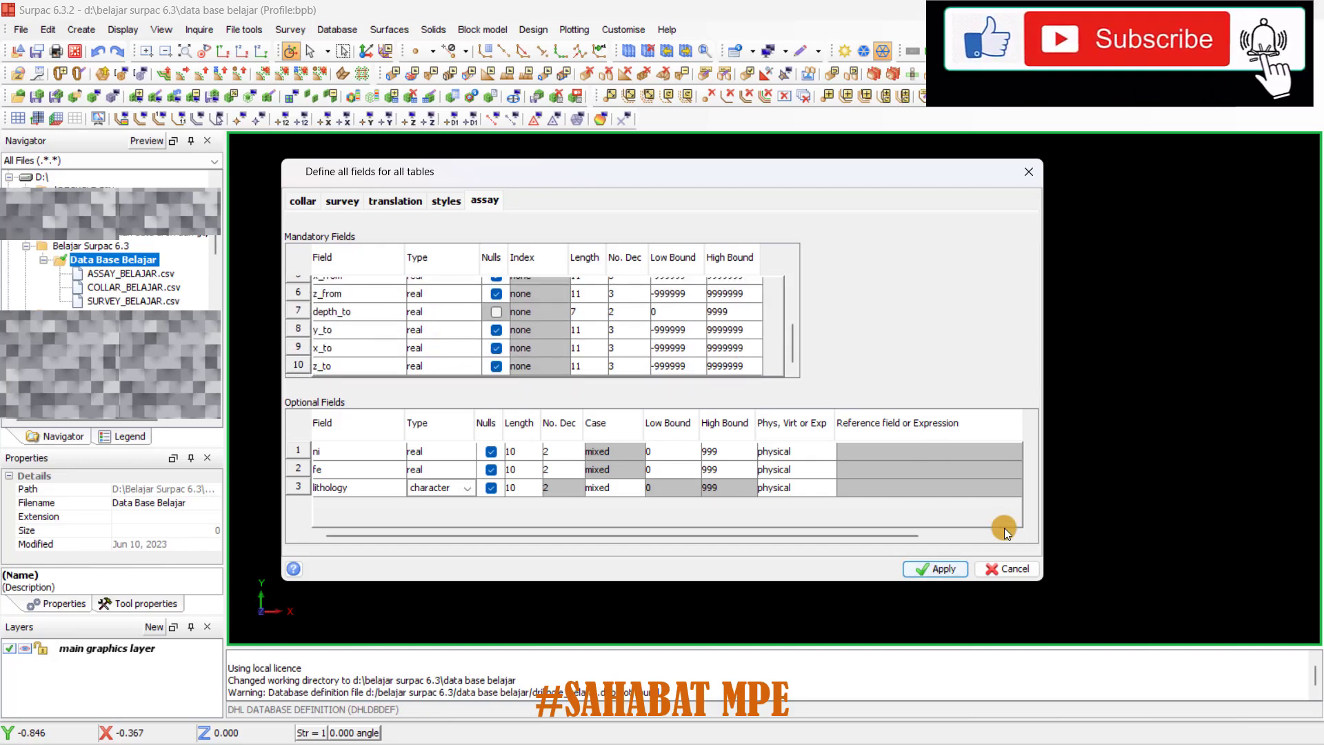
left_click(935, 568)
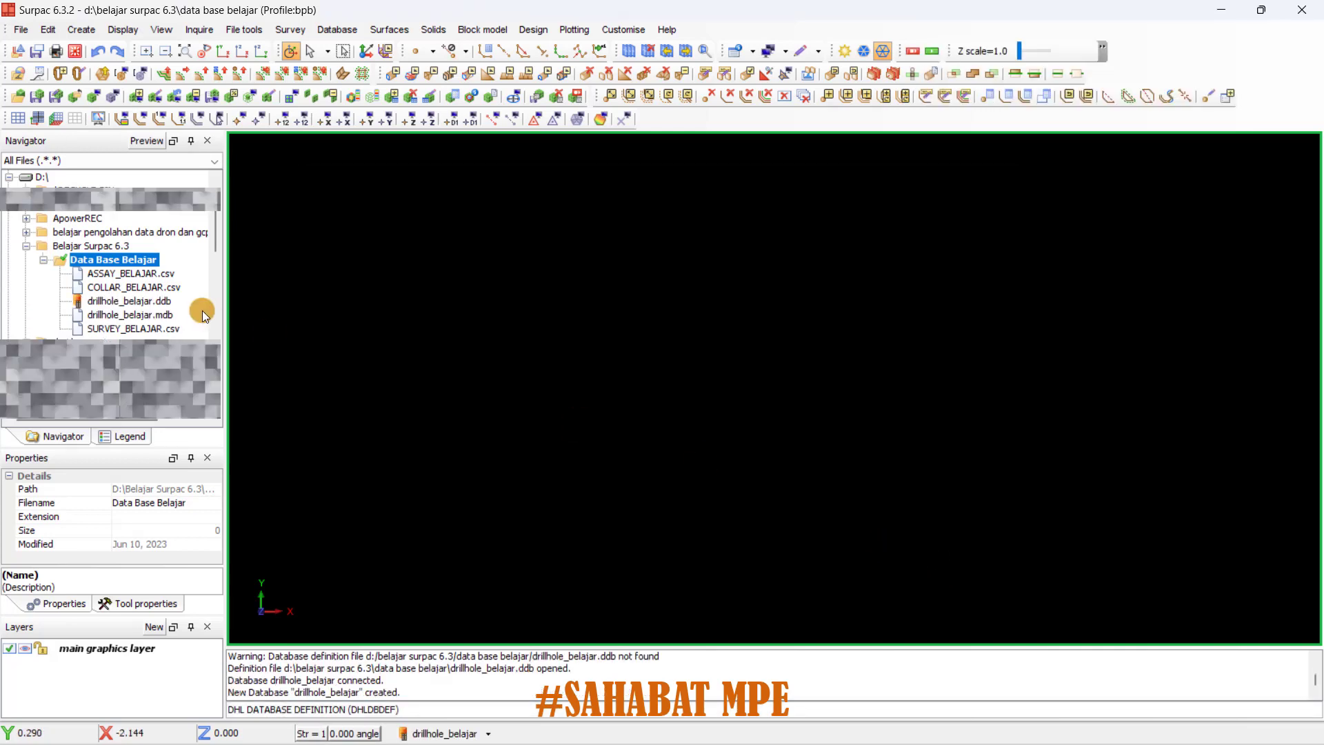
left_click(146, 302)
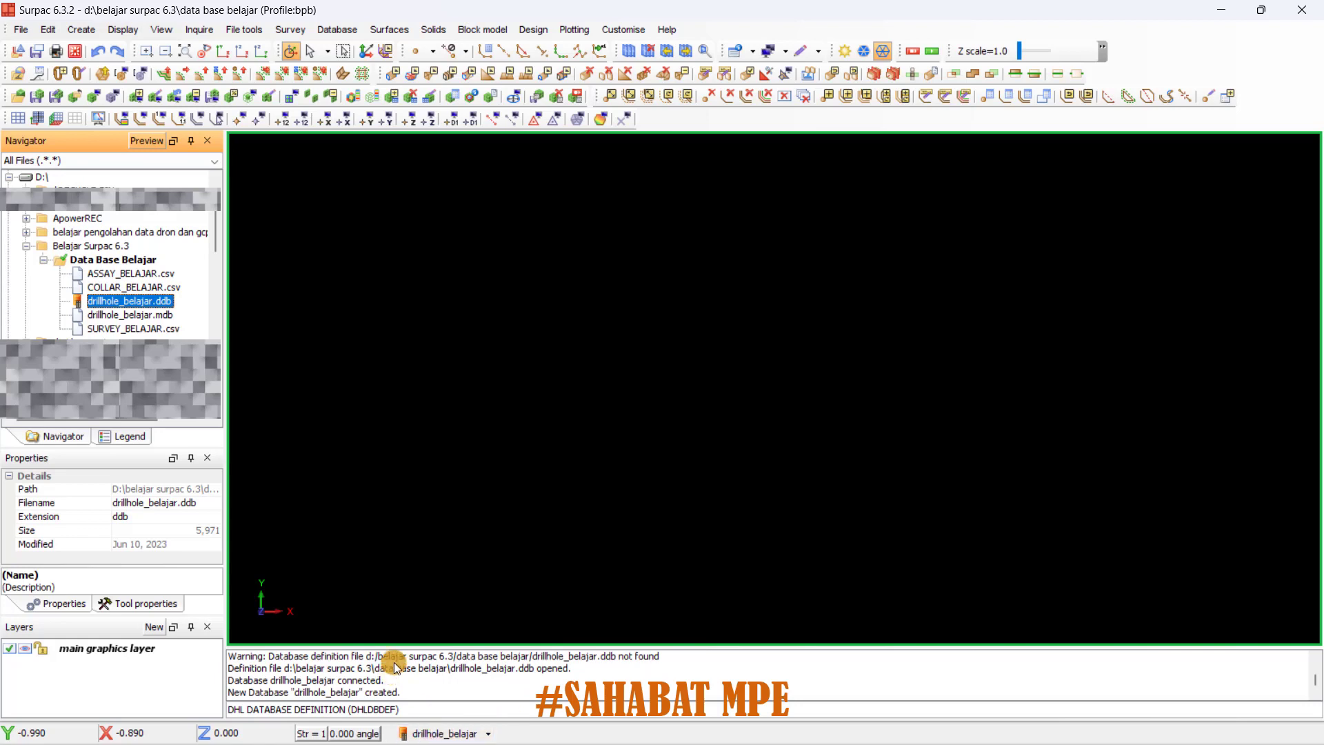
Start deleting fields from the database's assay table, choosing samp_id as the first field to delete.
left_click(338, 30)
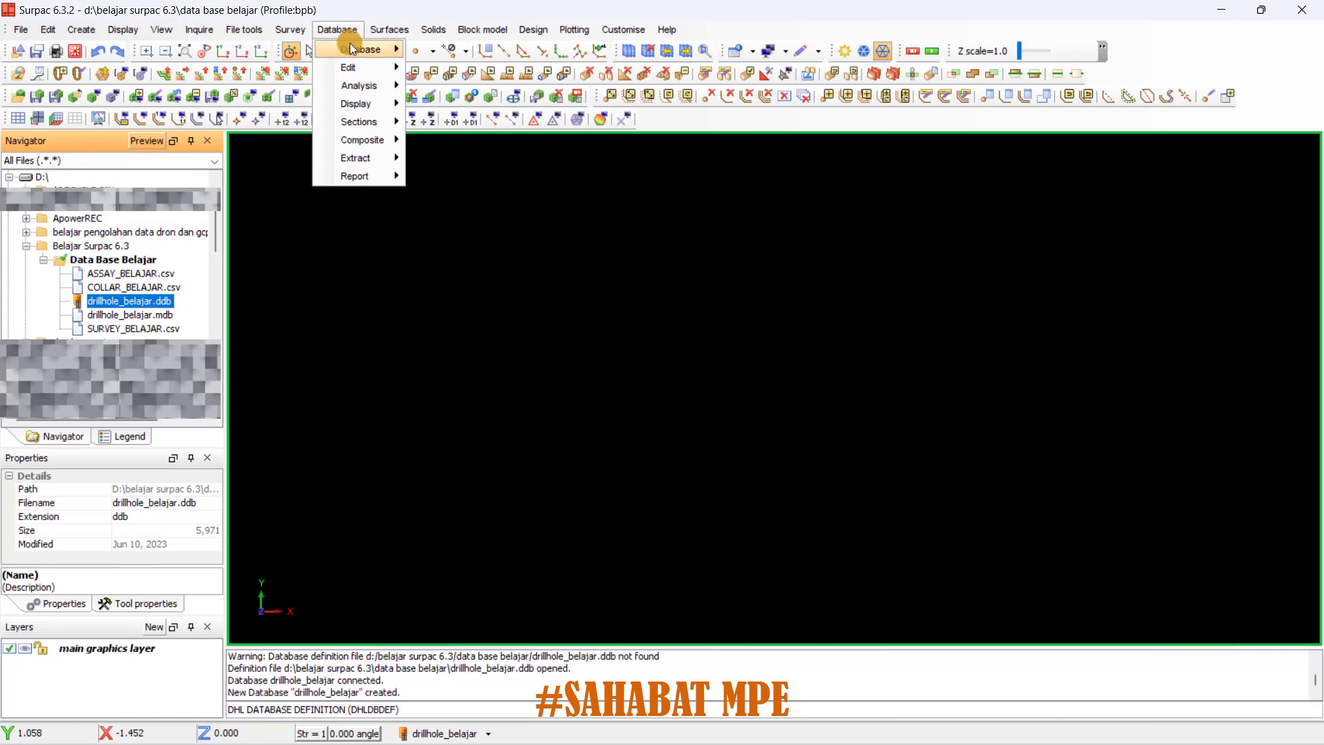
mouse_move(350, 44)
mouse_move(486, 234)
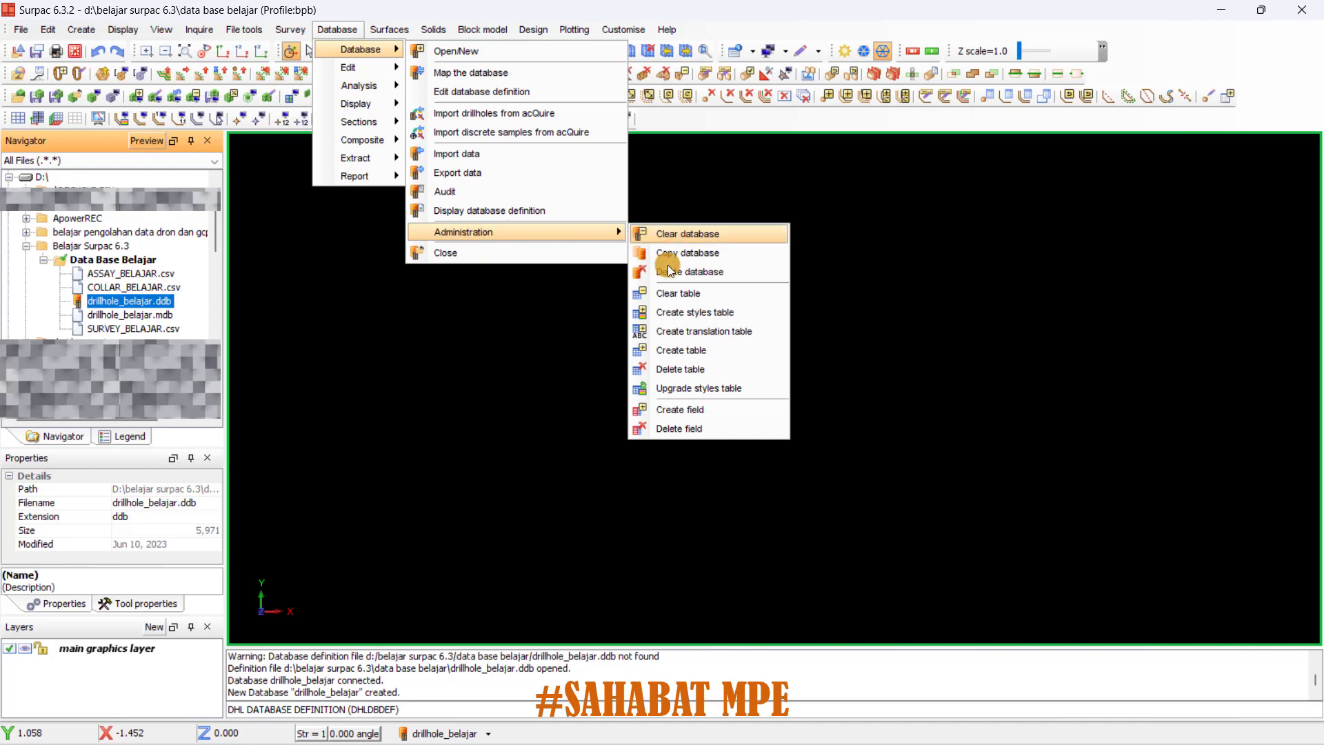
left_click(677, 430)
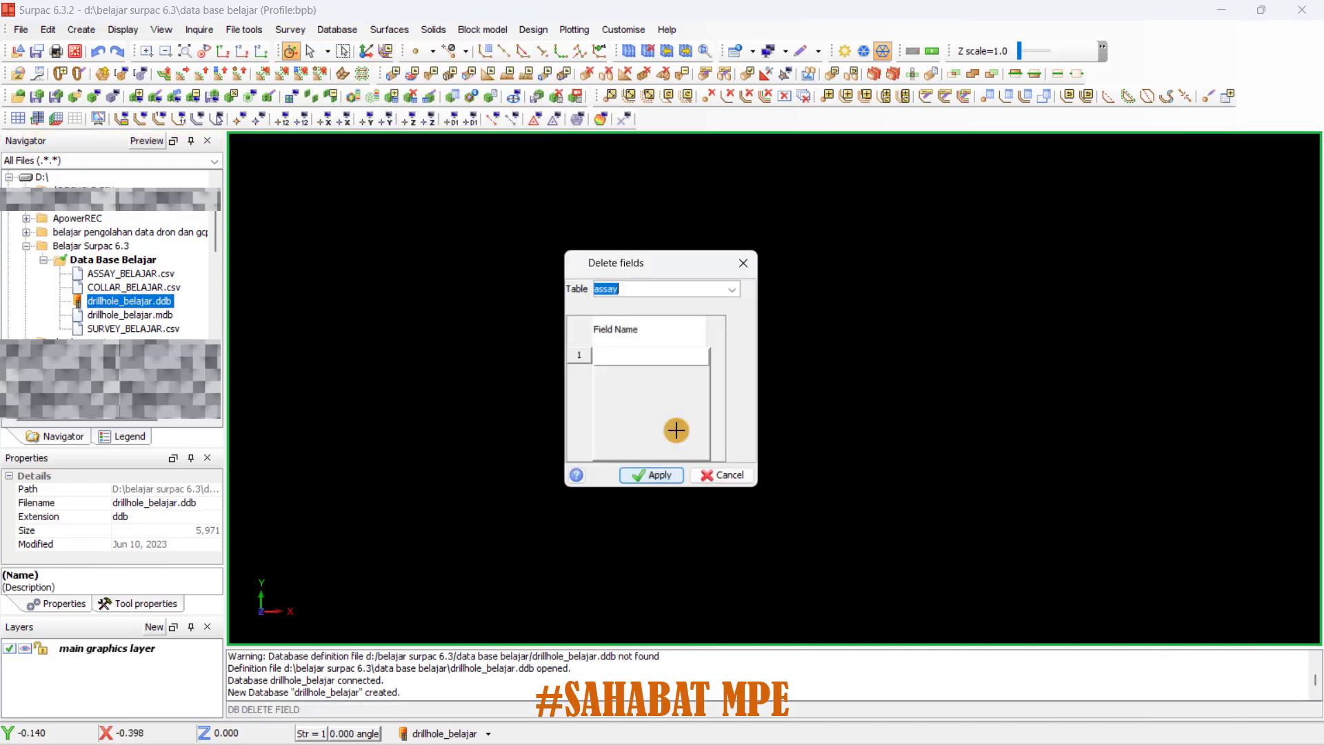
left_click(683, 355)
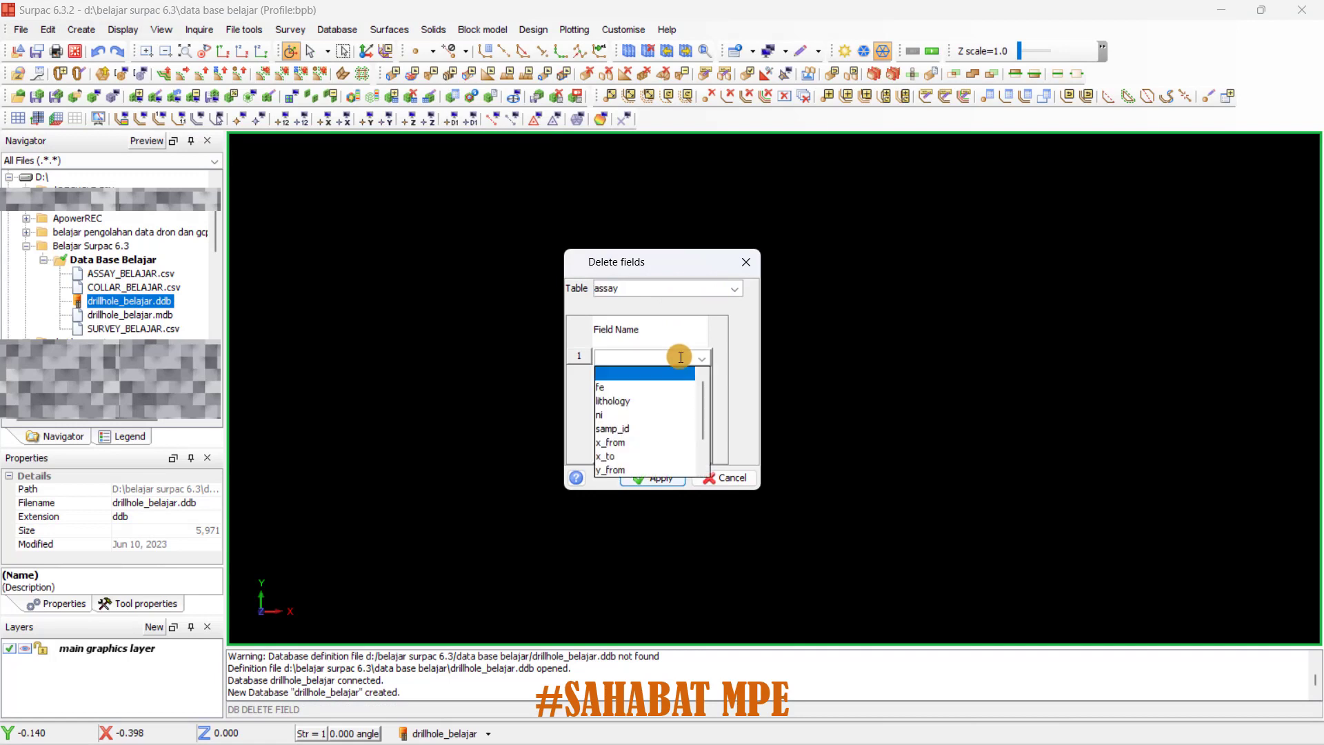
left_click(630, 429)
Add x_from and x_to to the list of assay fields to delete.
right_click(664, 407)
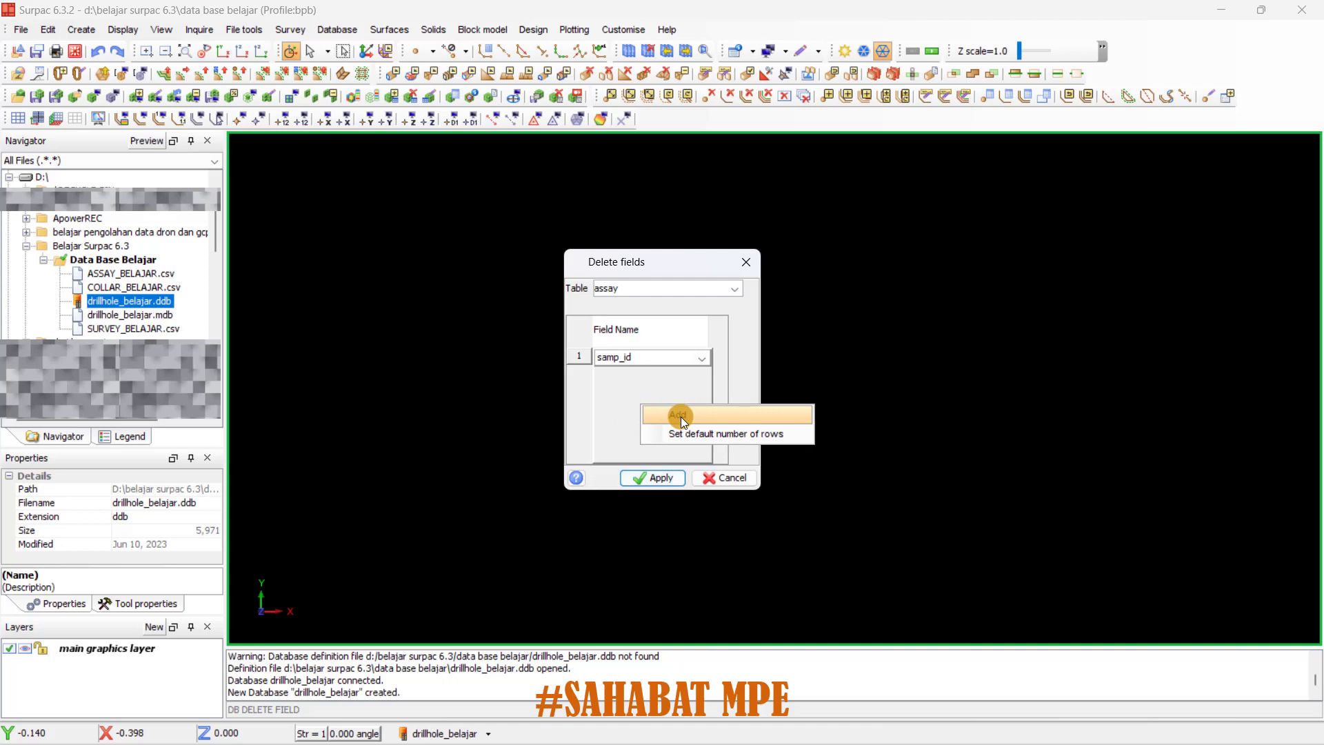
left_click(680, 416)
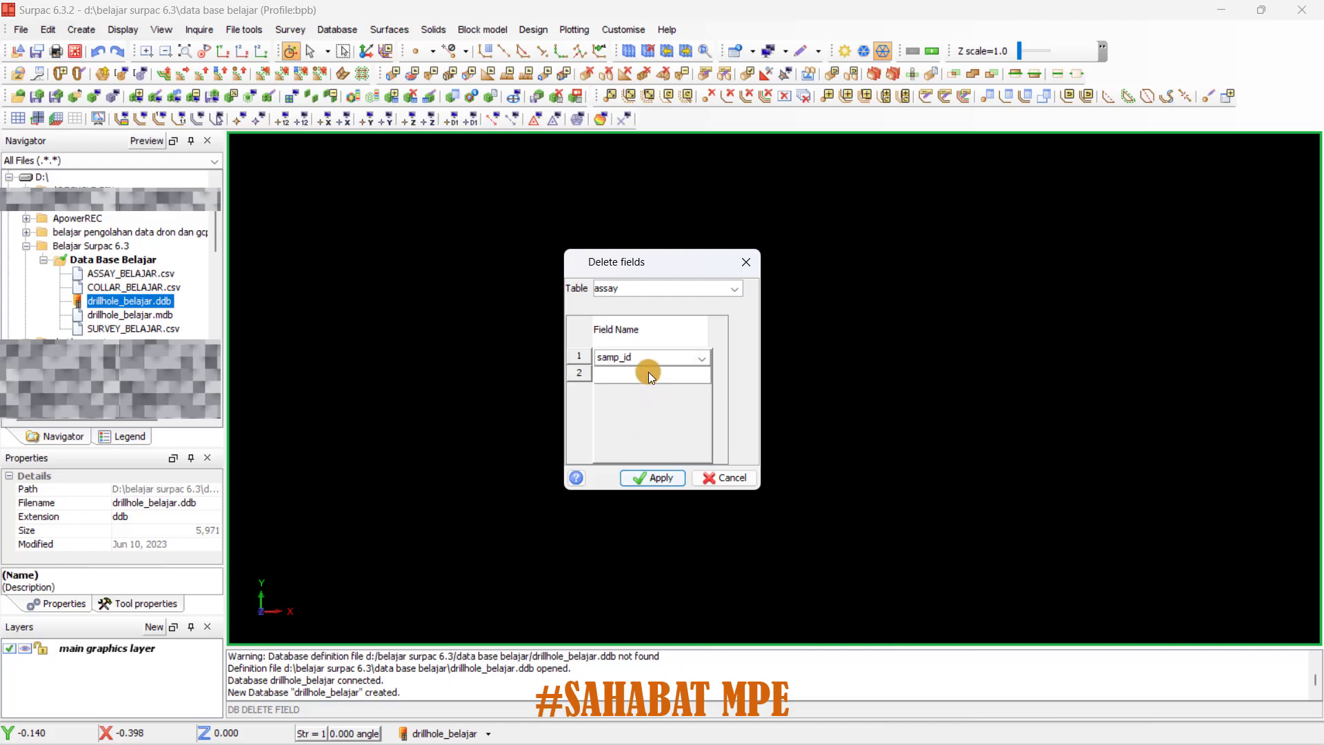
left_click(704, 374)
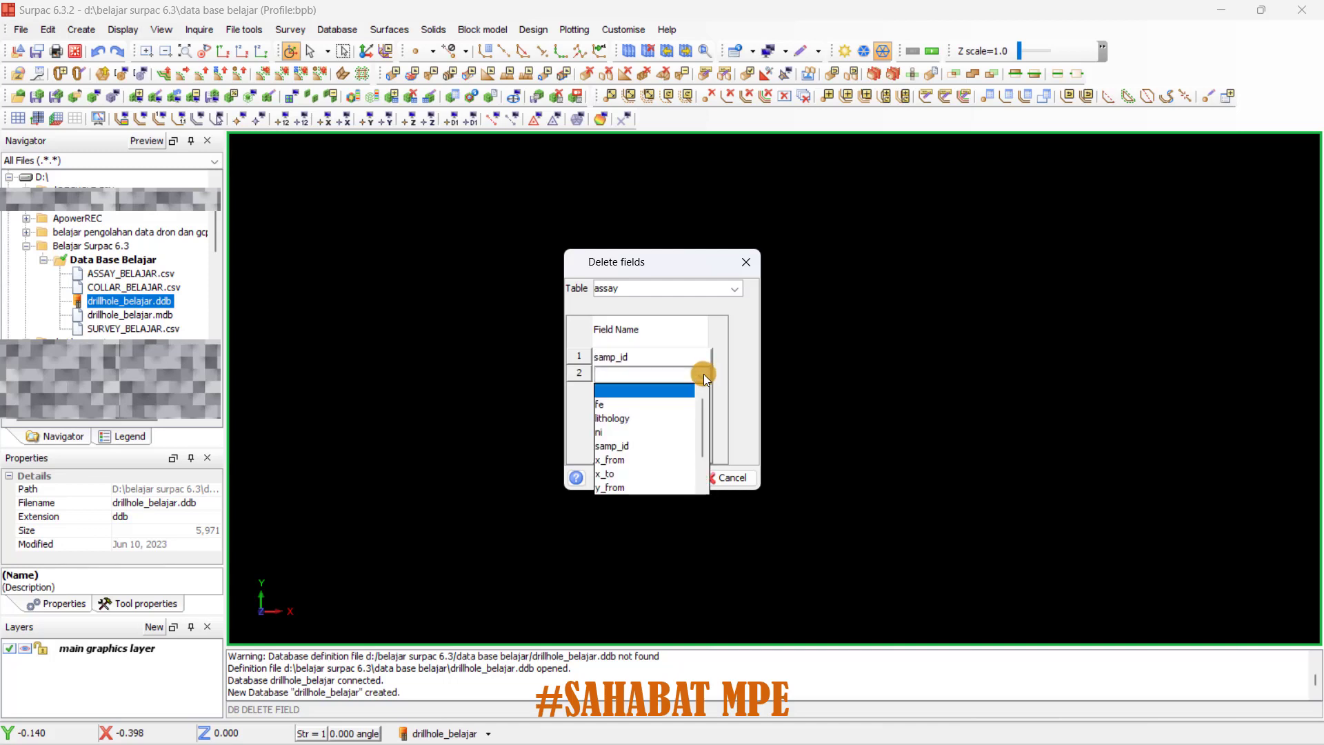
left_click(638, 460)
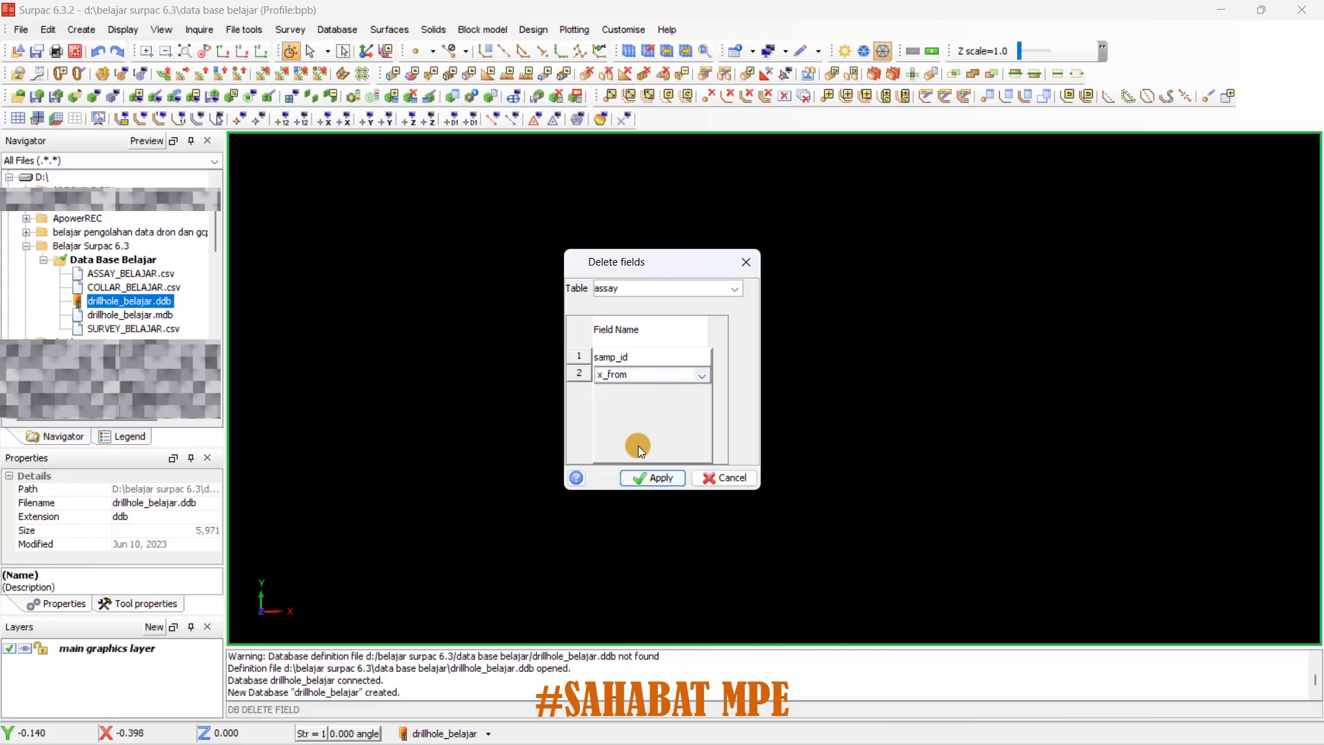
right_click(679, 409)
left_click(686, 415)
left_click(698, 391)
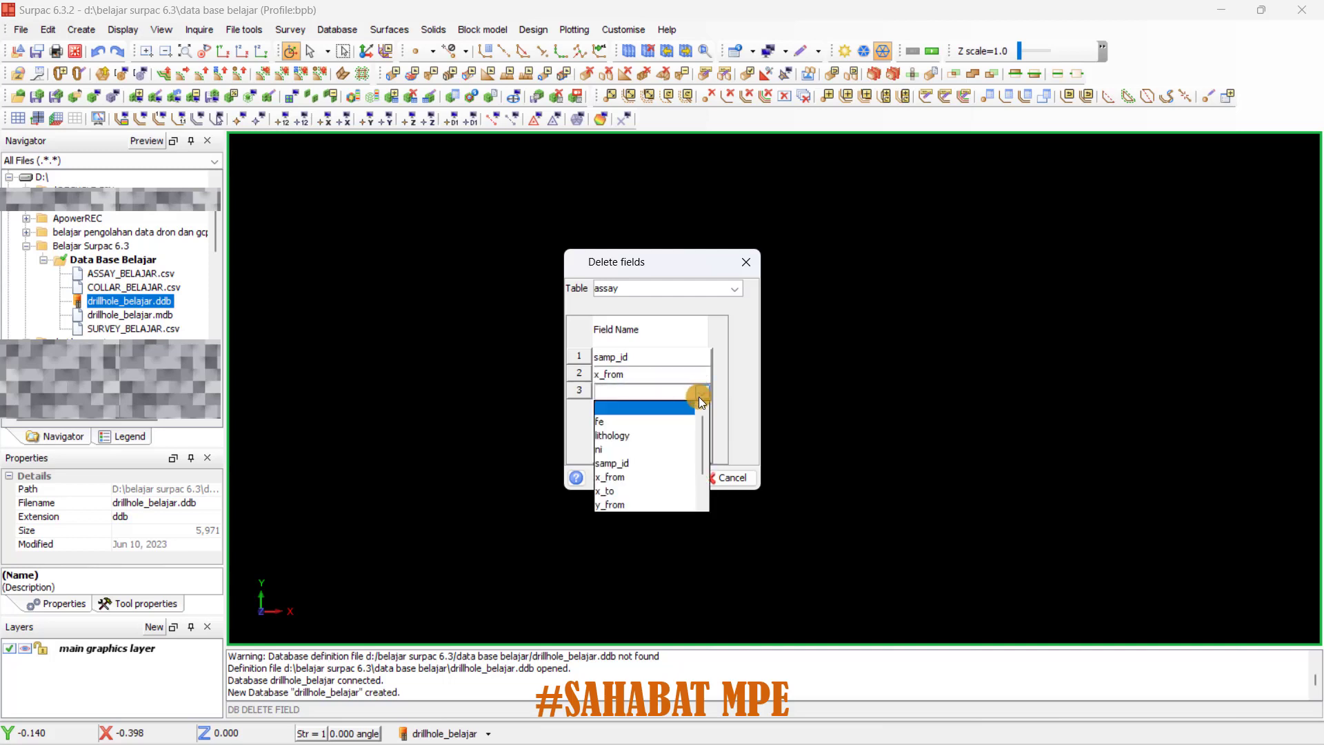
left_click(642, 464)
Add y_from and y_to to the list of assay fields to delete.
right_click(656, 418)
left_click(692, 422)
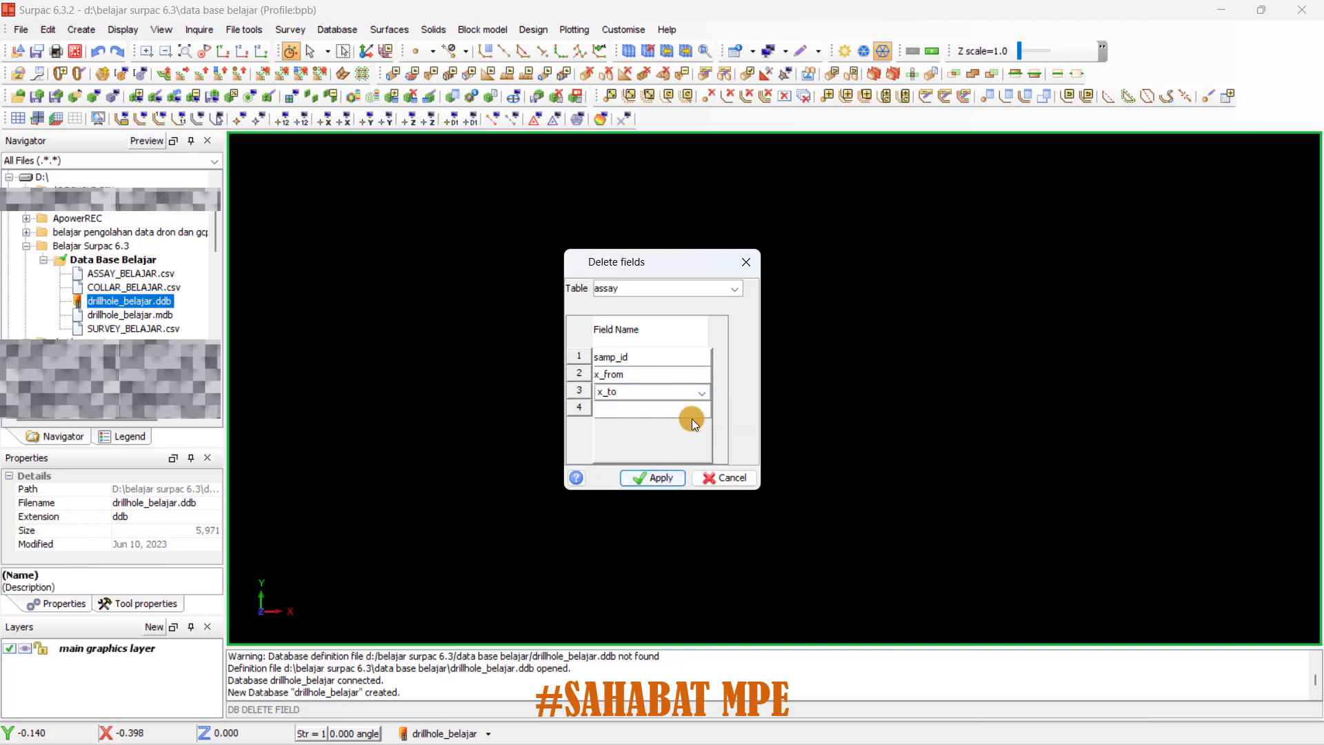
left_click(706, 412)
left_click(706, 412)
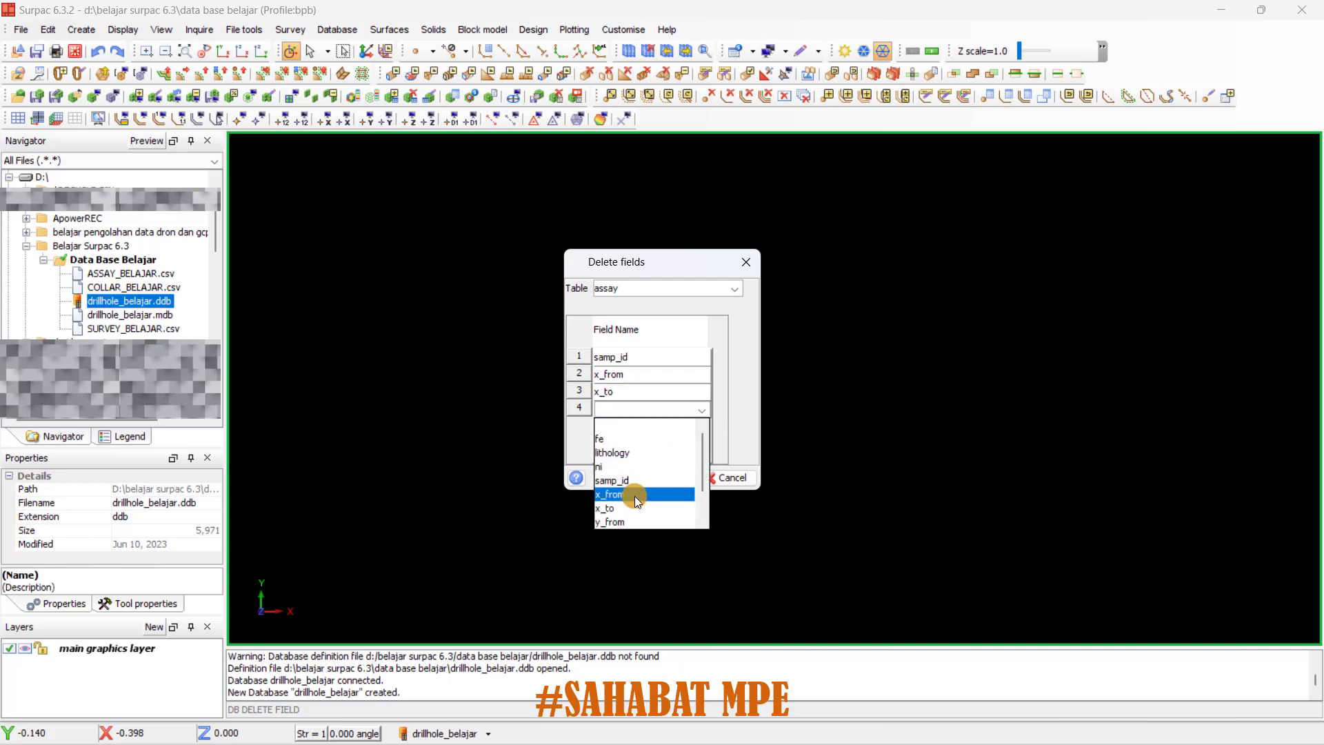
left_click(621, 522)
right_click(639, 432)
left_click(680, 438)
left_click(702, 422)
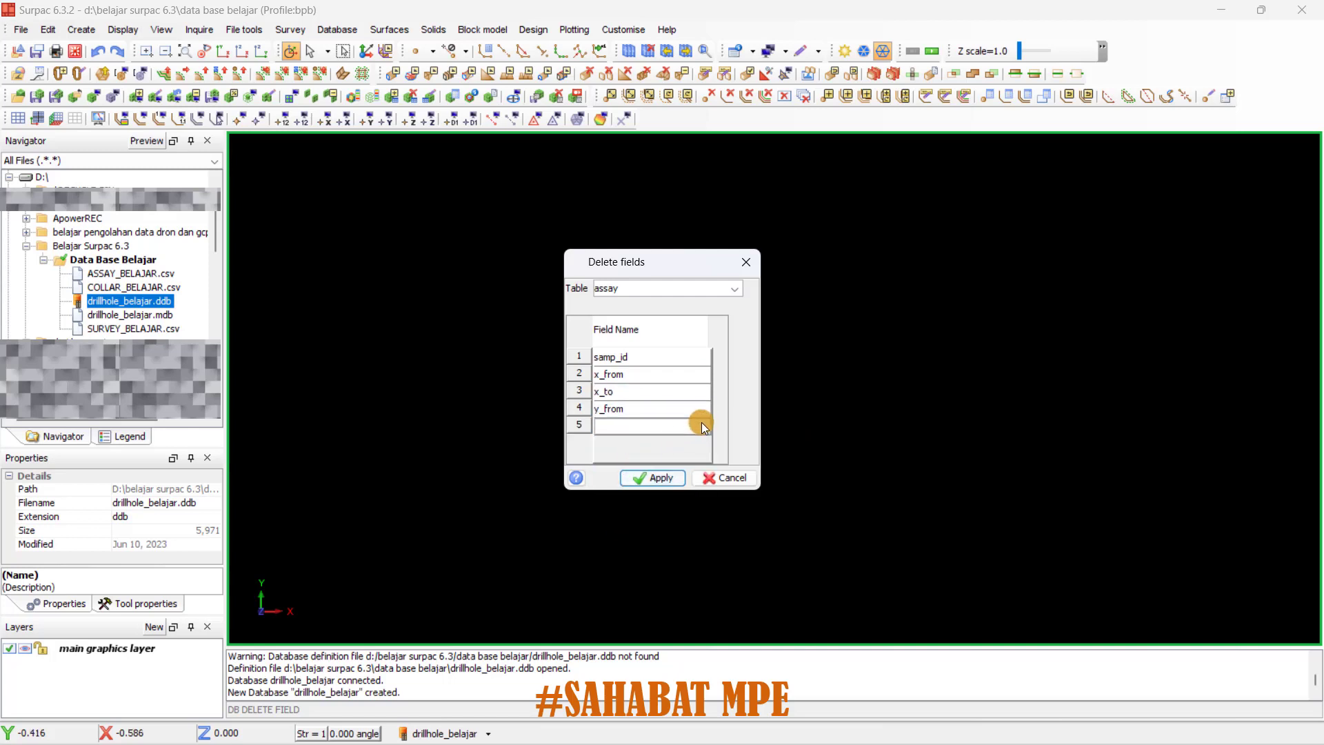
left_click(701, 422)
scroll(647, 524, "down", 1)
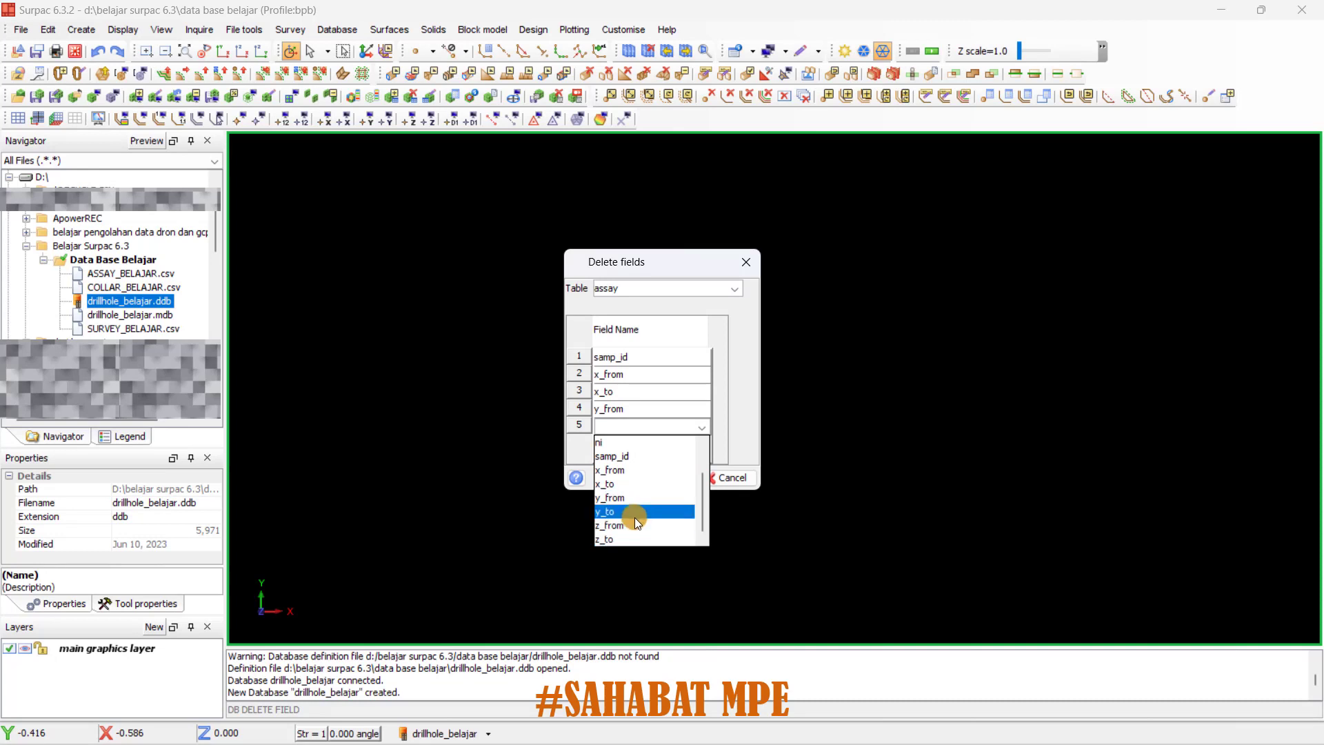
left_click(631, 513)
Add z_from and z_to to the list of assay fields and delete all the listed fields.
right_click(673, 437)
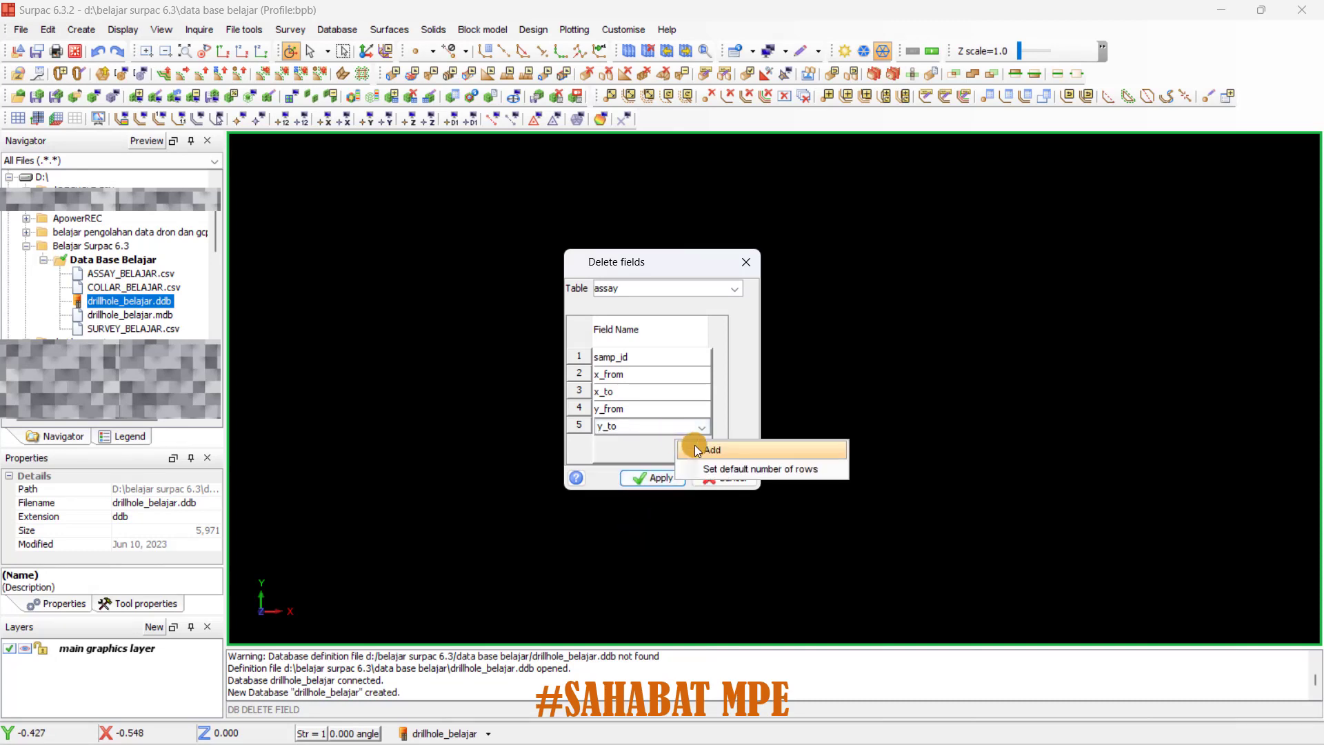
left_click(694, 445)
left_click(692, 444)
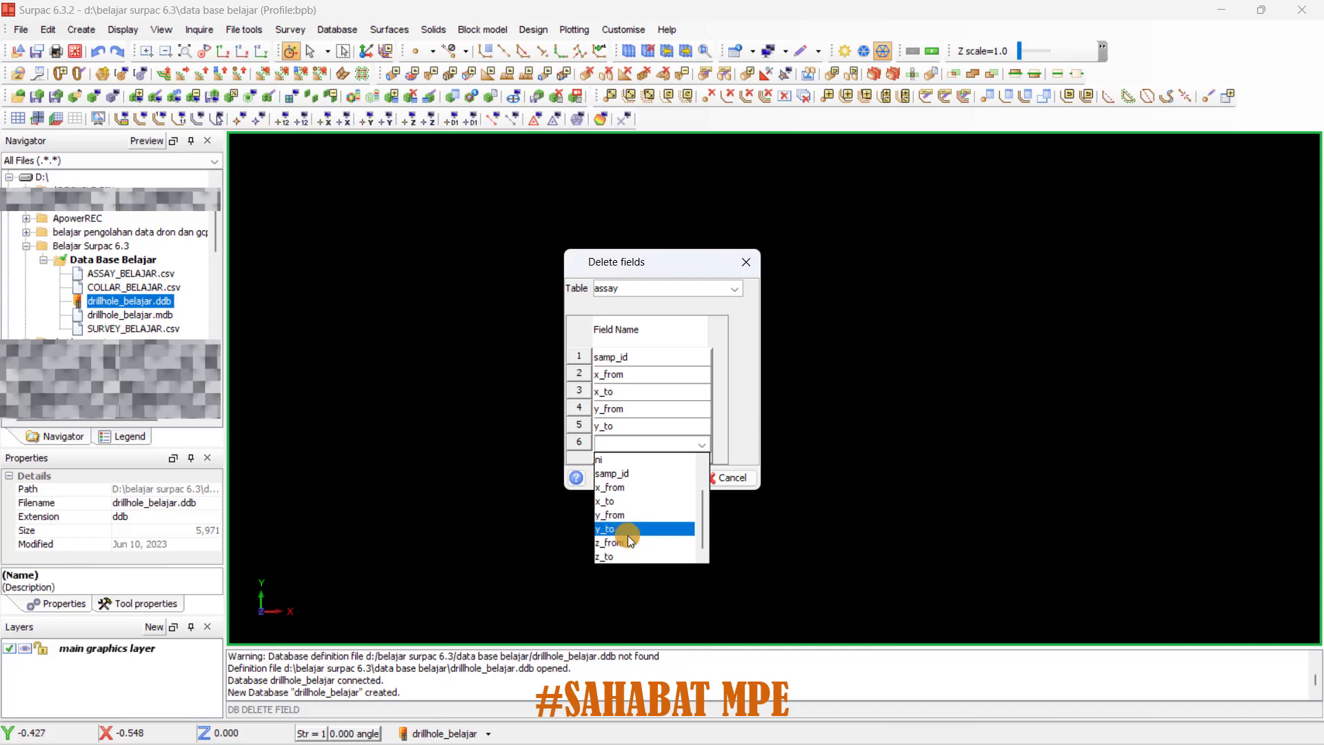
left_click(628, 540)
right_click(668, 456)
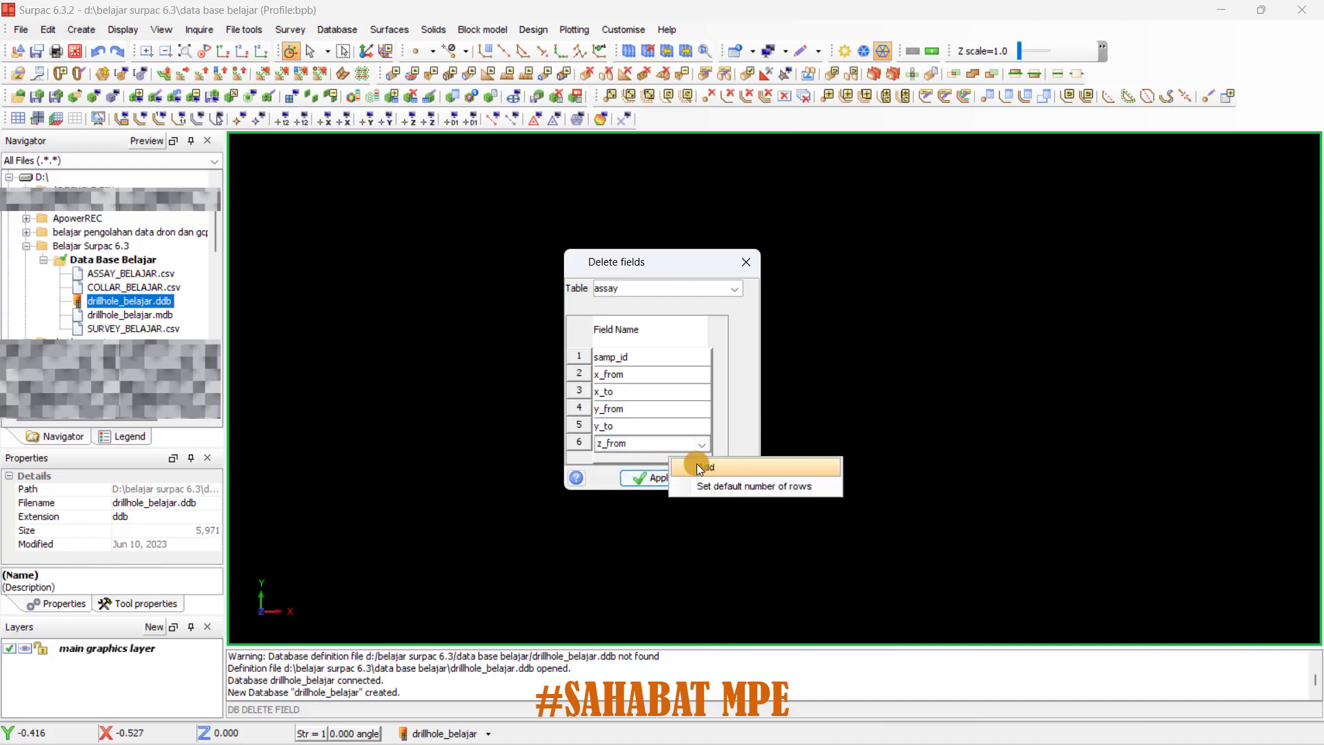
left_click(689, 463)
left_click(698, 452)
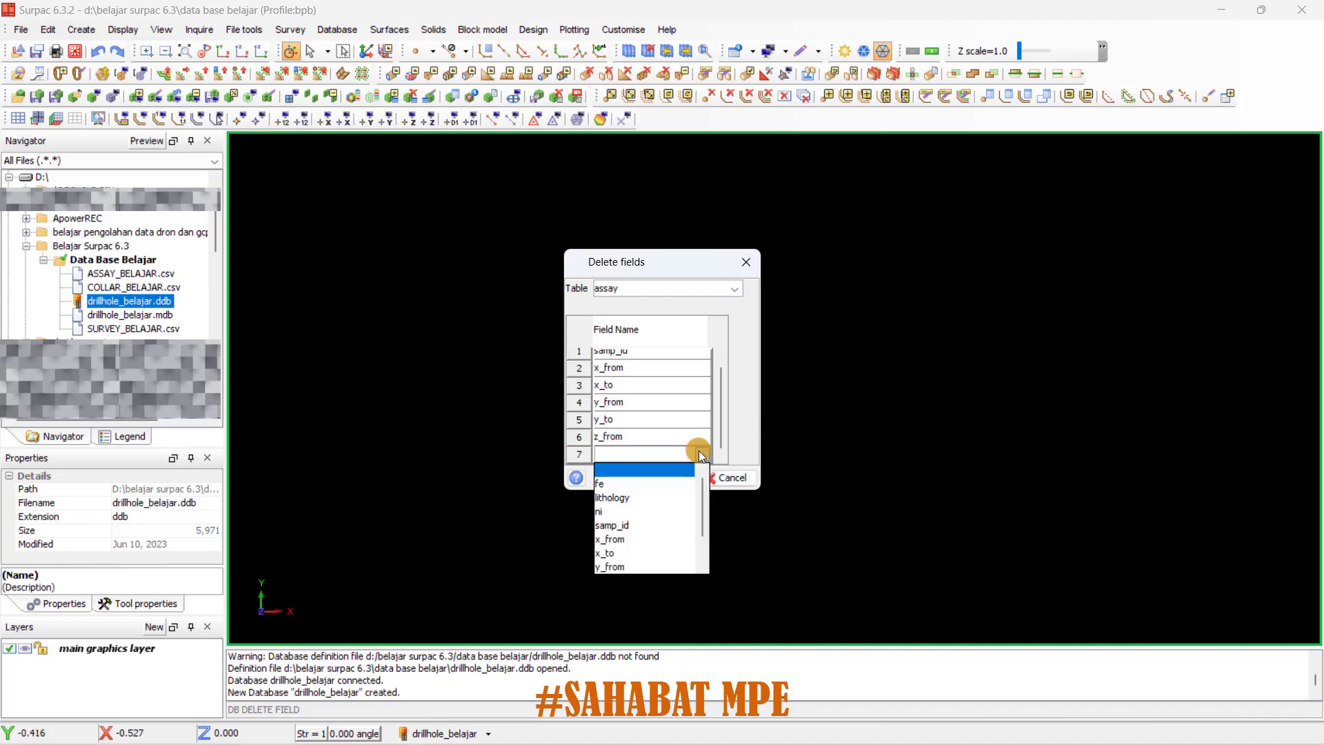
left_click(624, 565)
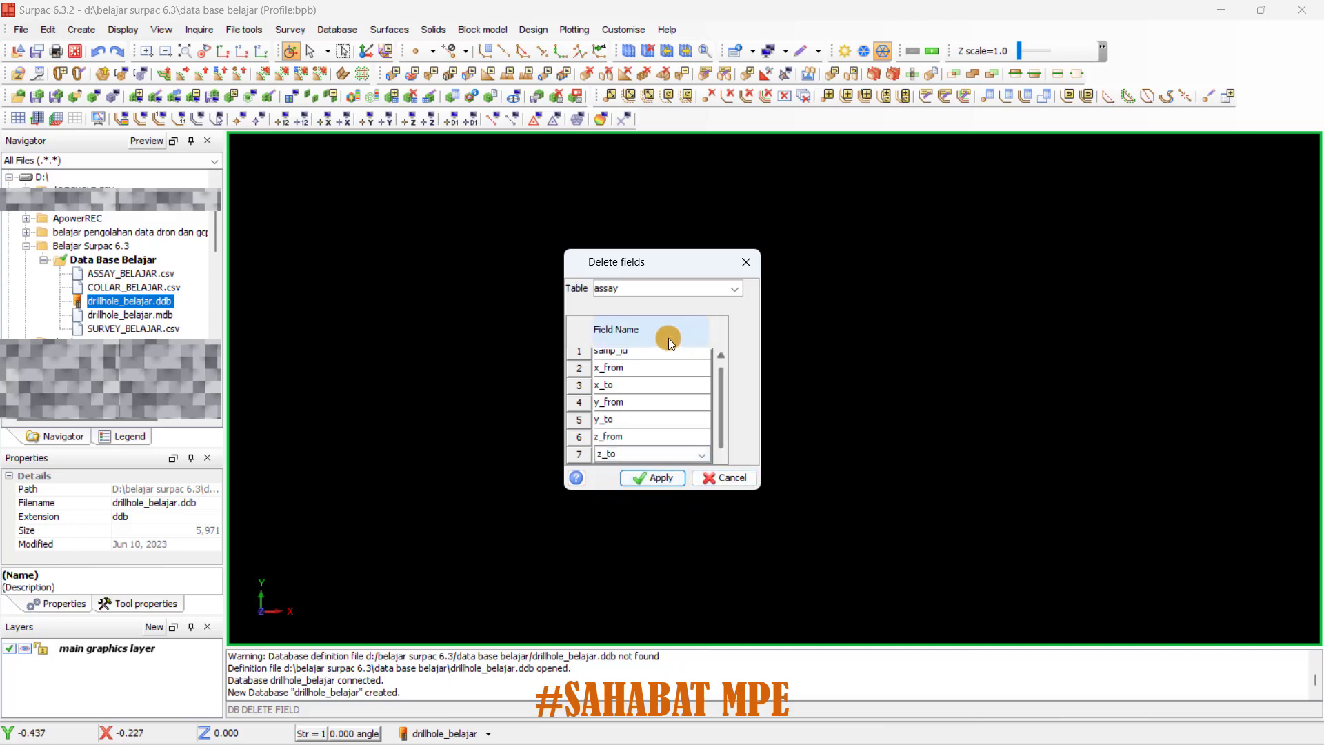
left_click(655, 478)
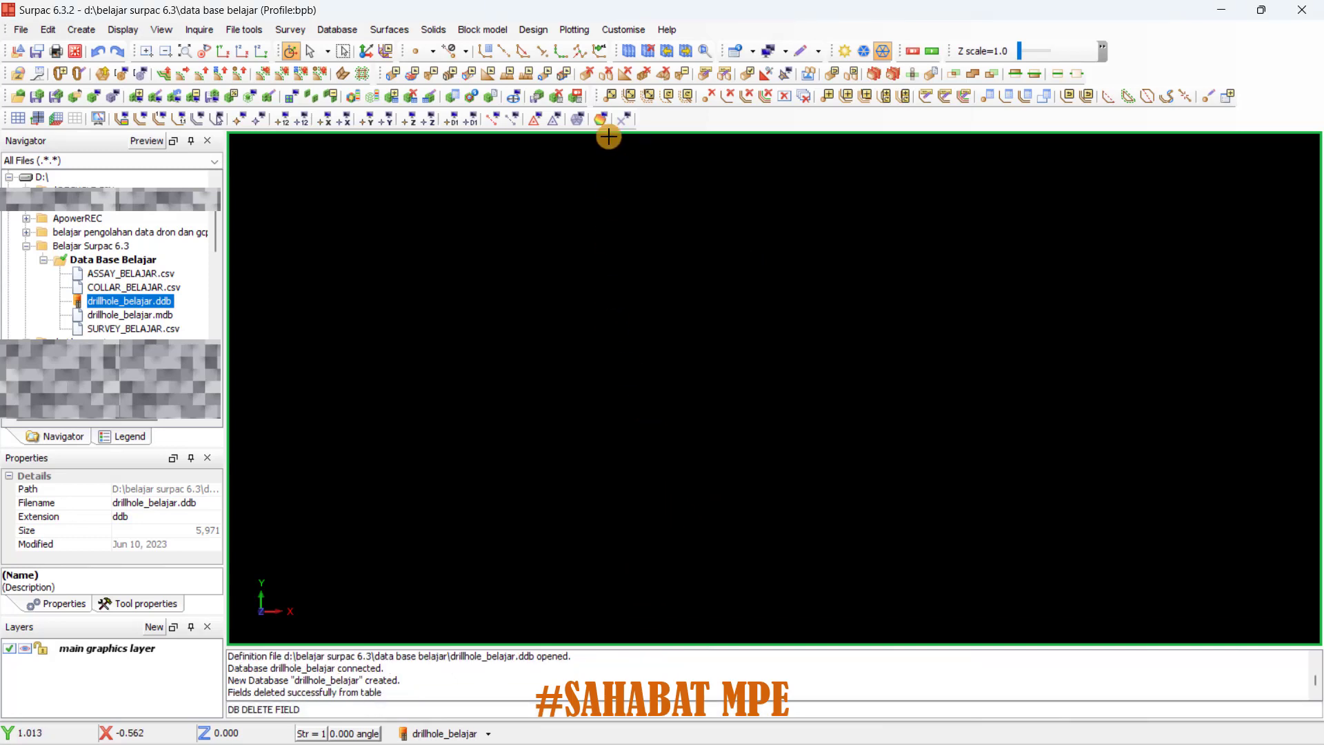
Delete the hole_path field from the database's collar table.
left_click(342, 30)
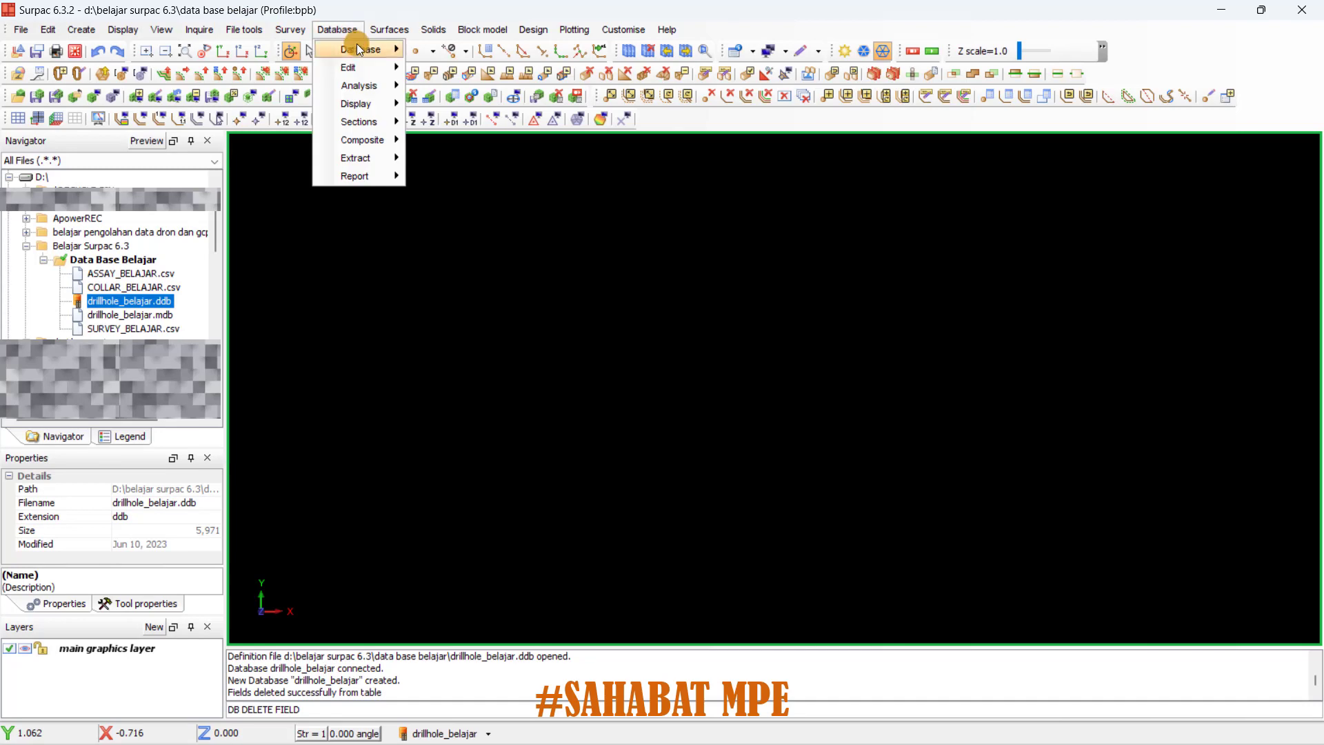
mouse_move(358, 48)
mouse_move(445, 235)
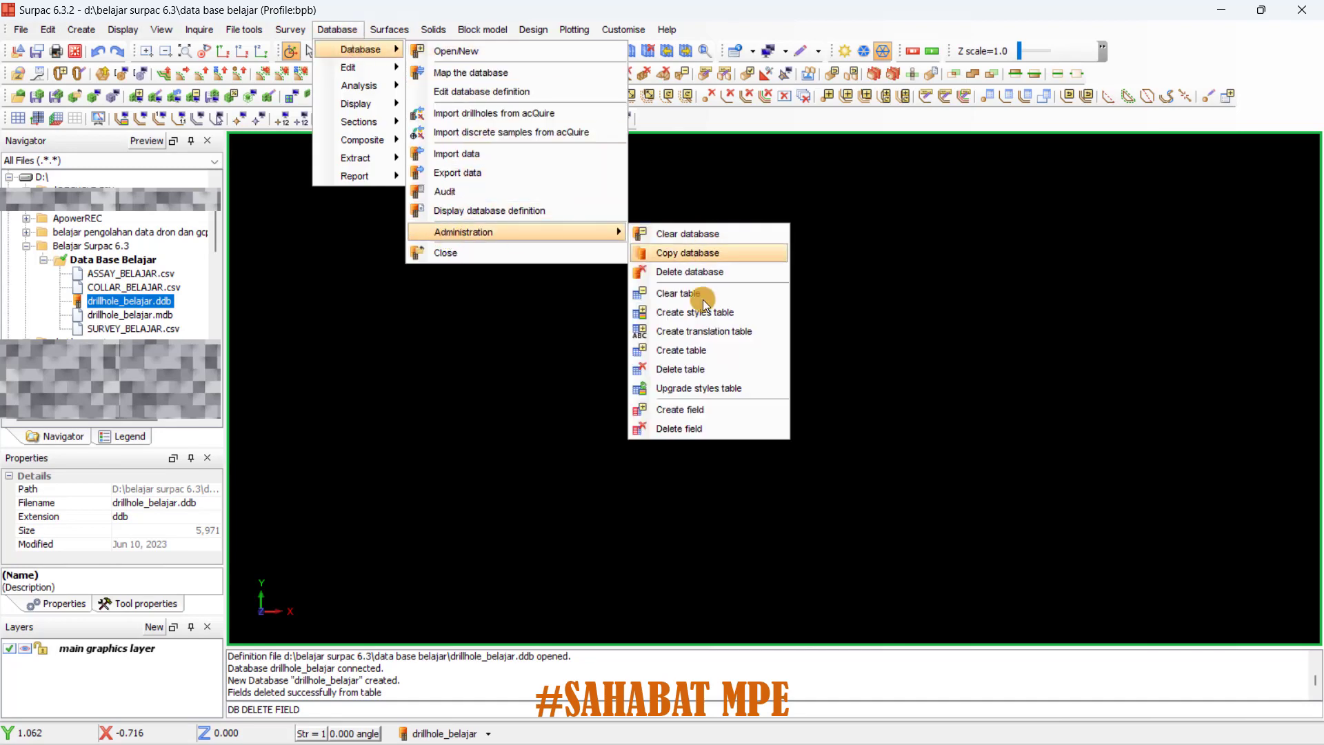
left_click(674, 430)
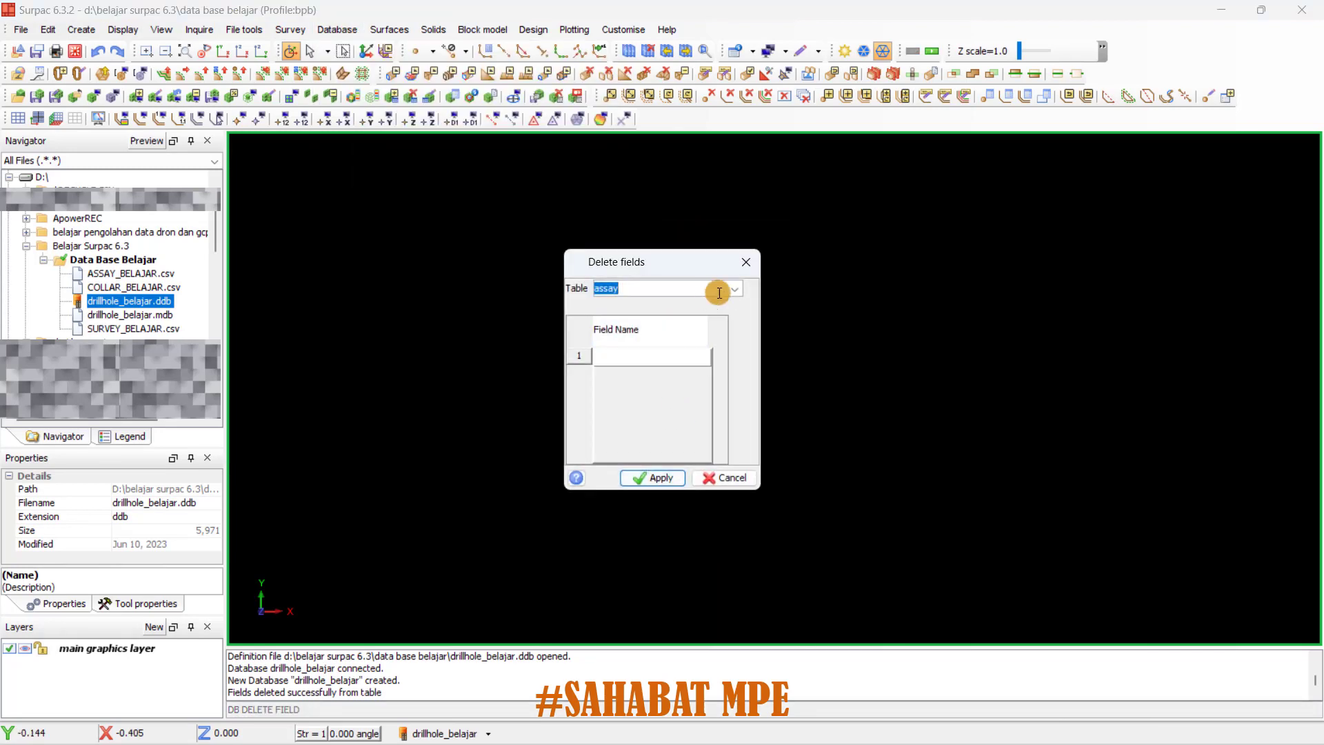
left_click(735, 289)
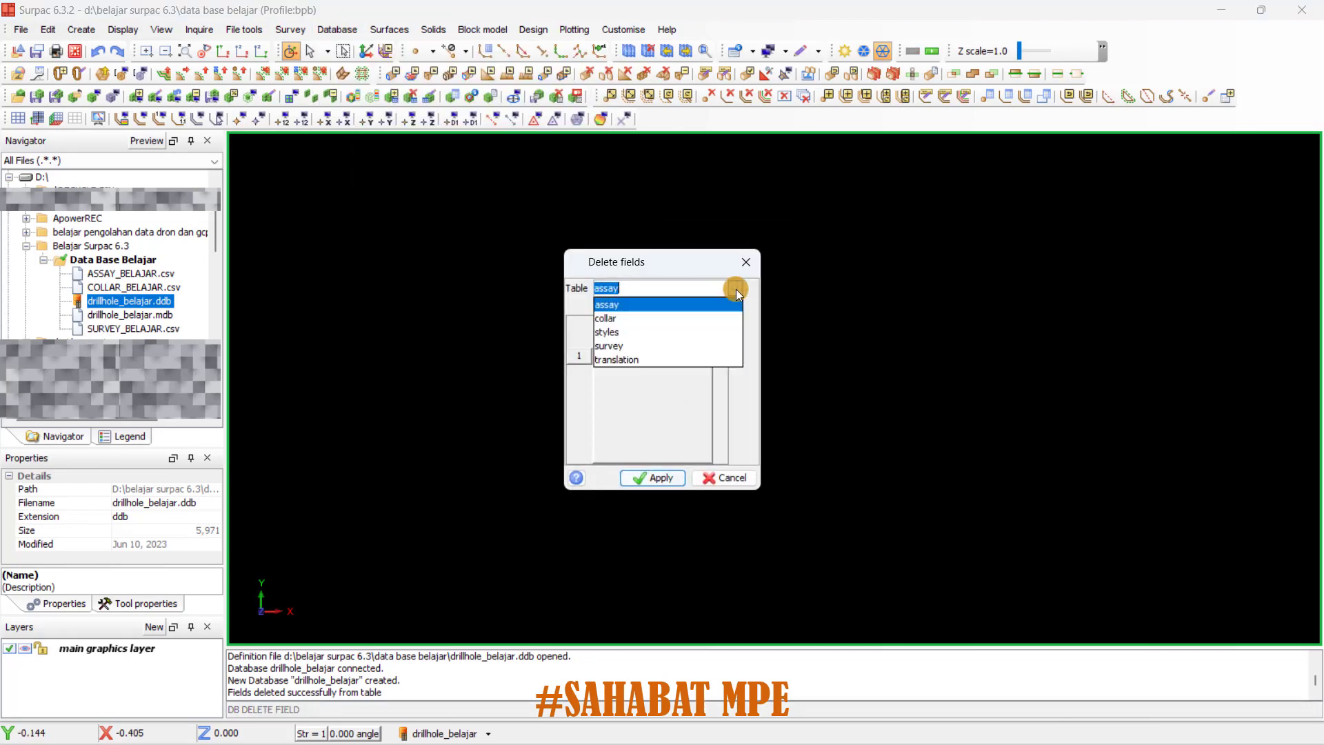
left_click(613, 317)
left_click(644, 356)
left_click(623, 389)
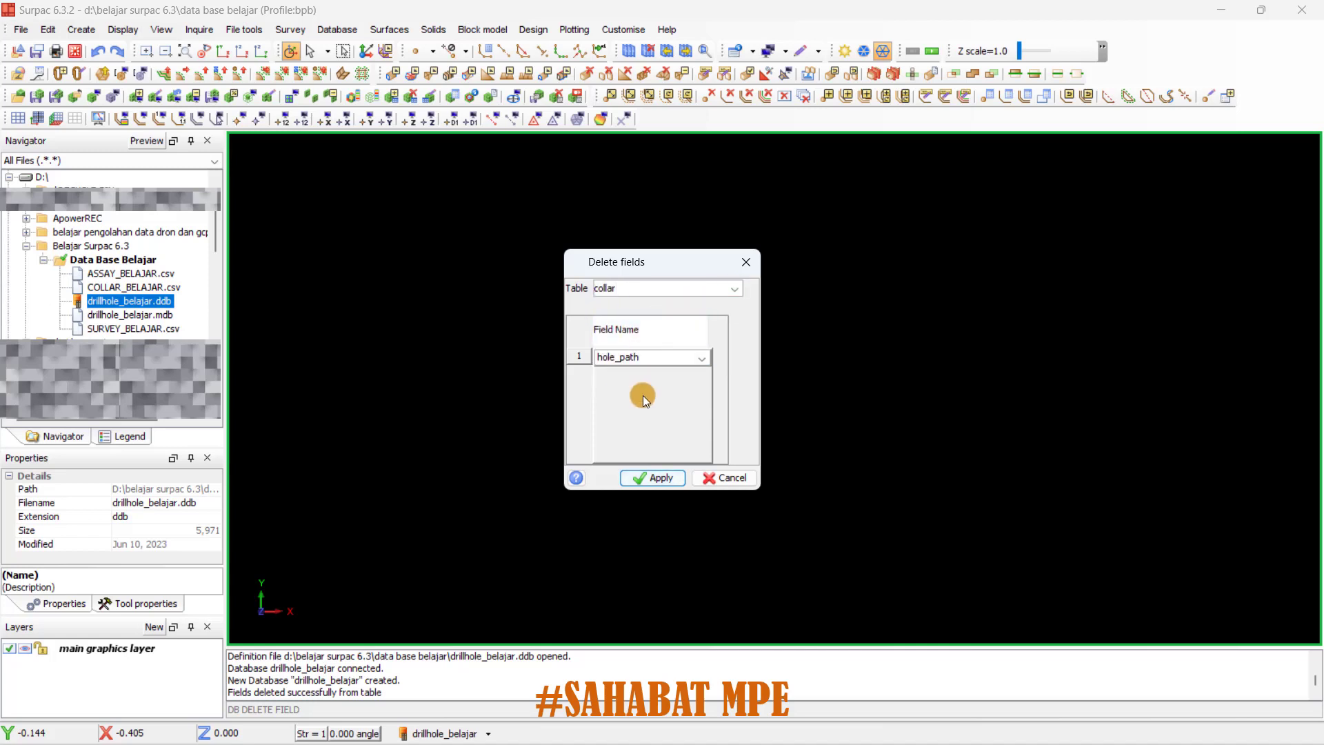
left_click(661, 478)
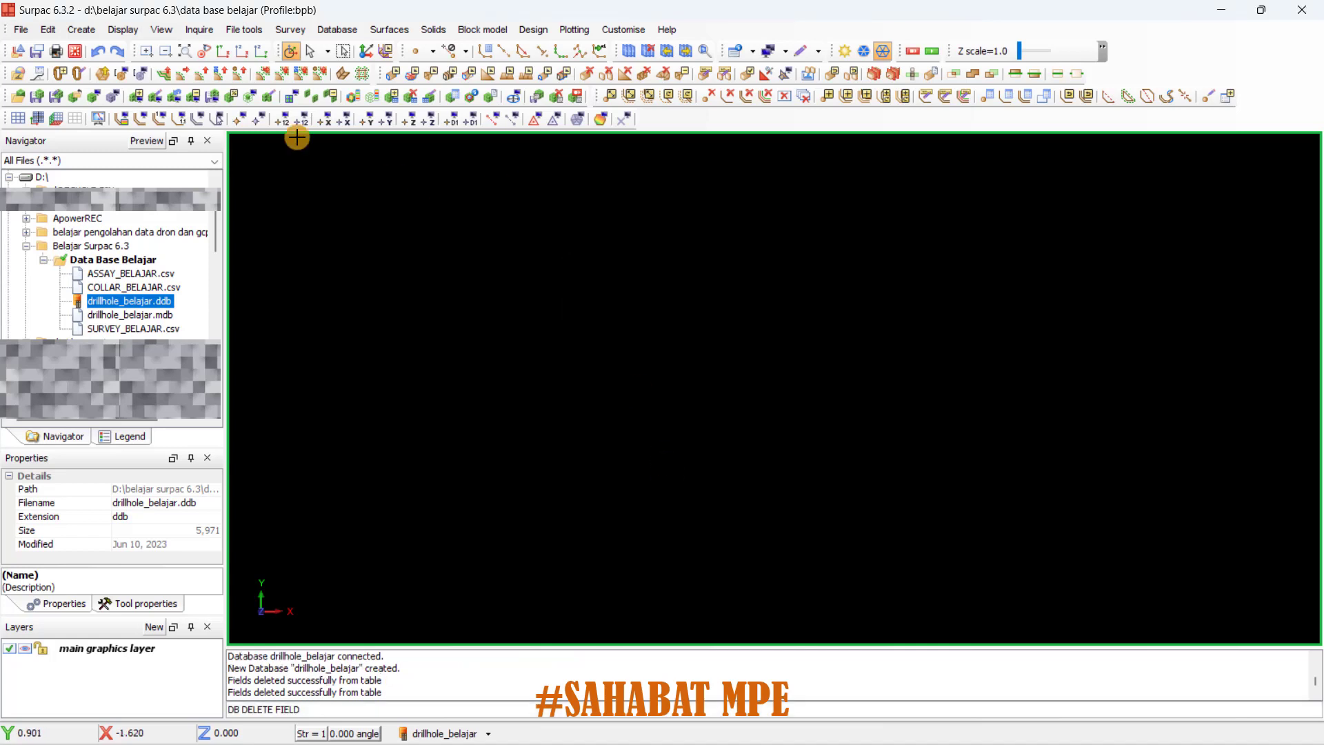
Delete the x, y and z fields from the database's survey table.
left_click(331, 29)
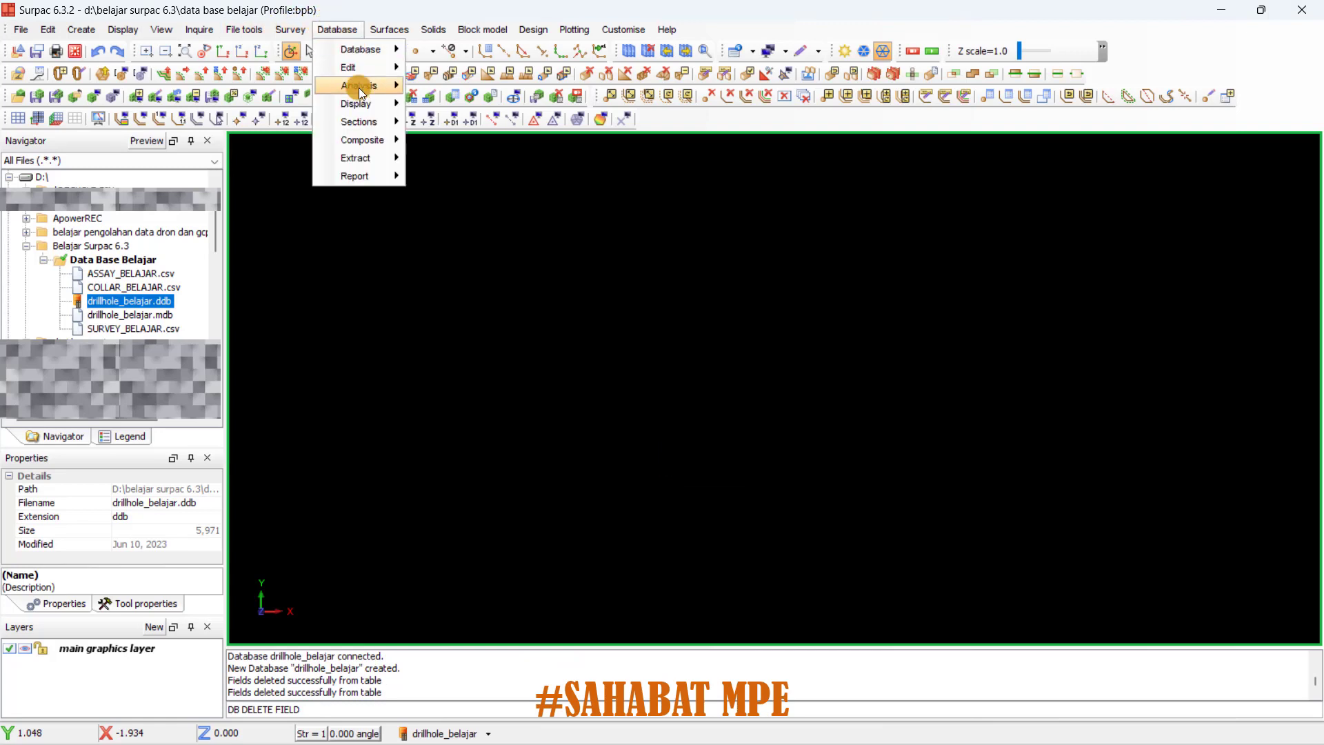
mouse_move(360, 52)
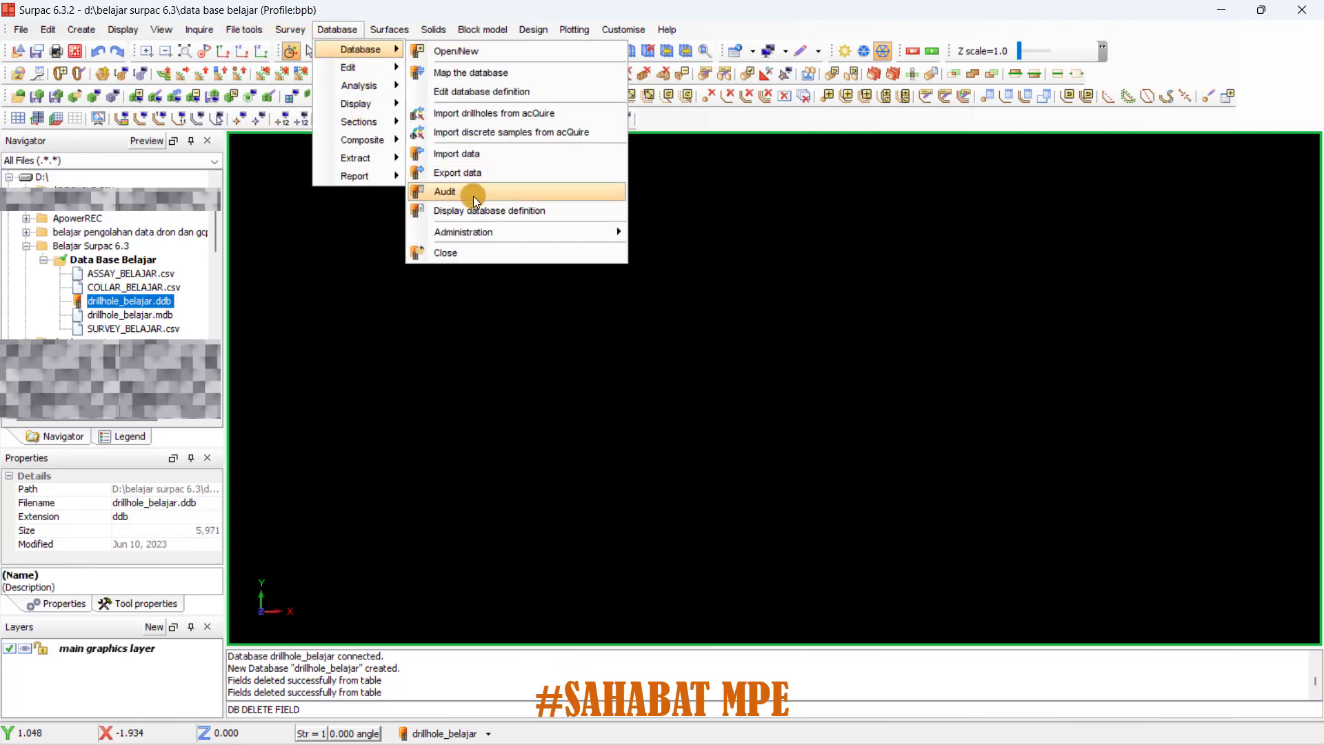
mouse_move(457, 229)
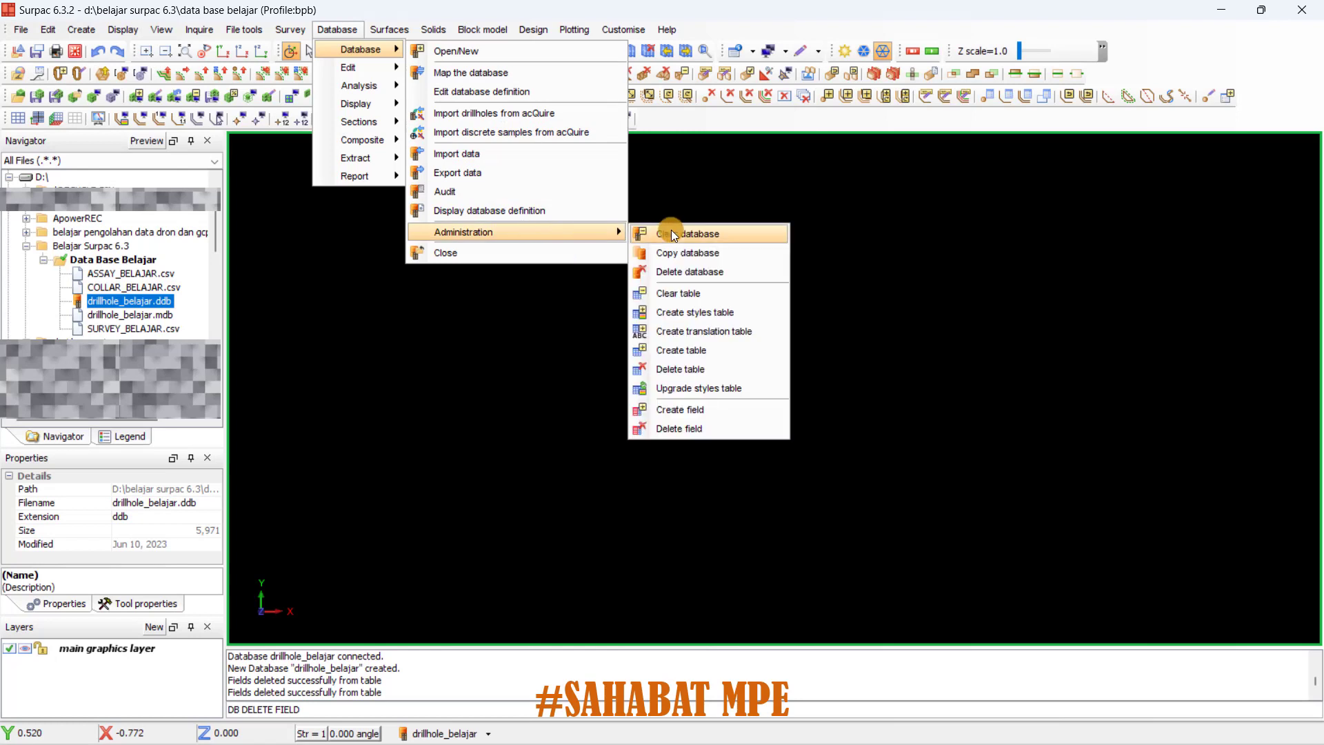
left_click(689, 427)
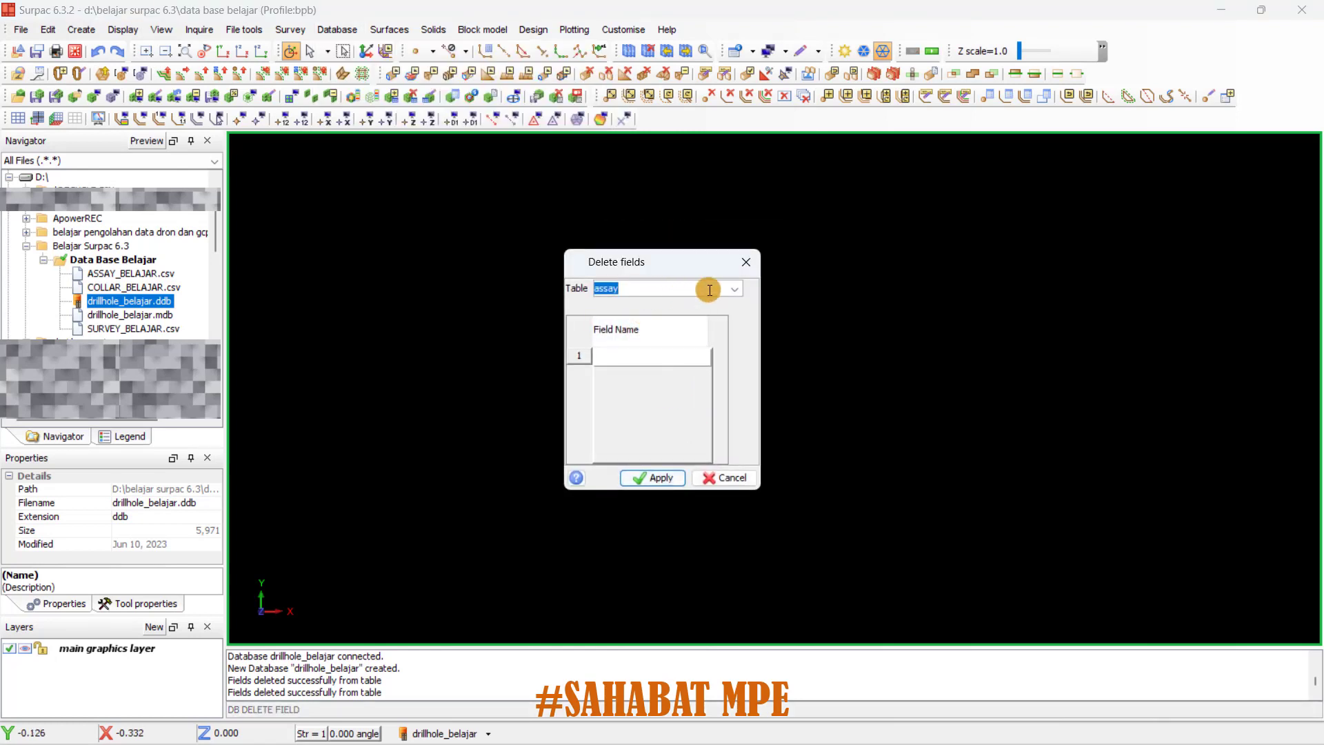
left_click(734, 288)
left_click(626, 345)
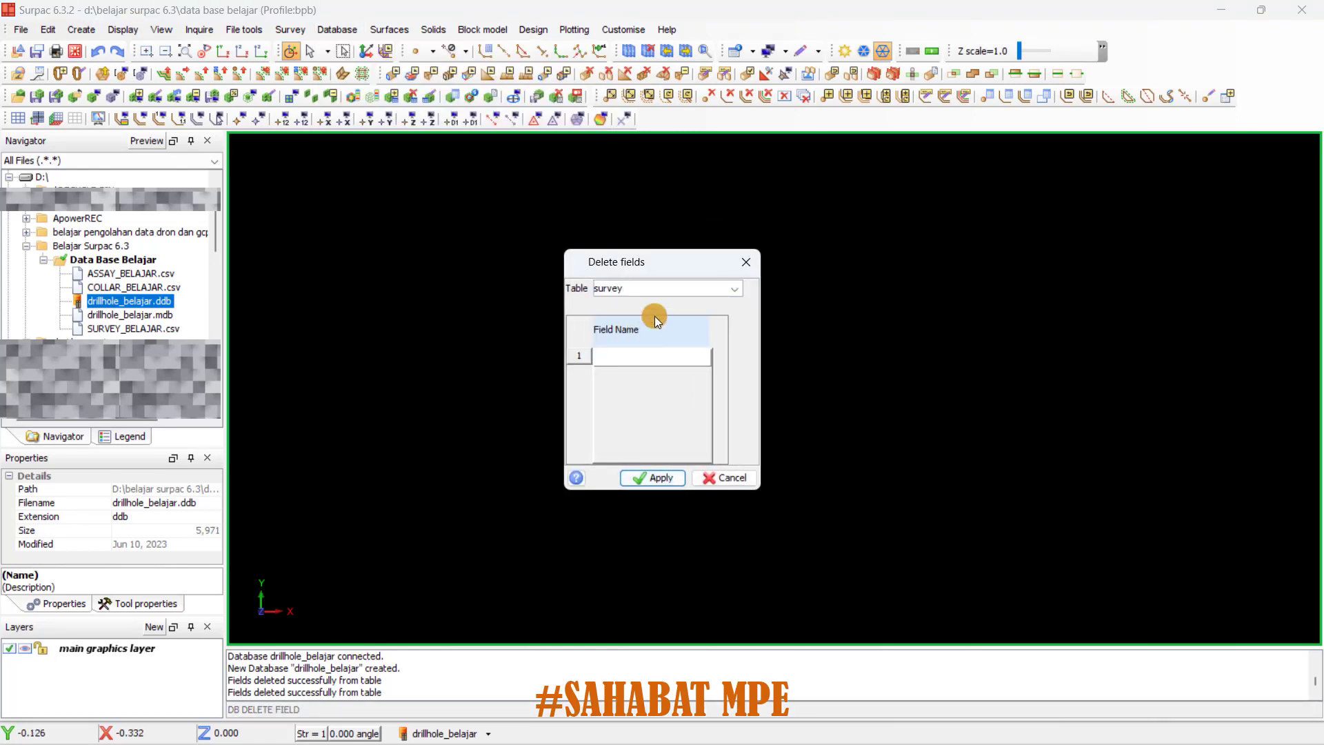
left_click(661, 358)
left_click(644, 388)
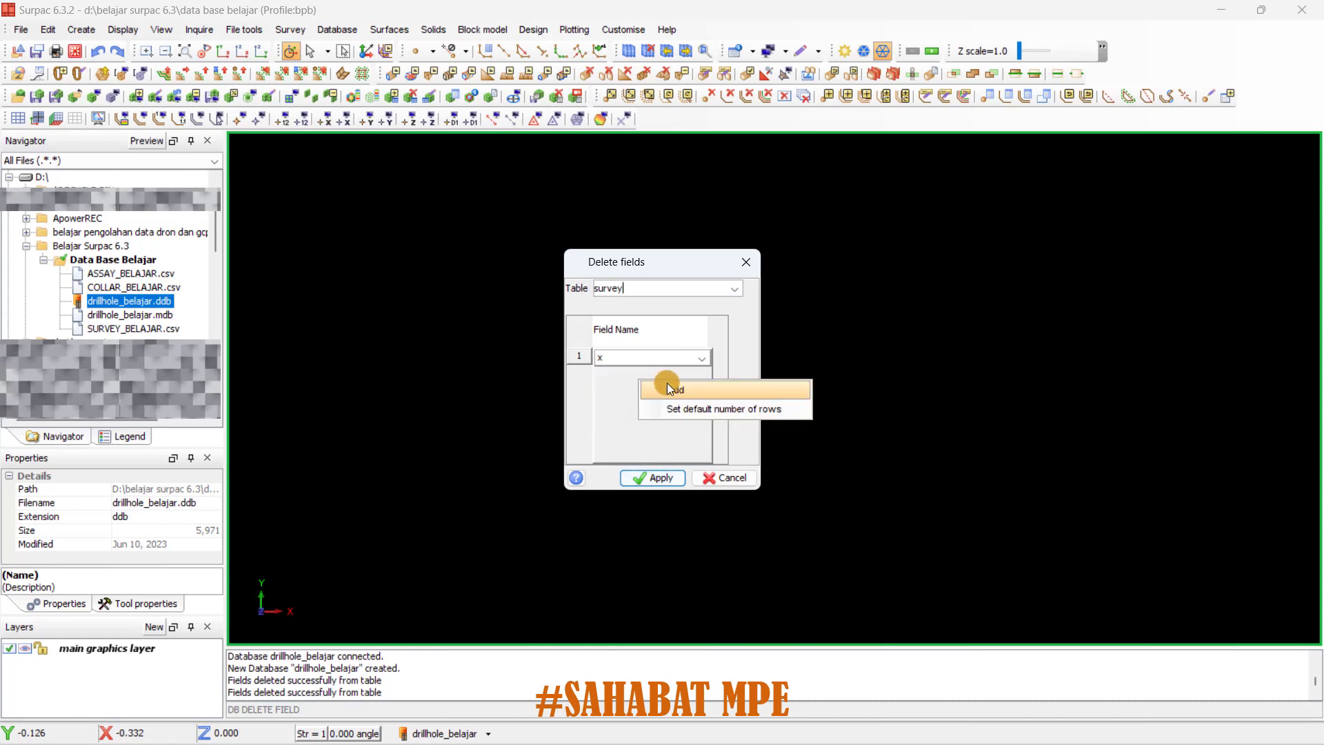
left_click(656, 375)
left_click(635, 419)
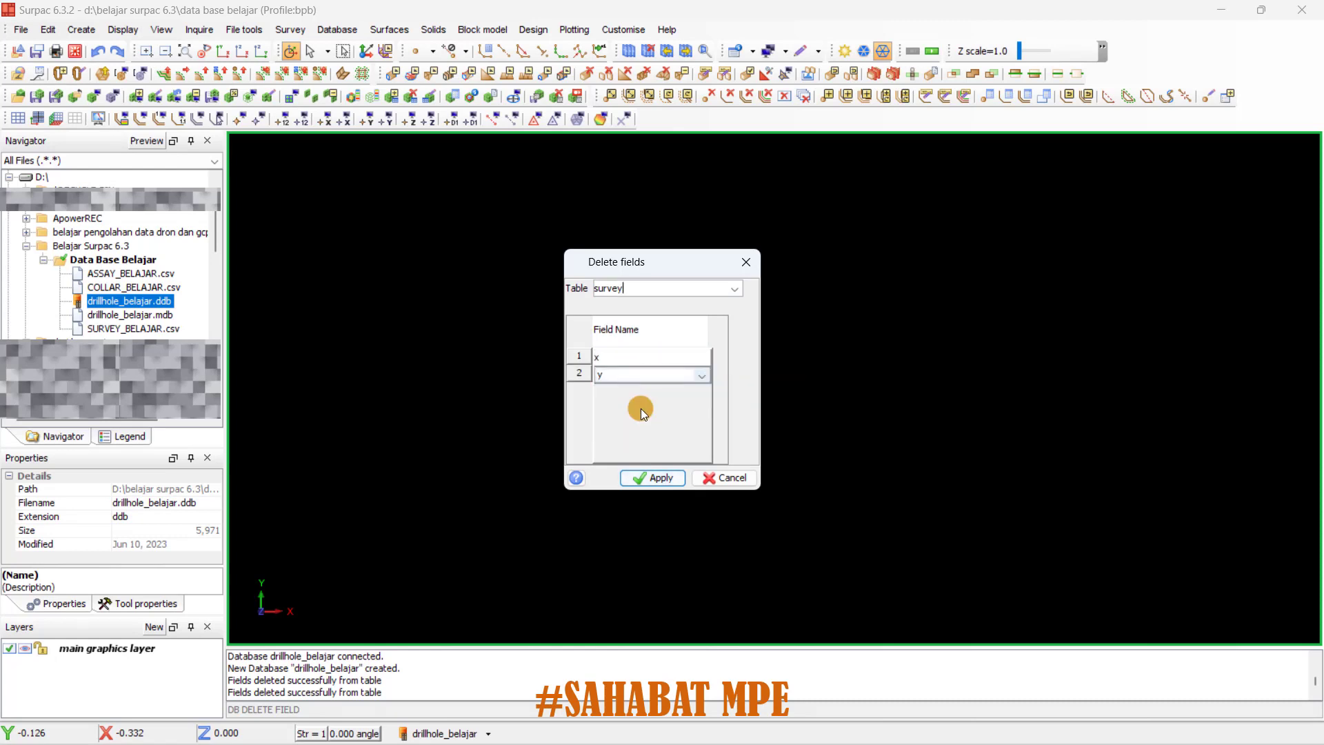
left_click(651, 391)
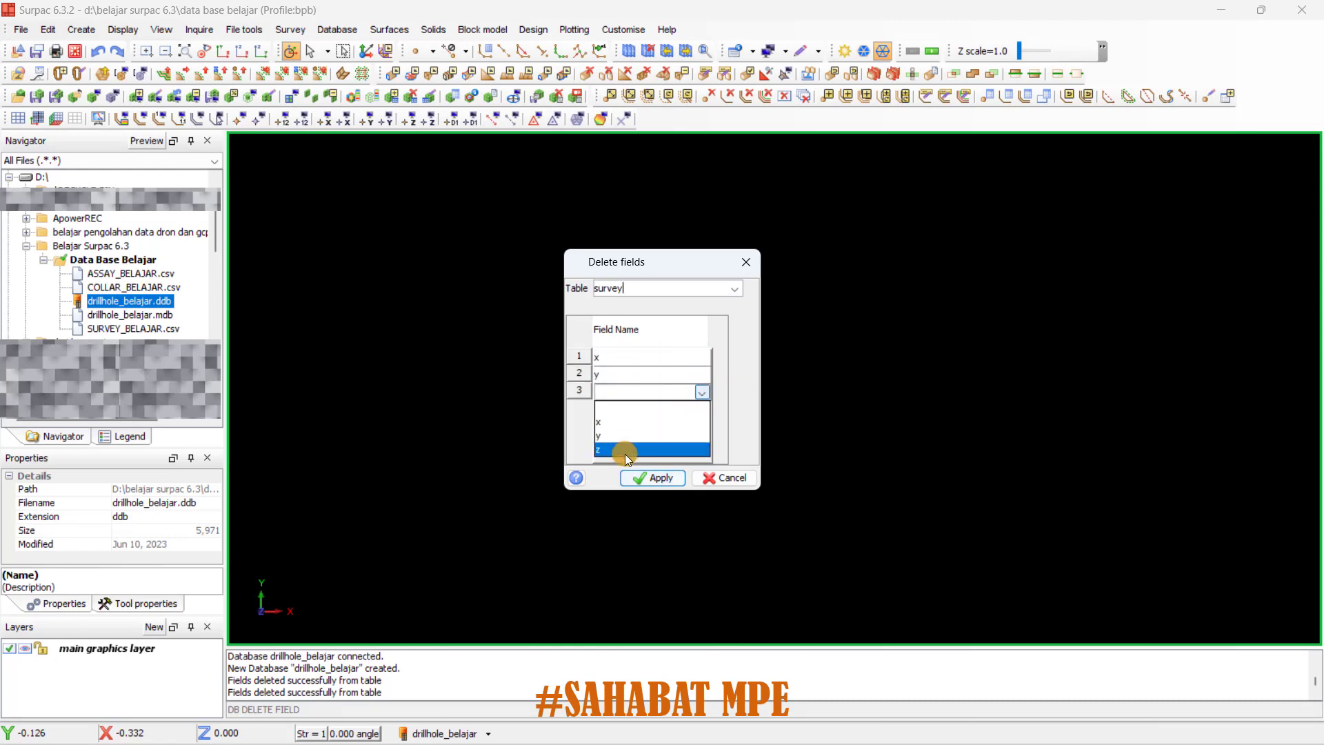
left_click(624, 453)
left_click(660, 477)
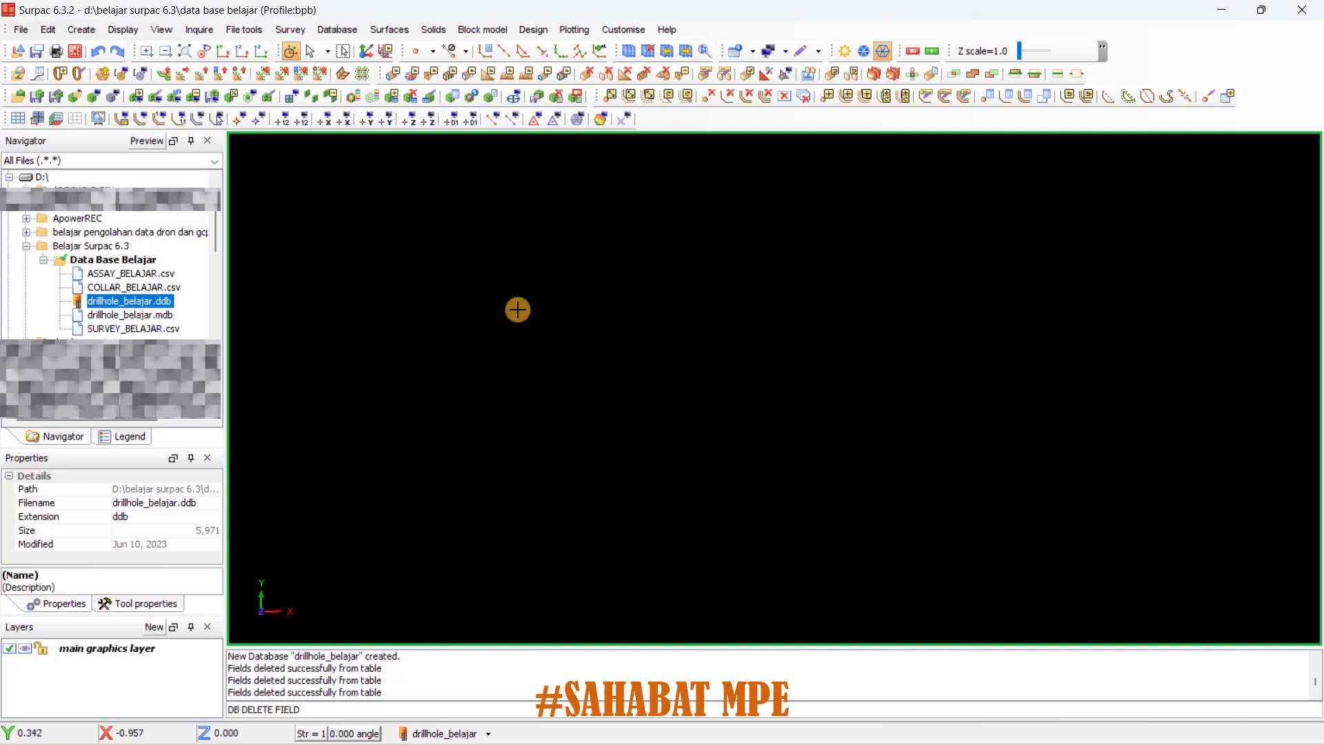
Start a data import with the new format file drillhole_belajar.dsc, excluding the translation and styles tables.
left_click(345, 27)
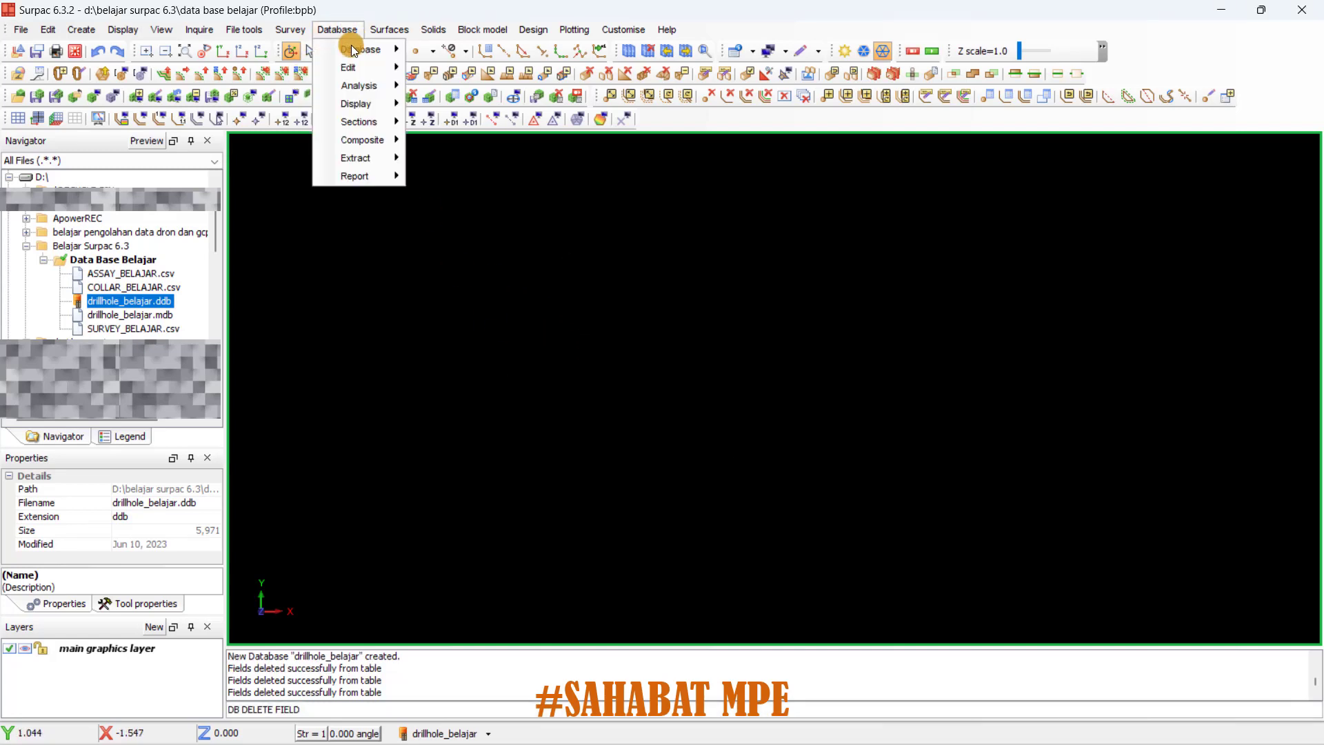
mouse_move(353, 55)
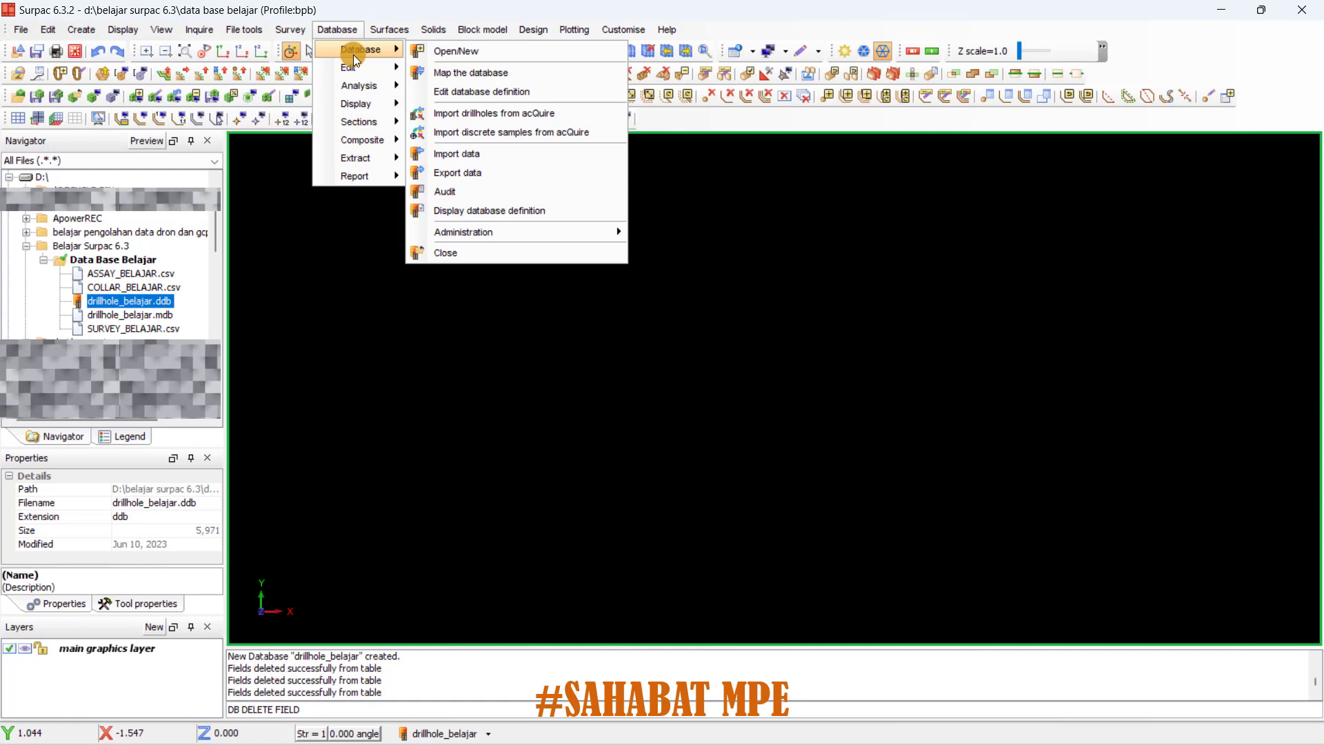
left_click(469, 154)
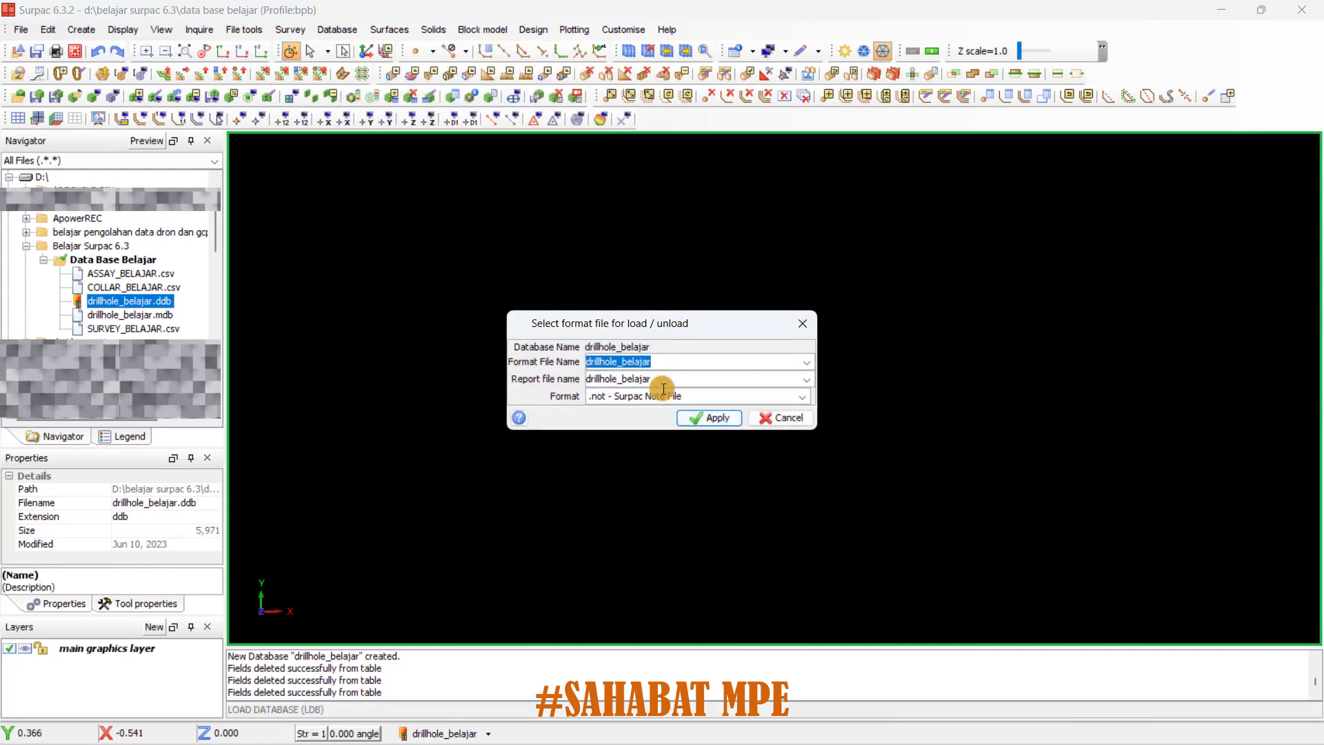
left_click(702, 416)
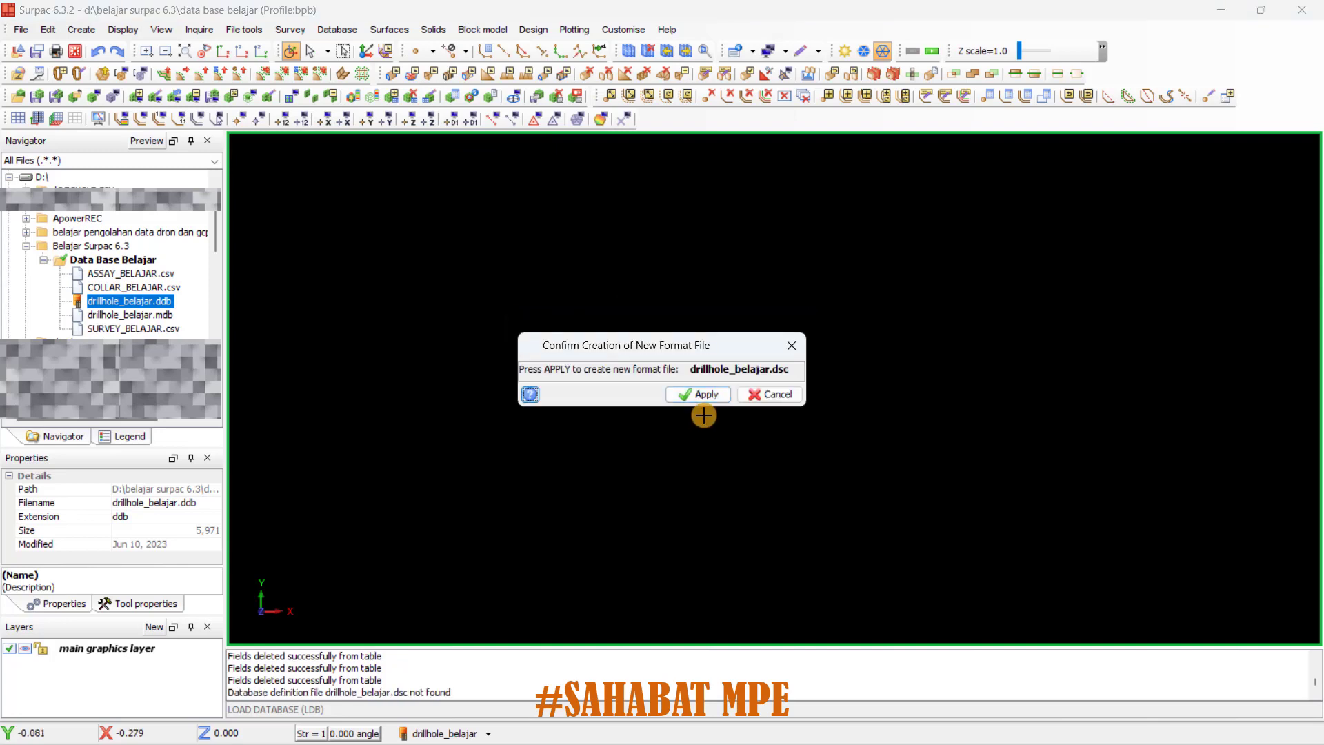
left_click(695, 393)
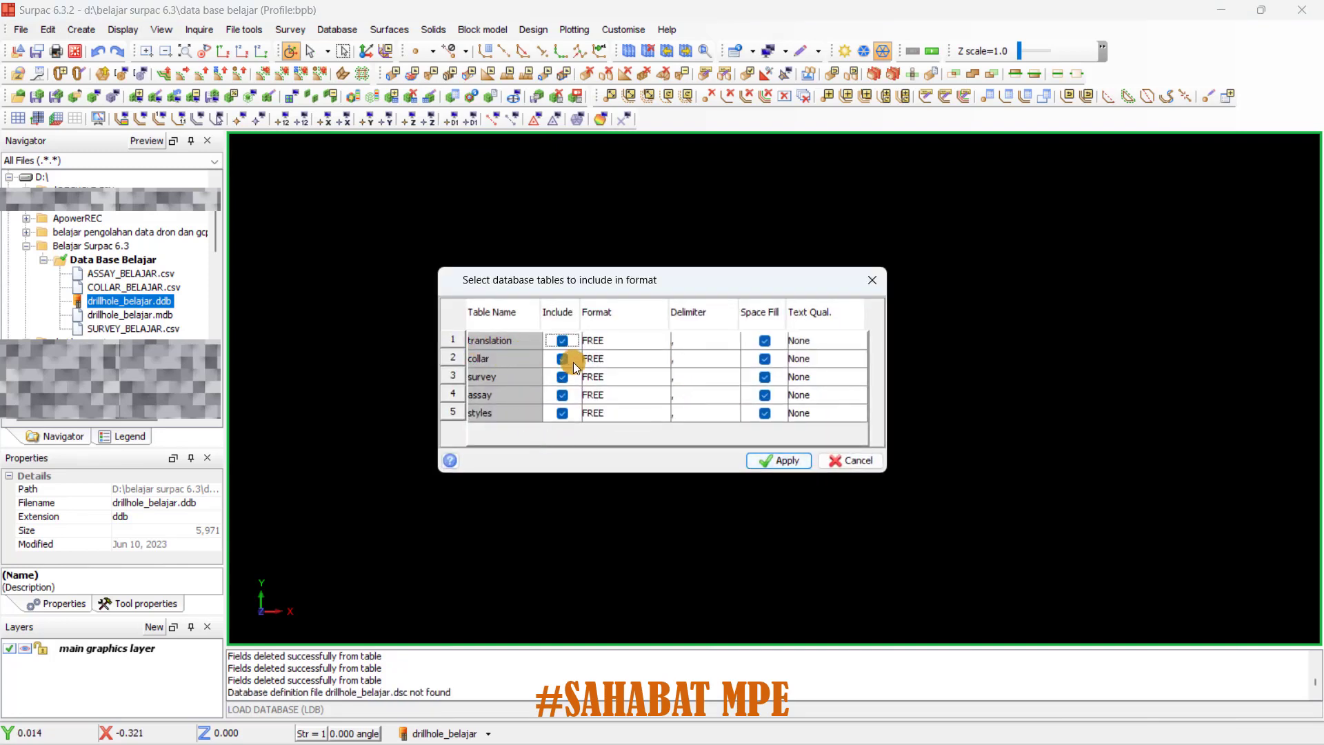
left_click(562, 340)
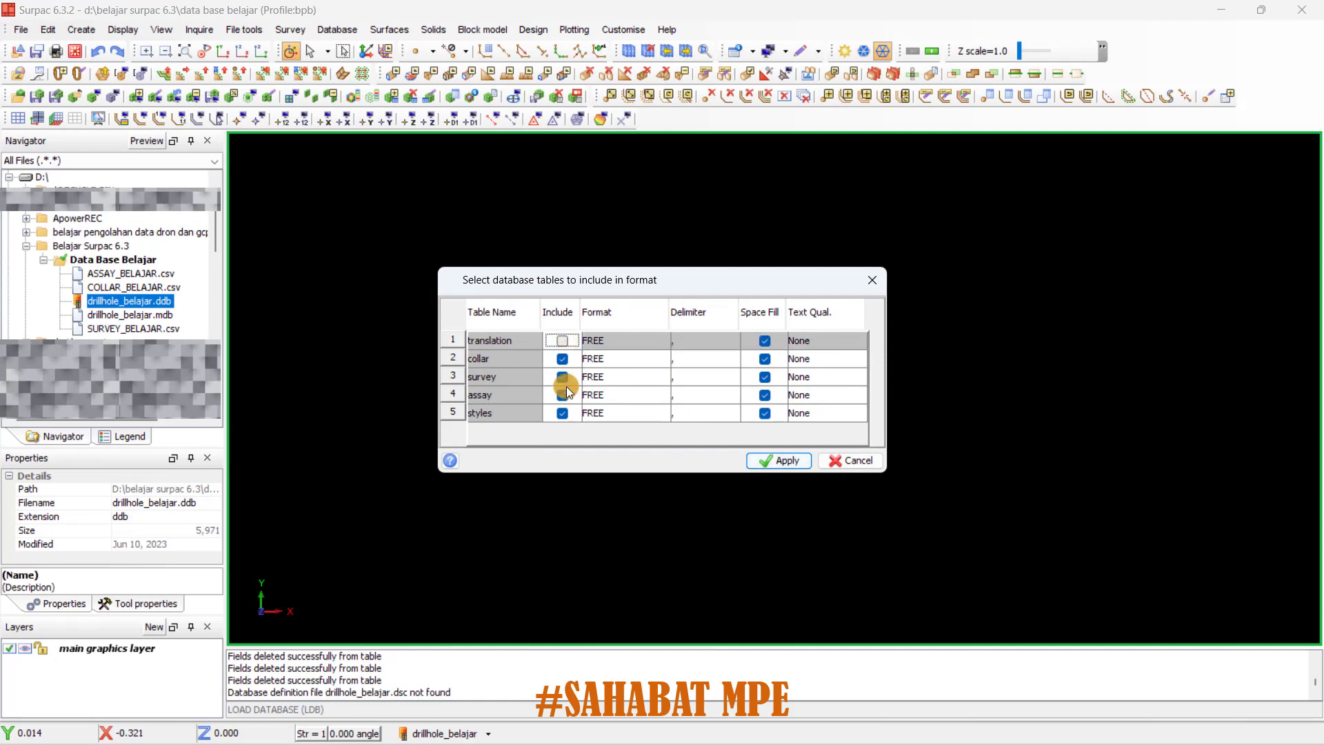
left_click(562, 412)
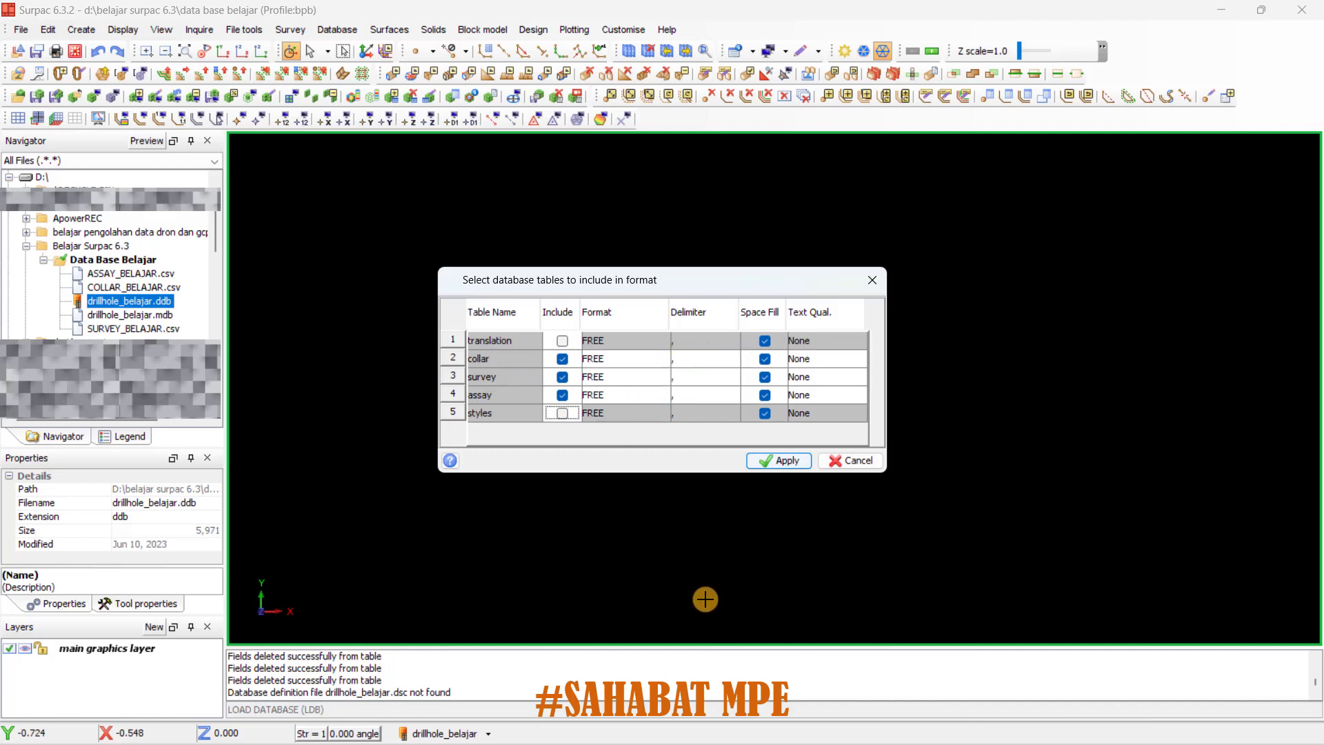
Switch to Excel to examine how the columns are separated in ASSAY_BELAJAR.csv, and return to Surpac.
key("super")
mouse_move(825, 740)
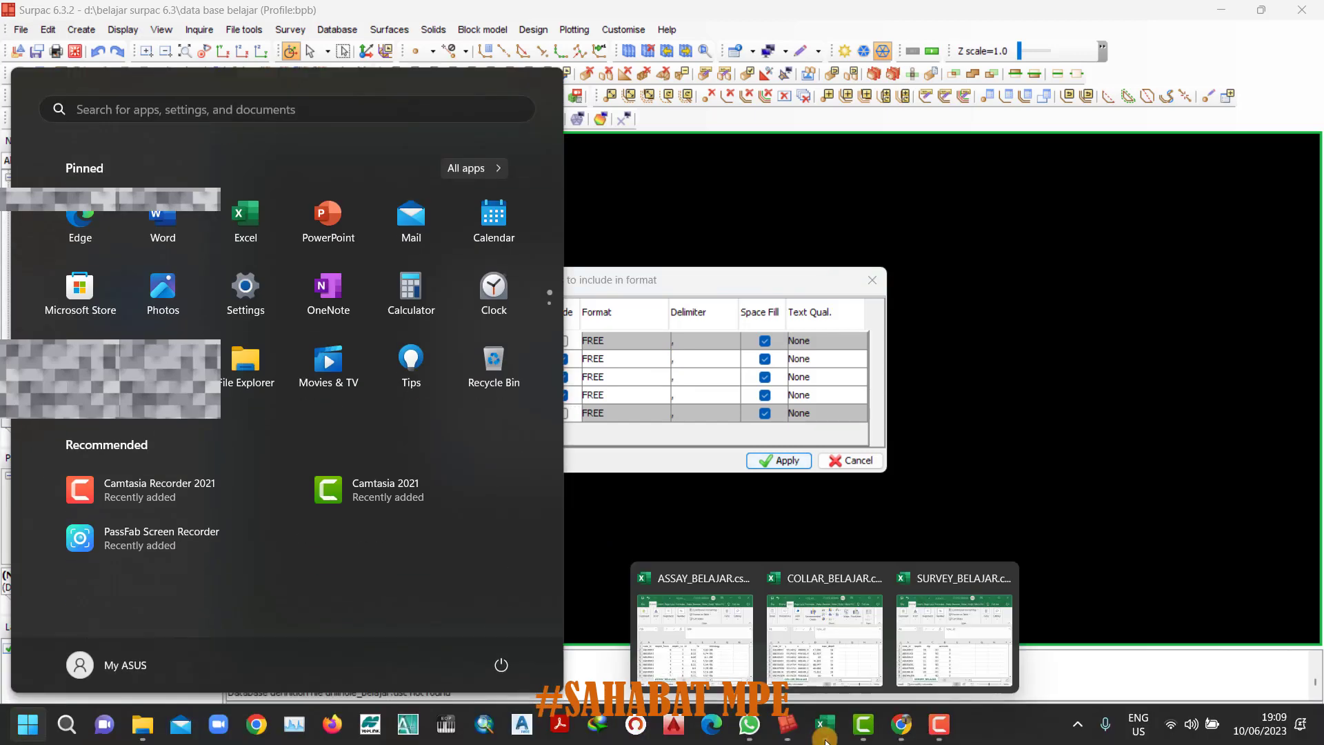
left_click(728, 661)
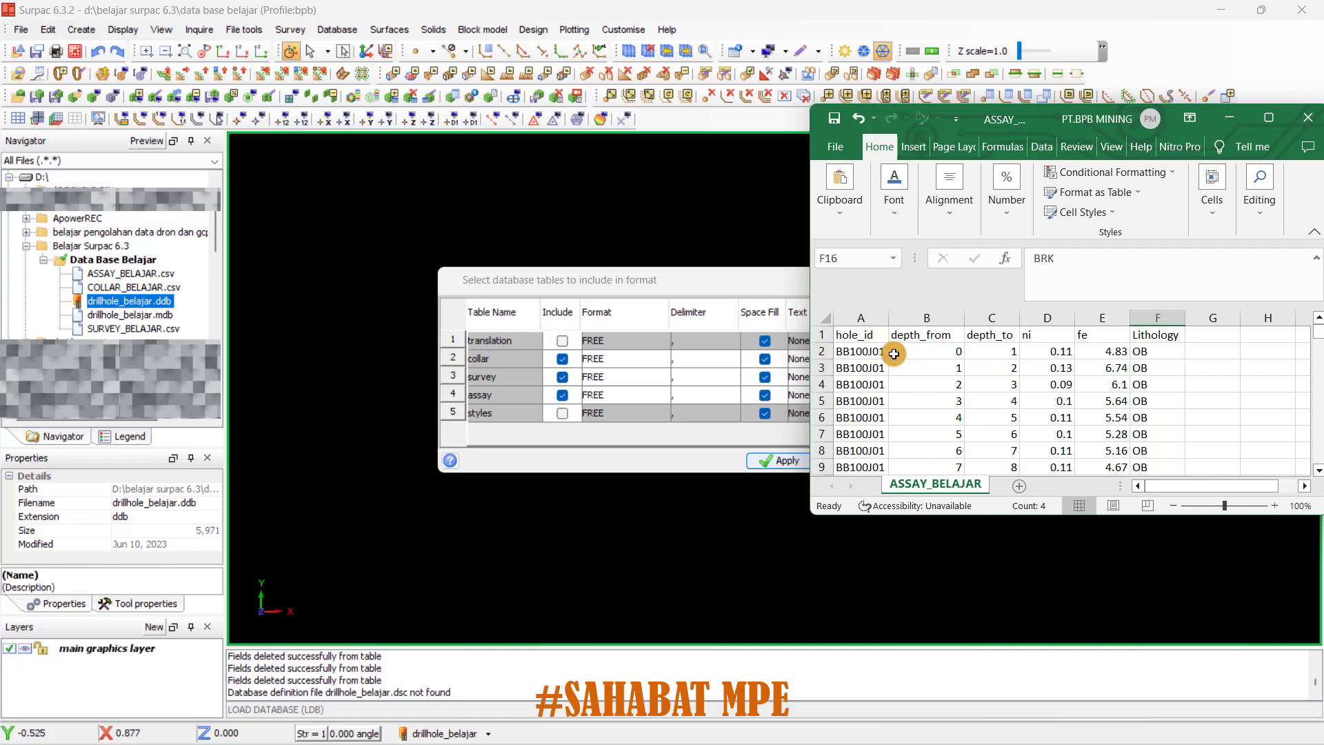
left_click(858, 353)
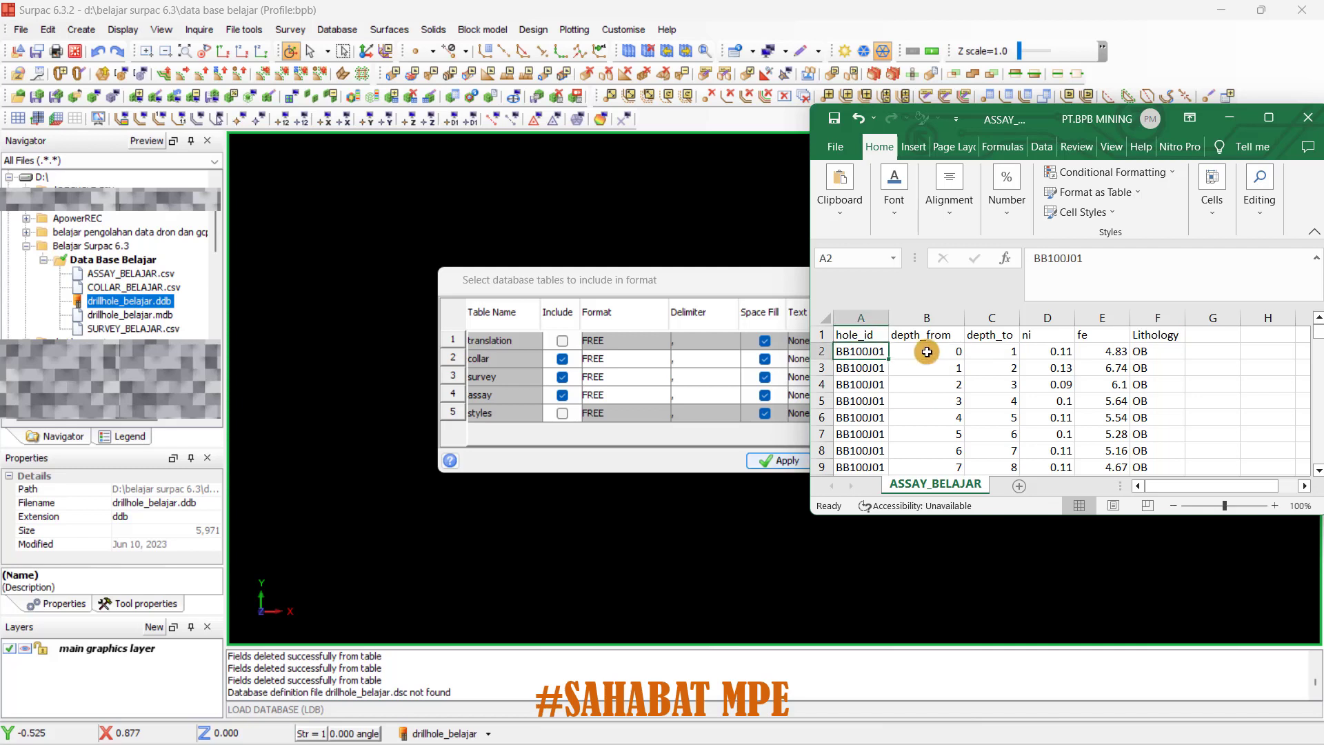
left_click(931, 352)
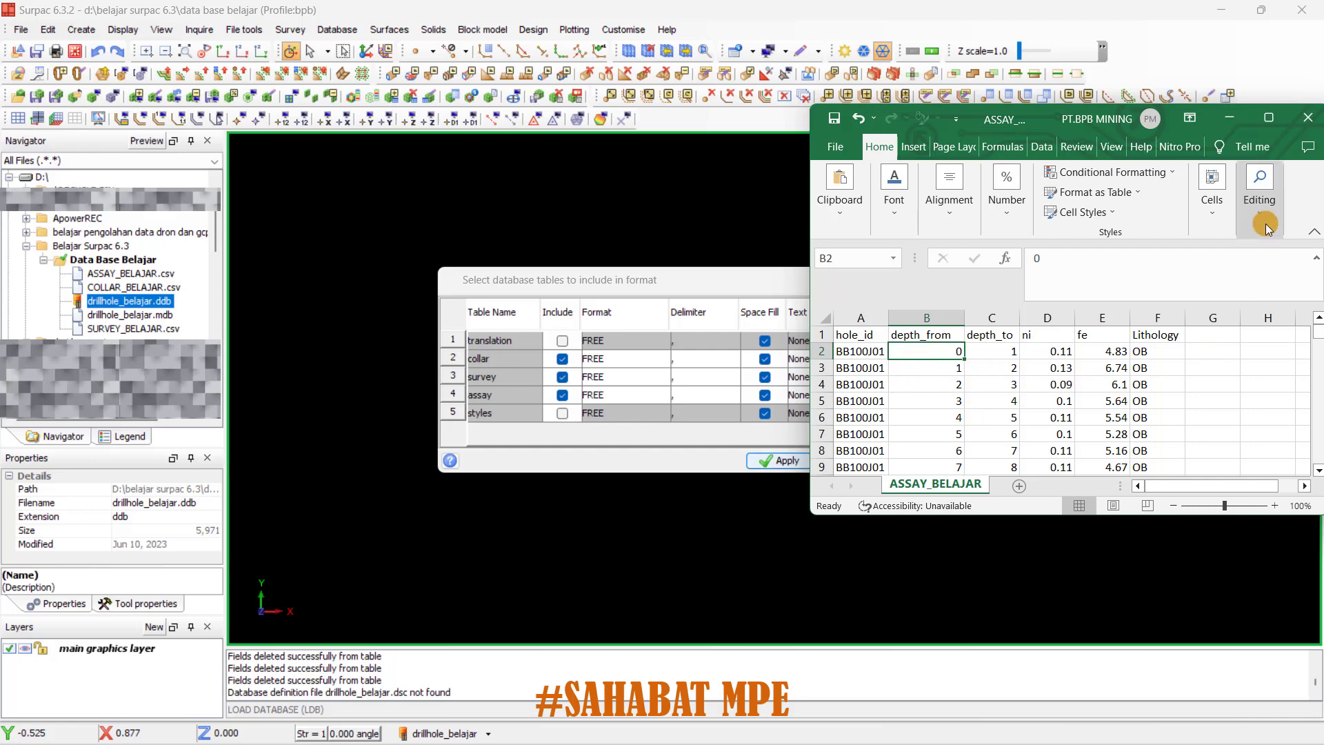
left_click(1229, 118)
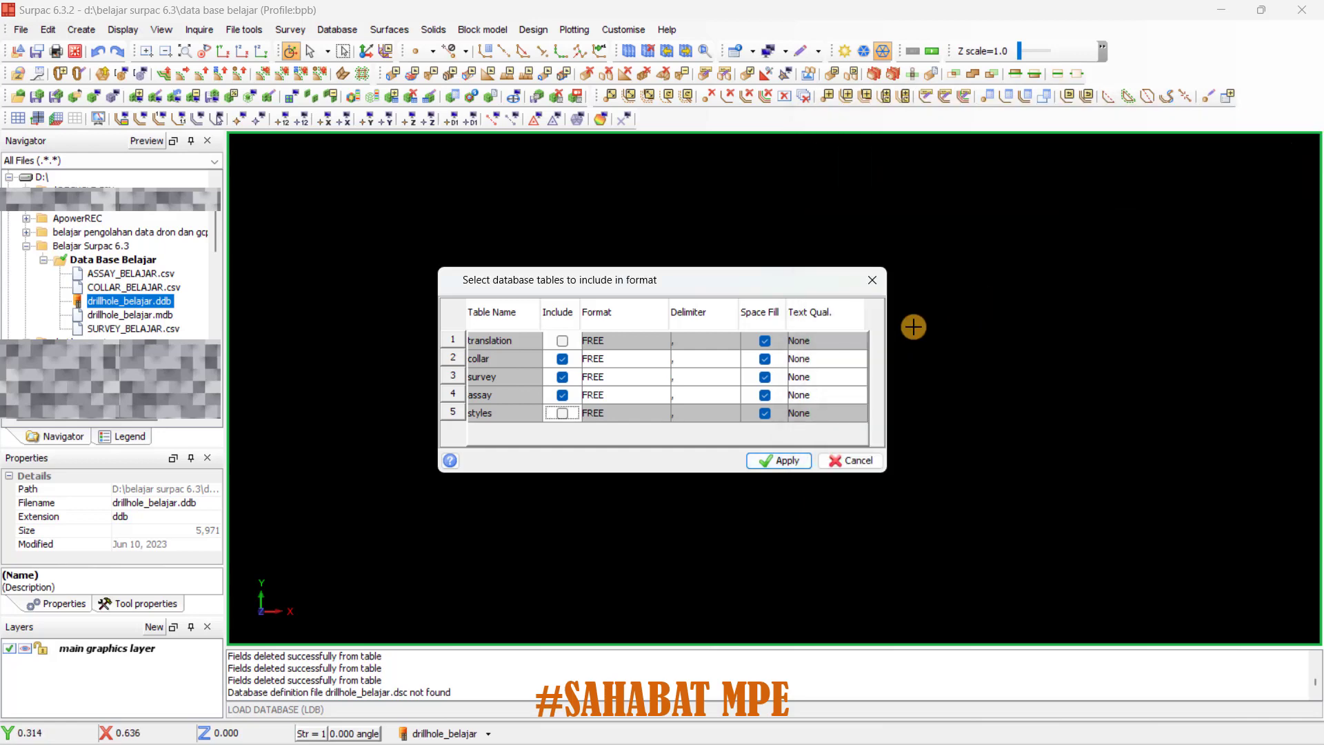
Set the delimiter to a semicolon for the collar, survey and assay tables and accept the table format.
left_click(689, 358)
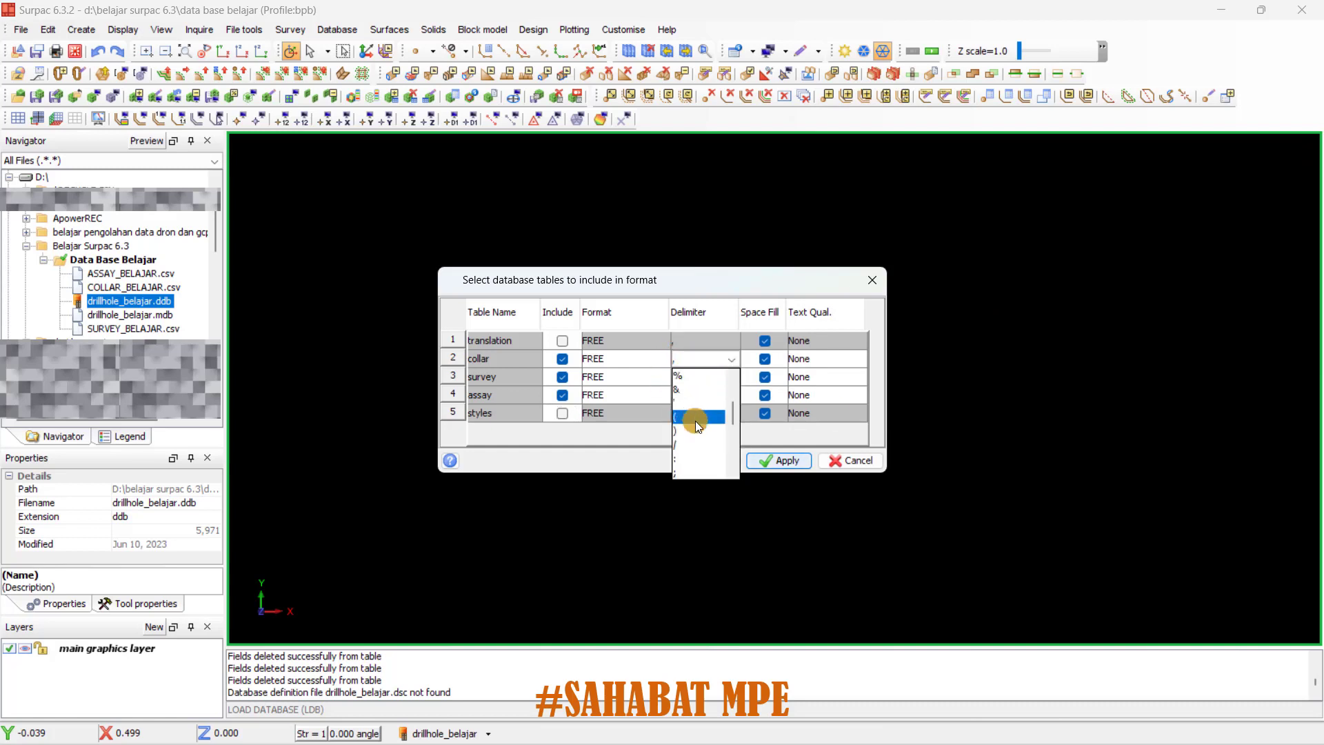
left_click(690, 473)
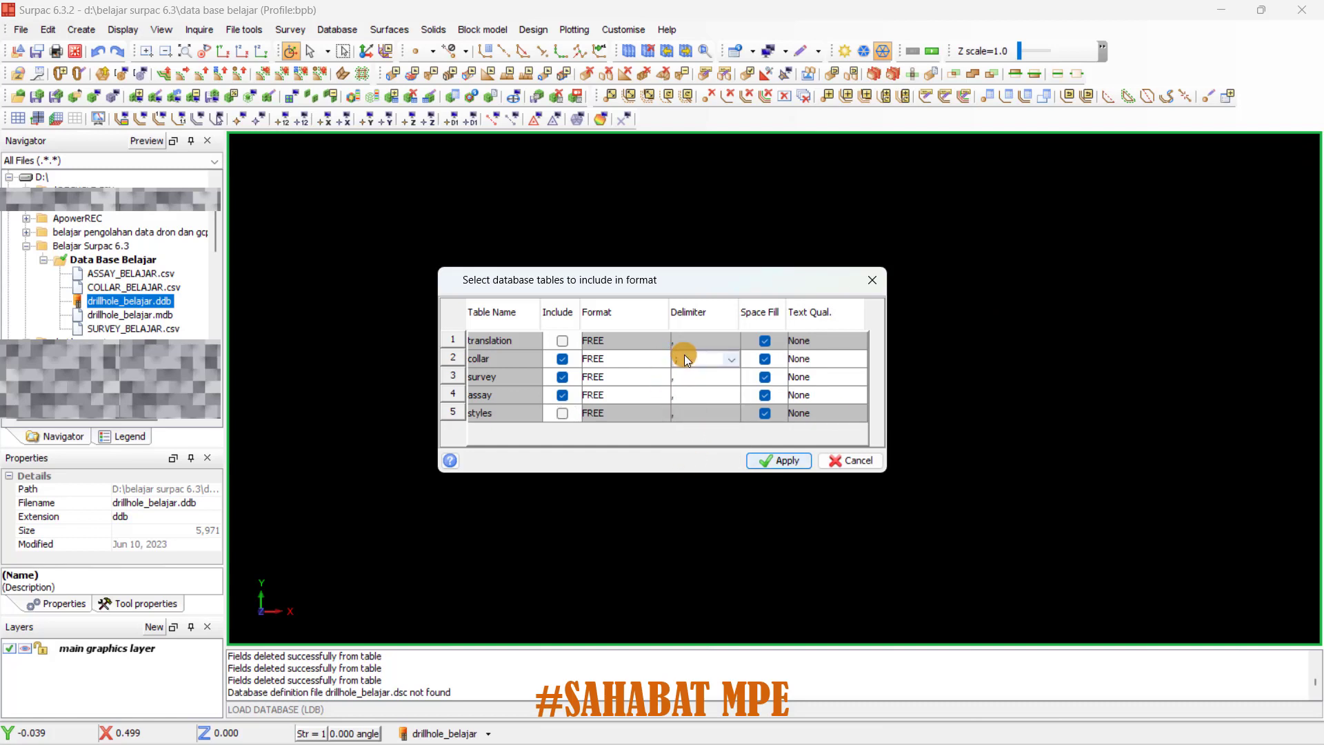
left_click(730, 378)
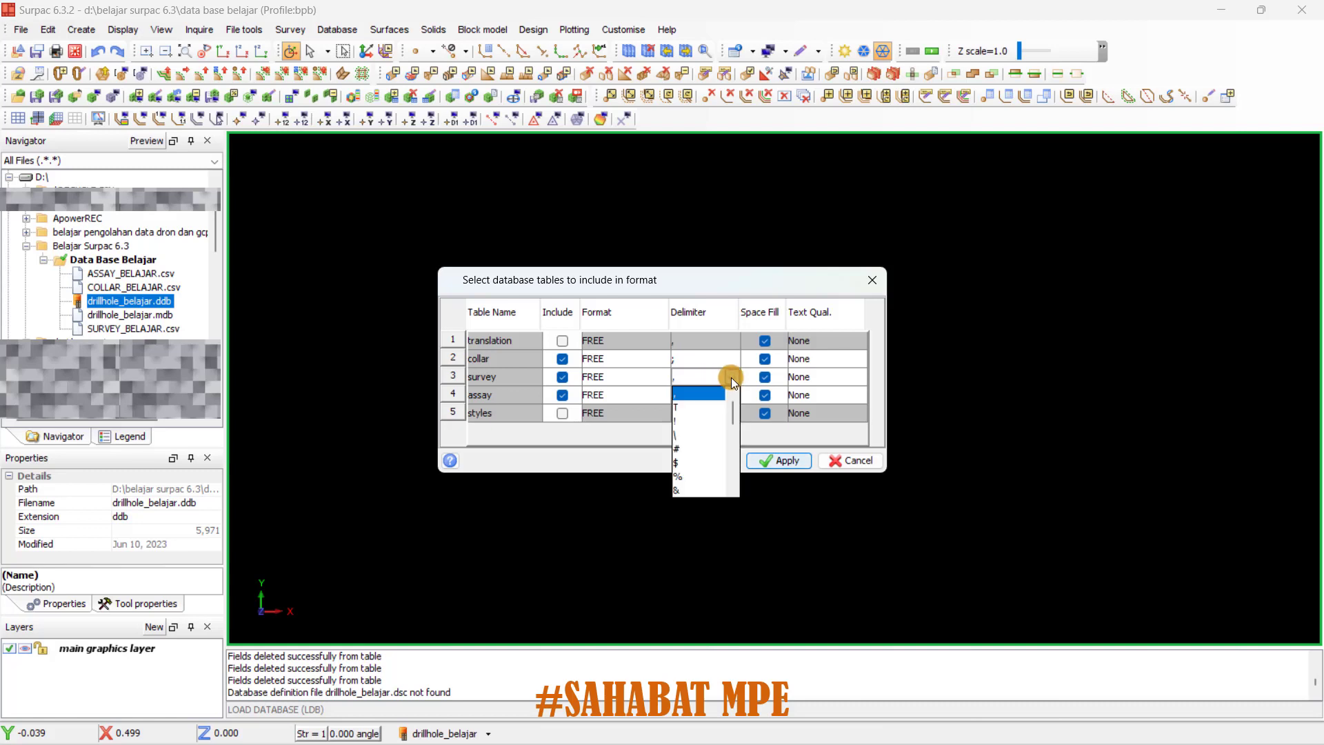
left_click(698, 491)
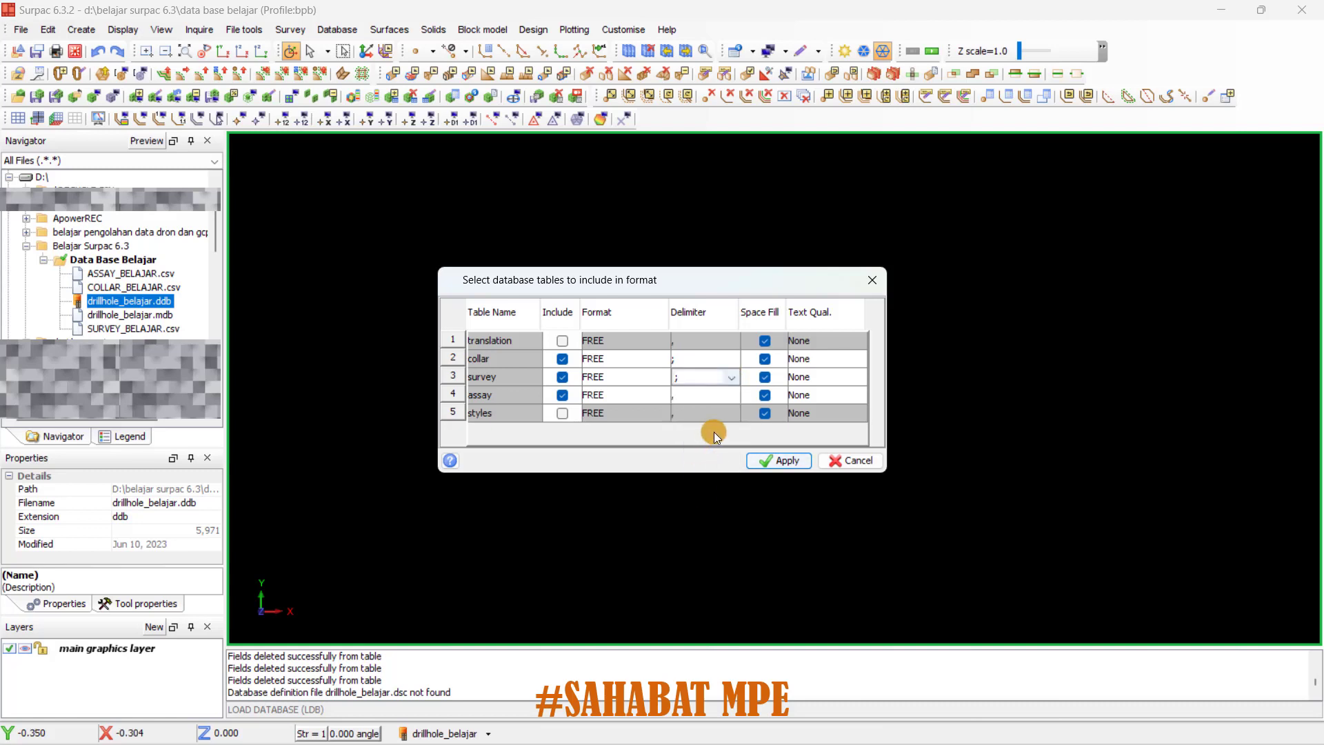
left_click(723, 396)
left_click(732, 395)
scroll(700, 483, "down", 5)
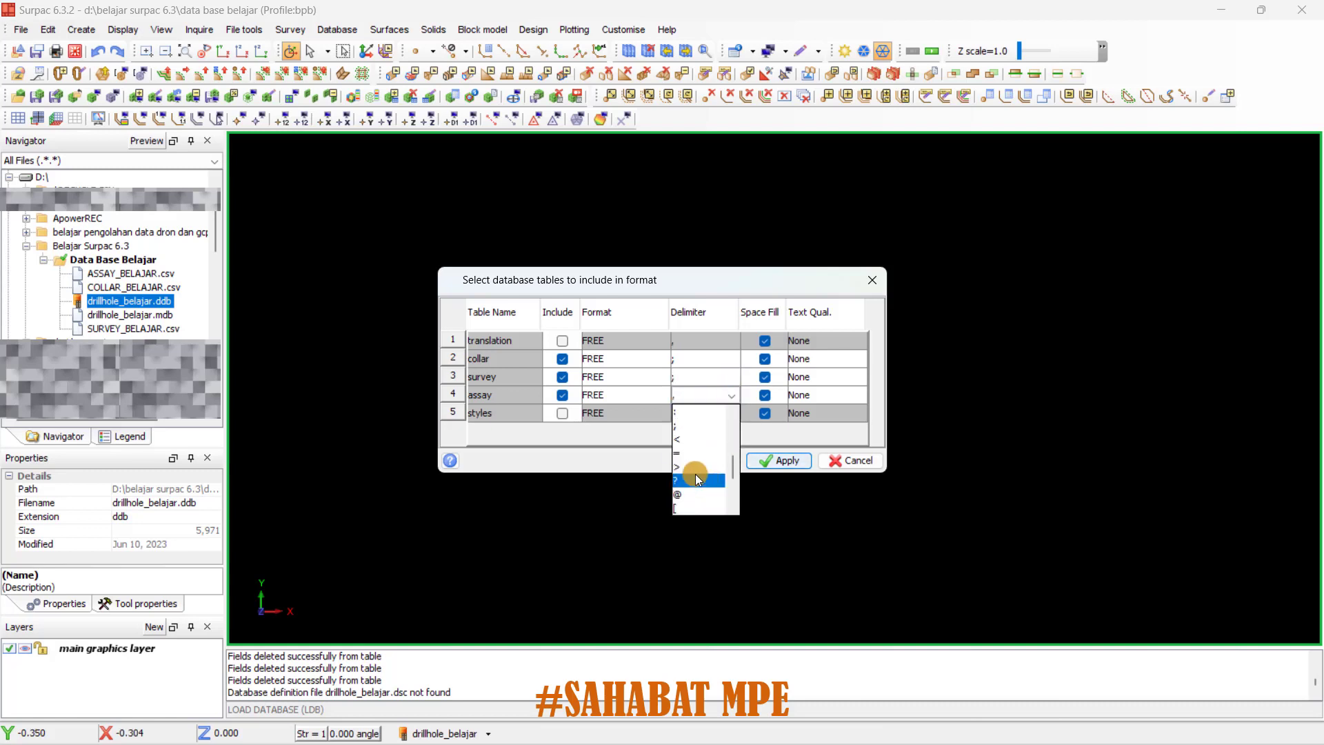
left_click(689, 425)
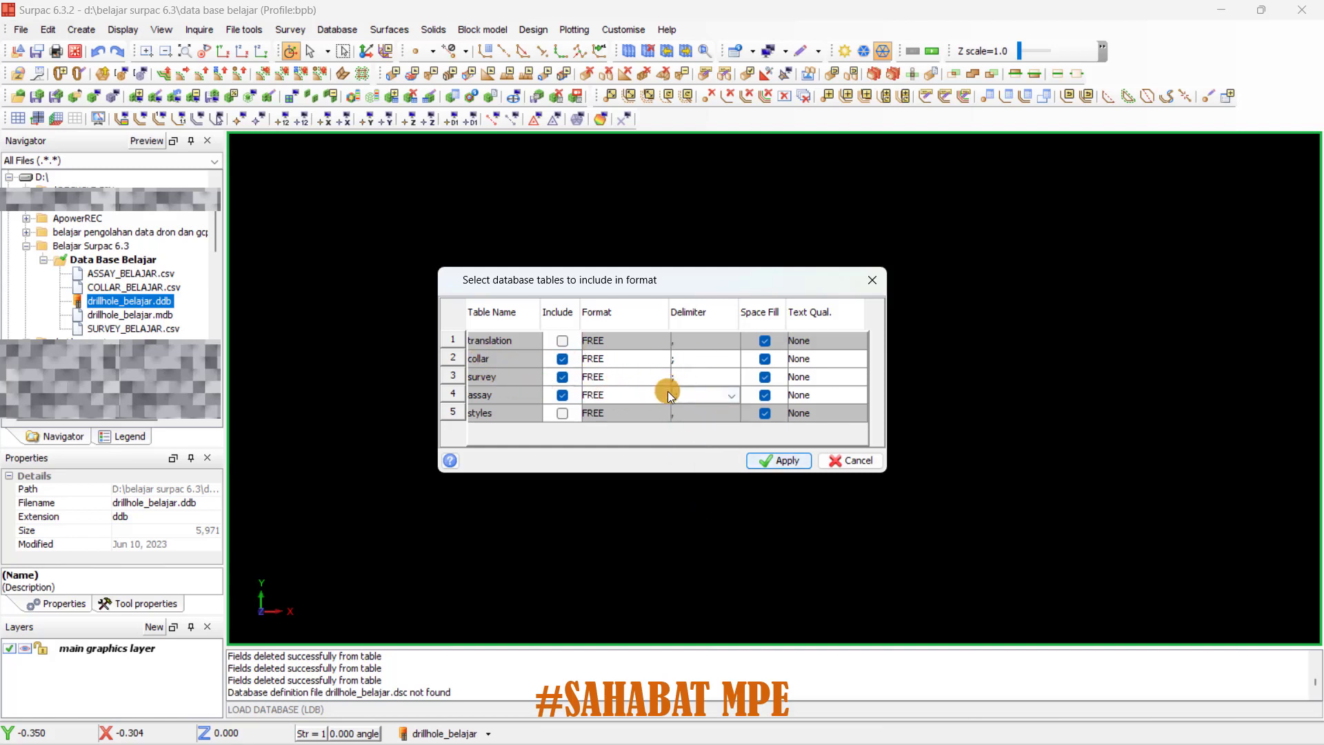
left_click(771, 461)
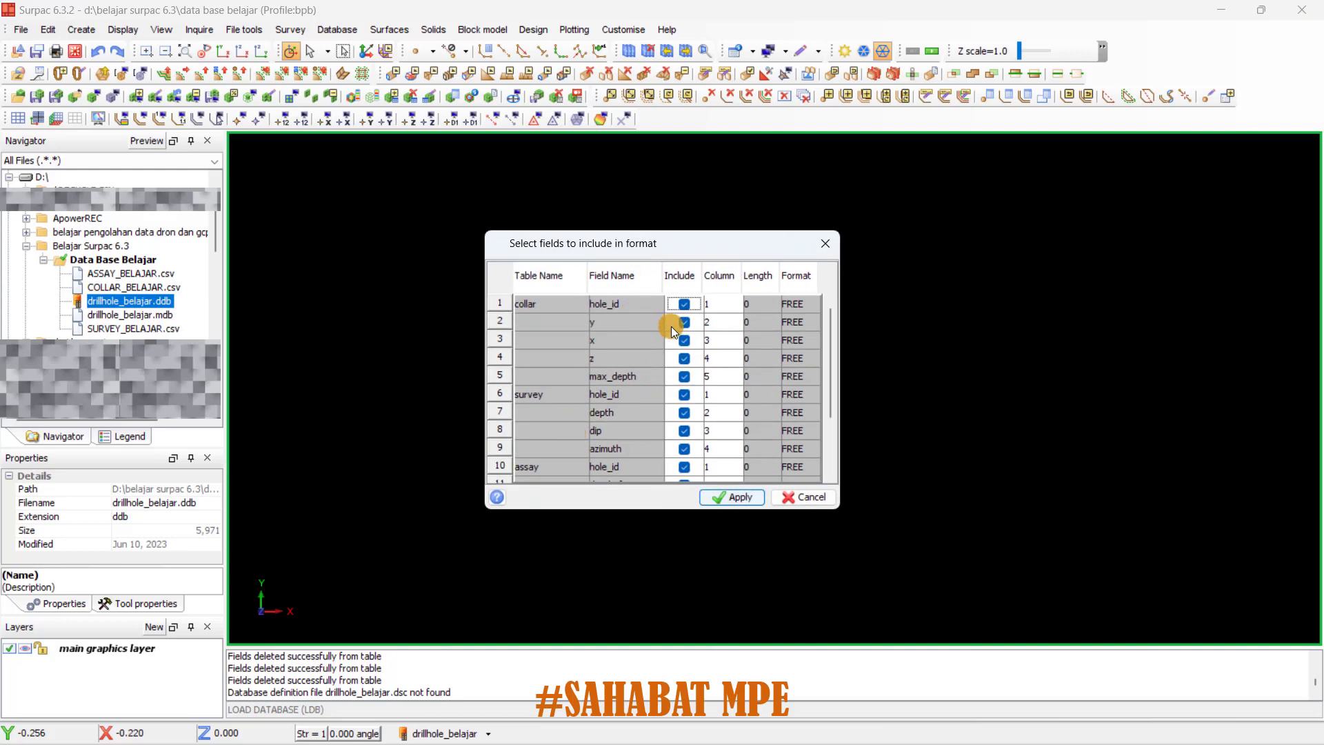
Compare the collar field order in the format with the column headings of COLLAR_BELAJAR.csv in Excel, and return to Surpac.
scroll(688, 332, "down", 2)
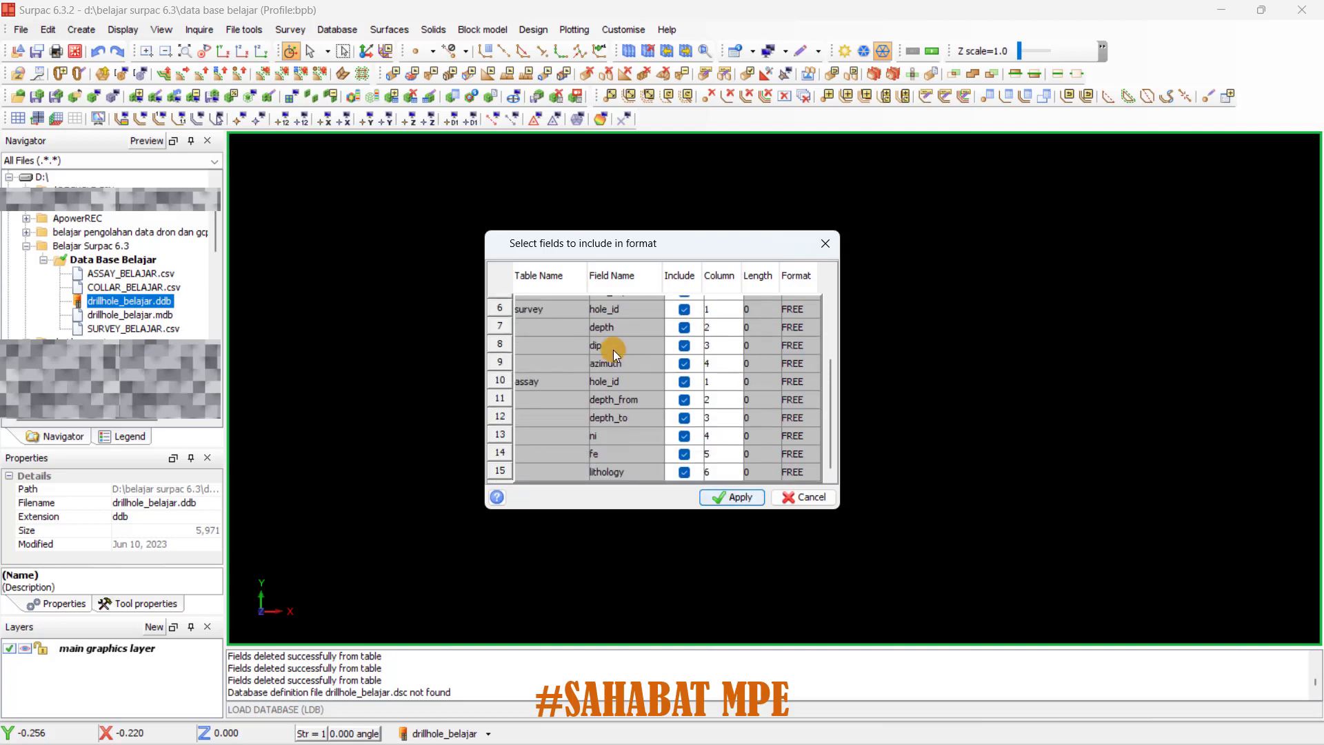
scroll(598, 324, "up", 1)
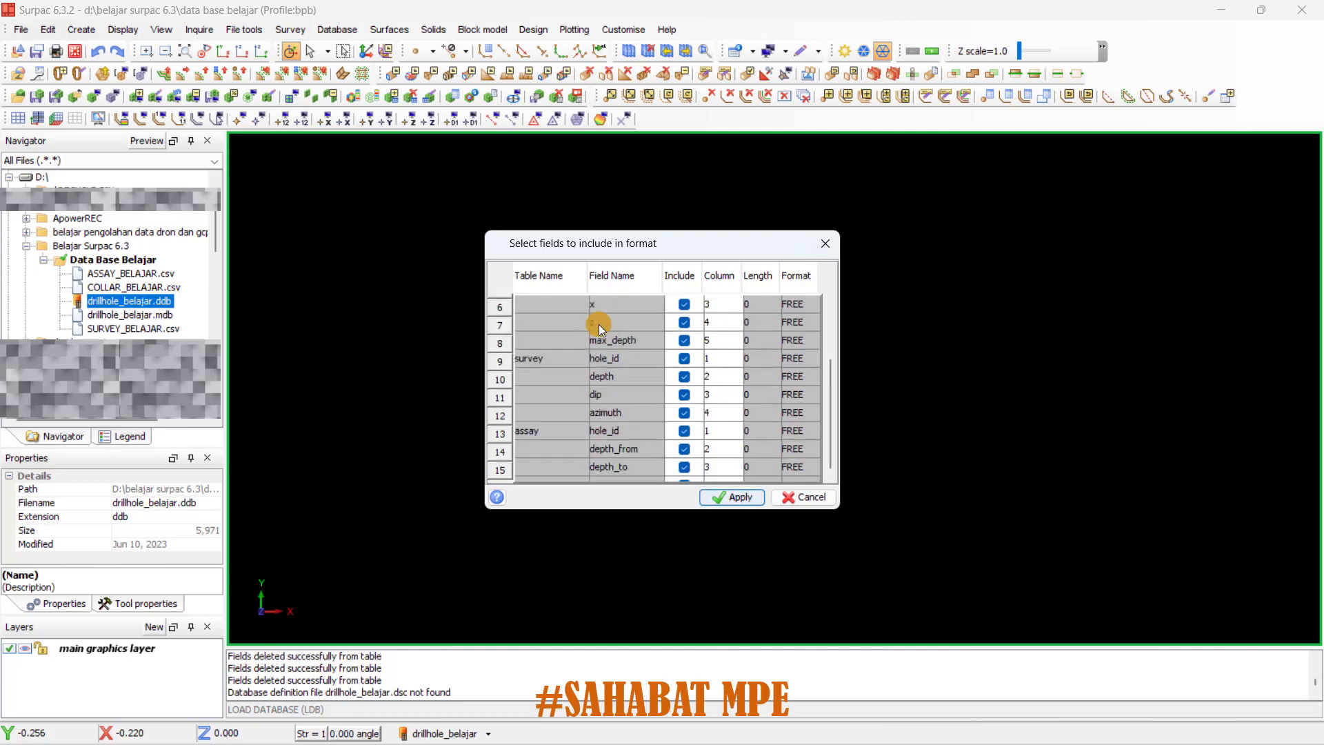
scroll(627, 375, "up", 1)
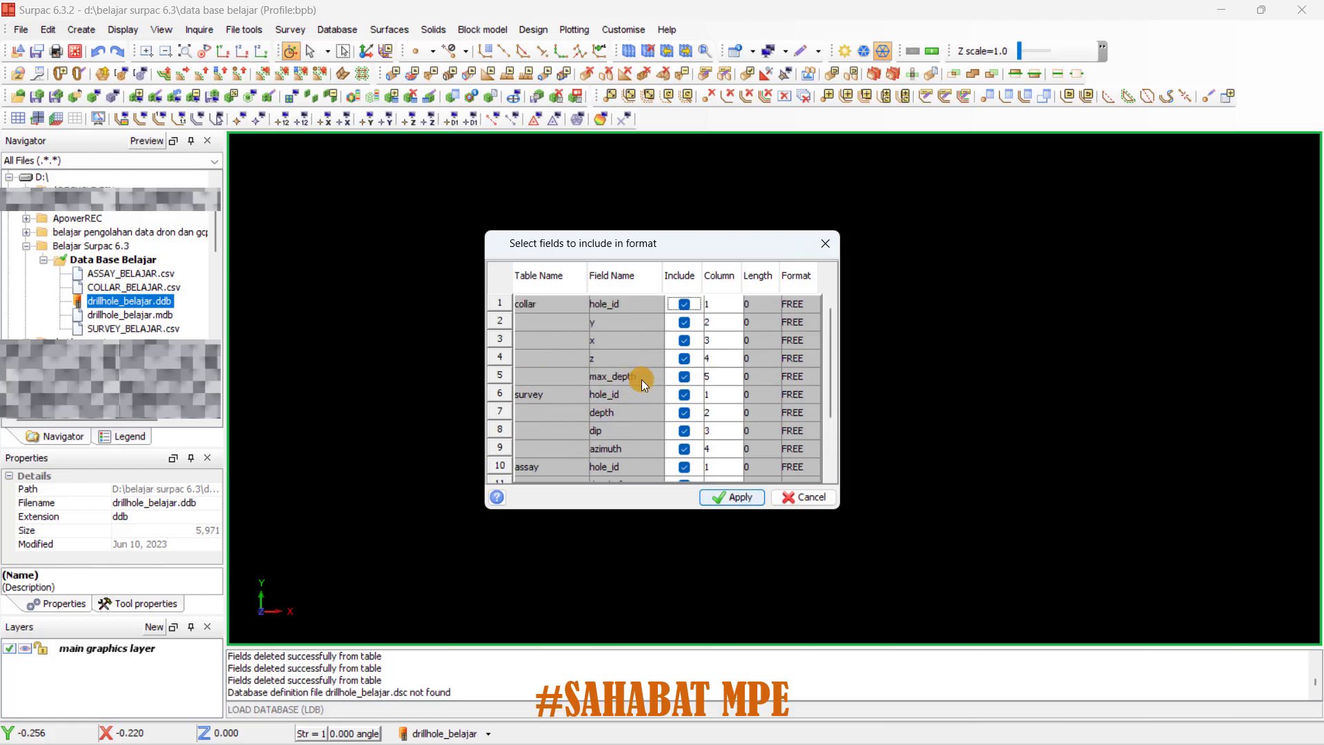
key("super")
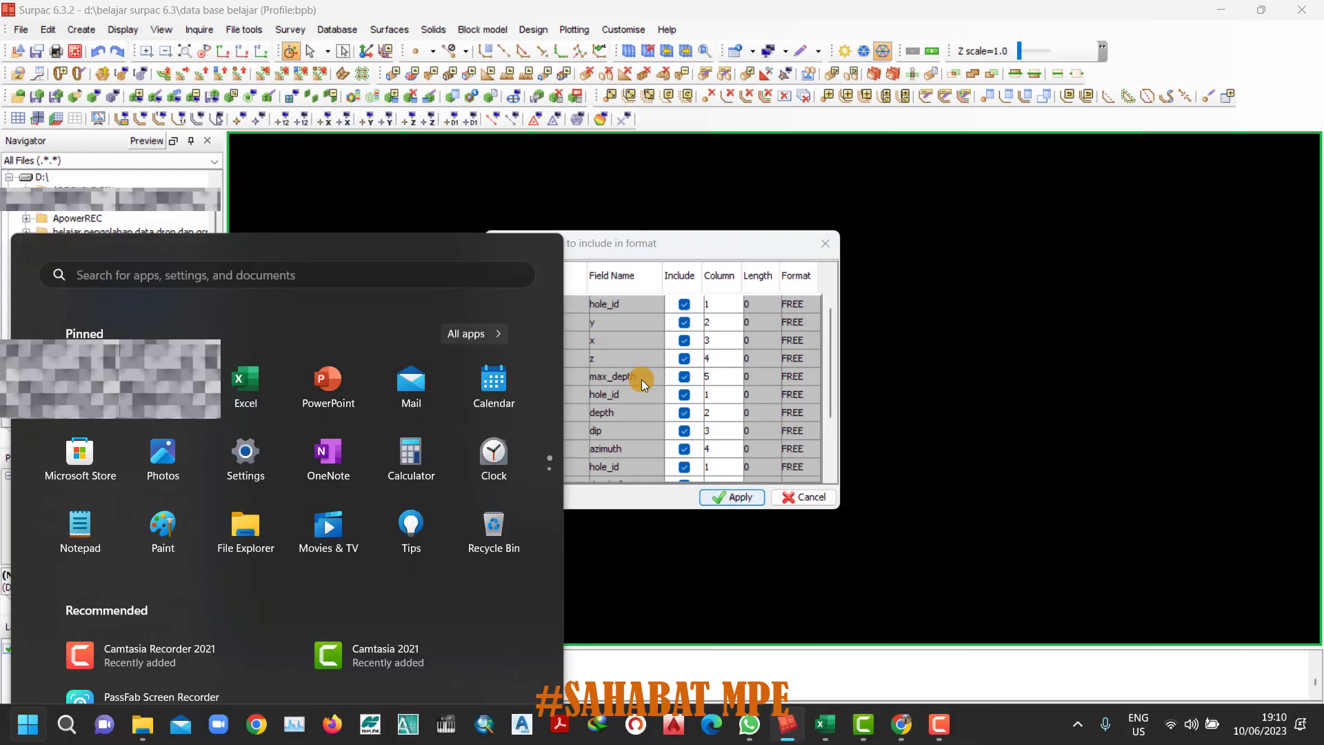
mouse_move(825, 728)
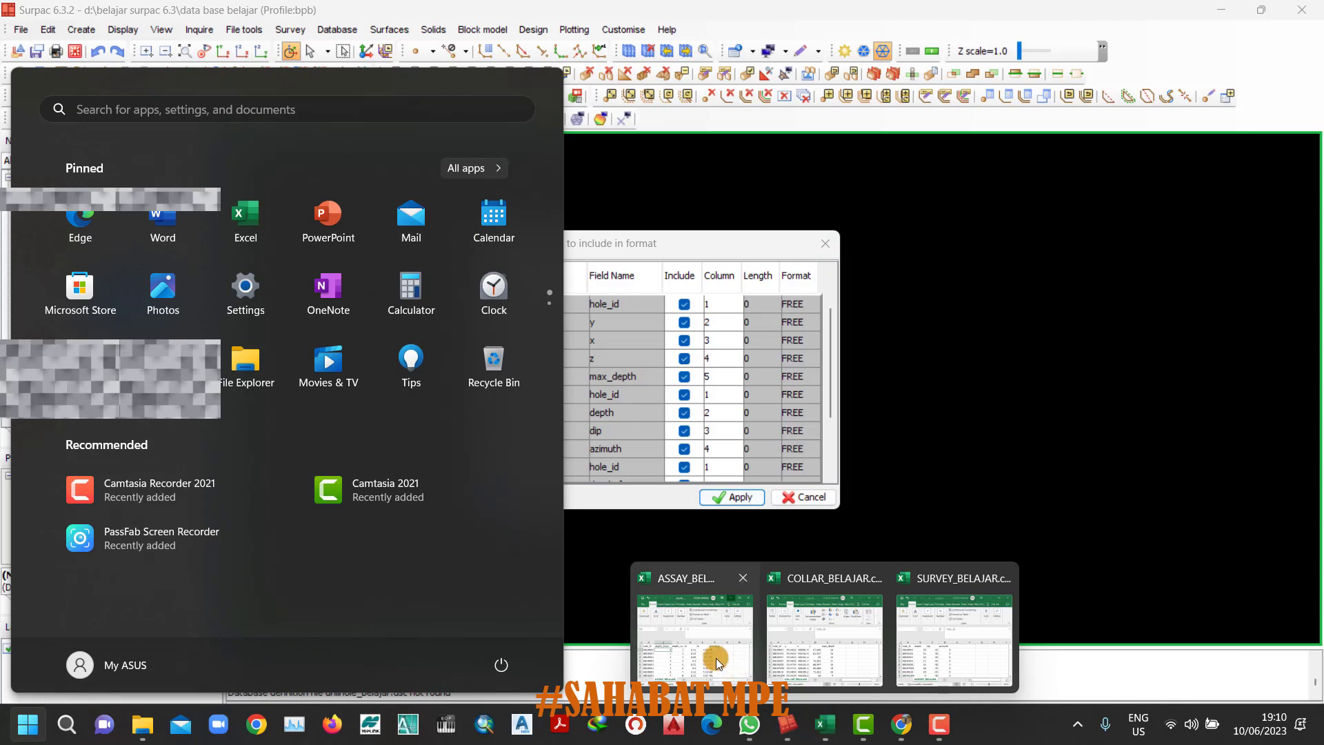
left_click(846, 621)
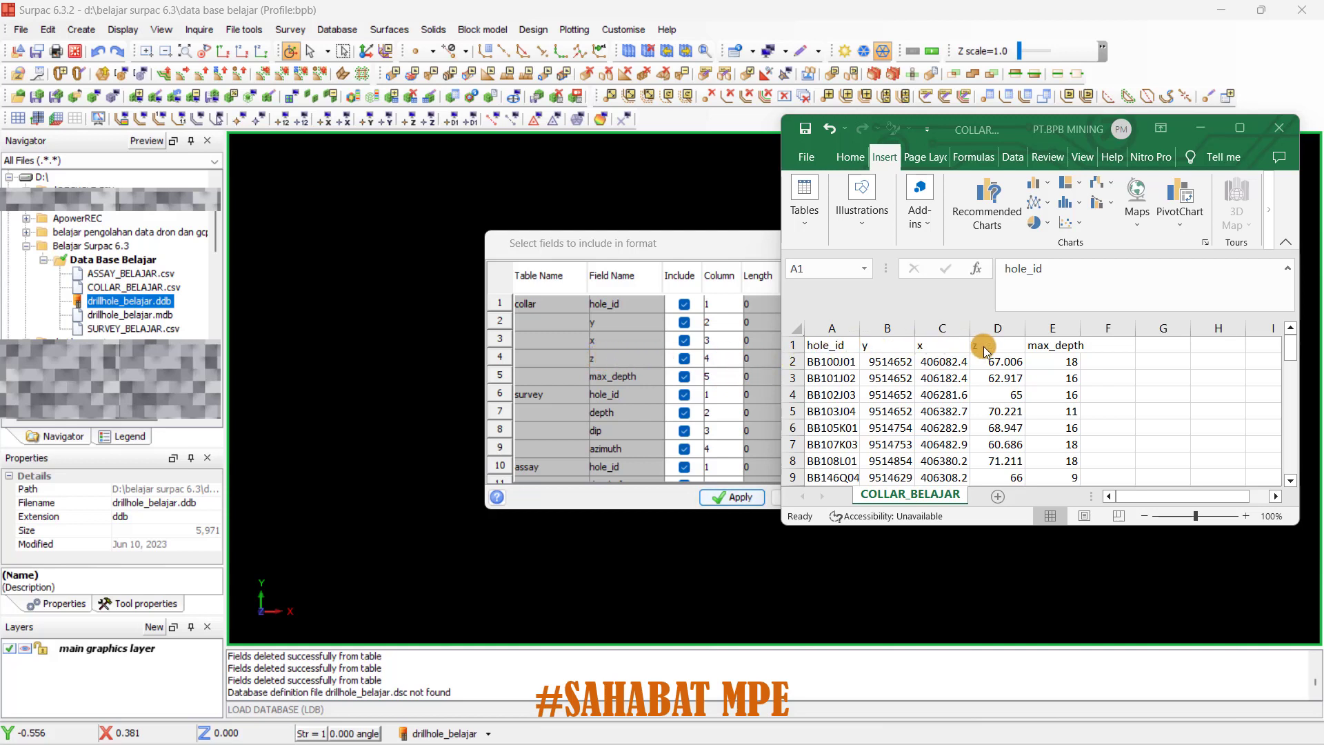
left_click(1062, 343)
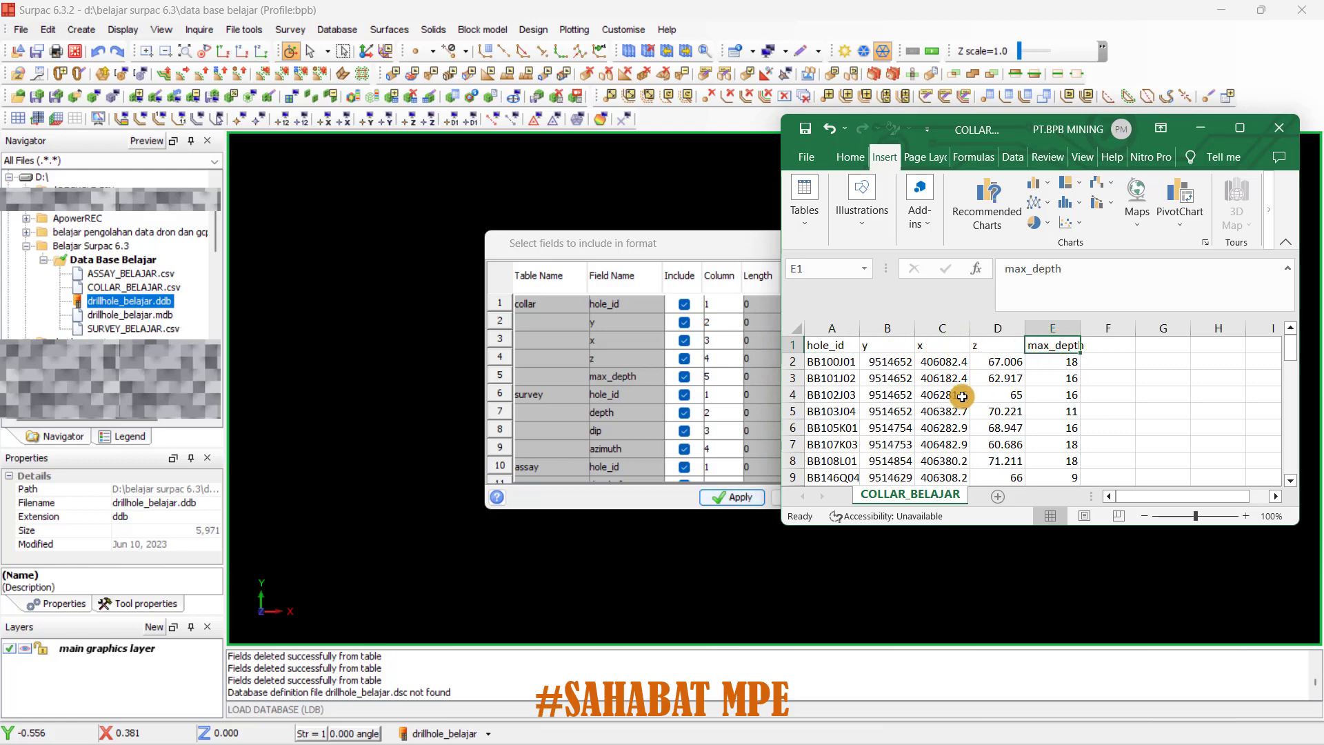
left_click(1196, 131)
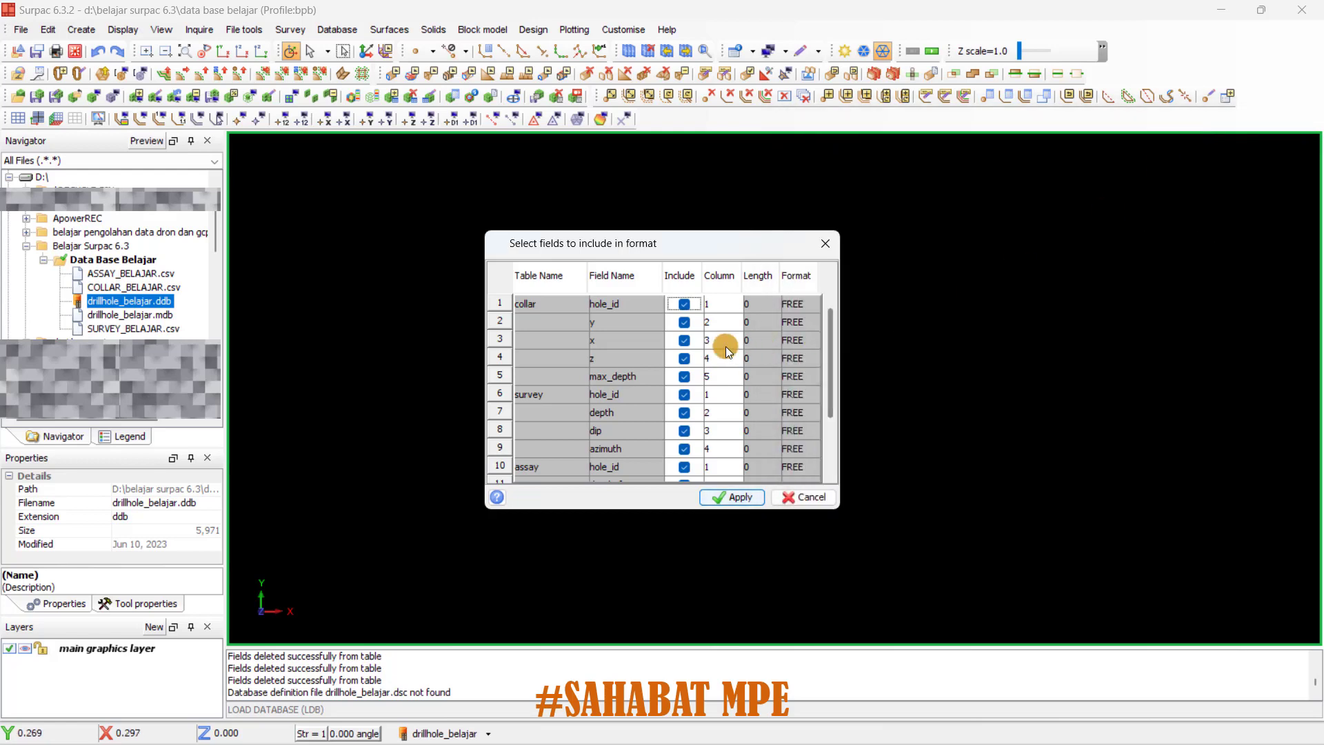
Review the survey and assay fields and accept the format with every field included in its preset column order.
scroll(659, 348, "down", 2)
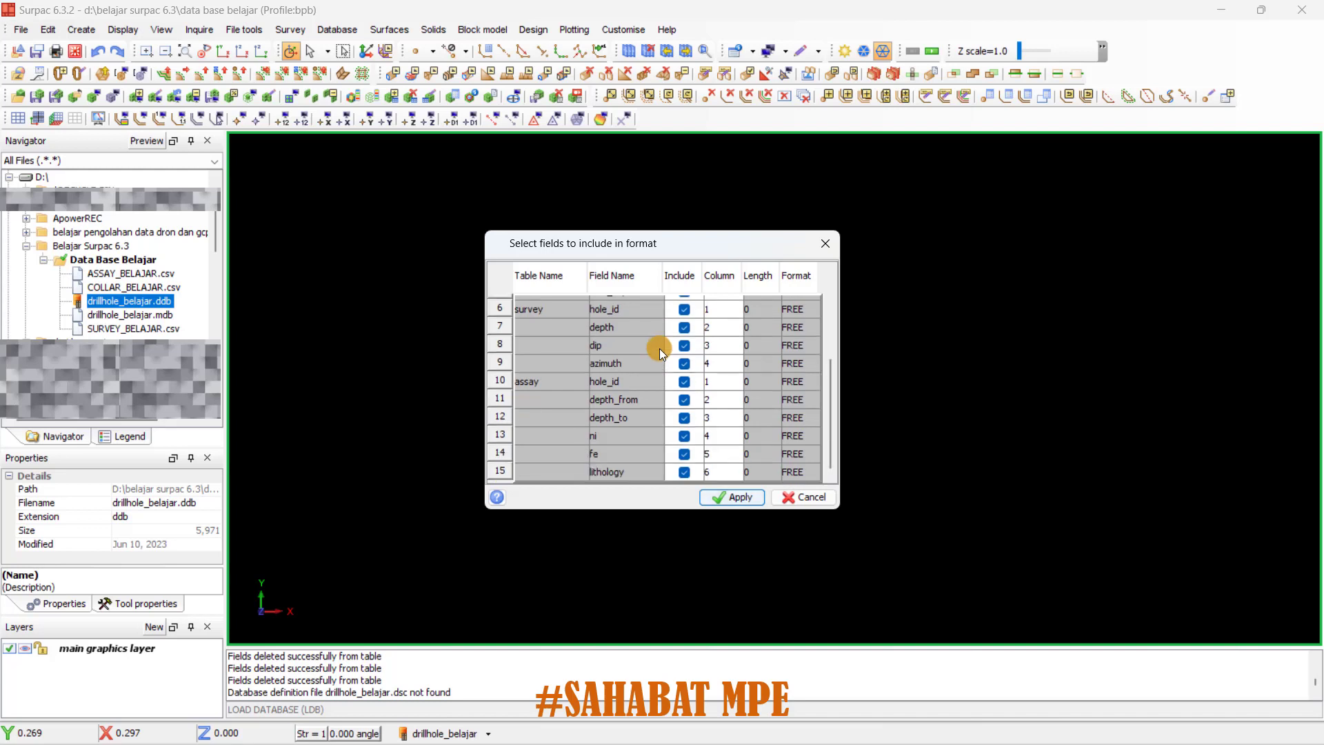
scroll(621, 345, "up", 1)
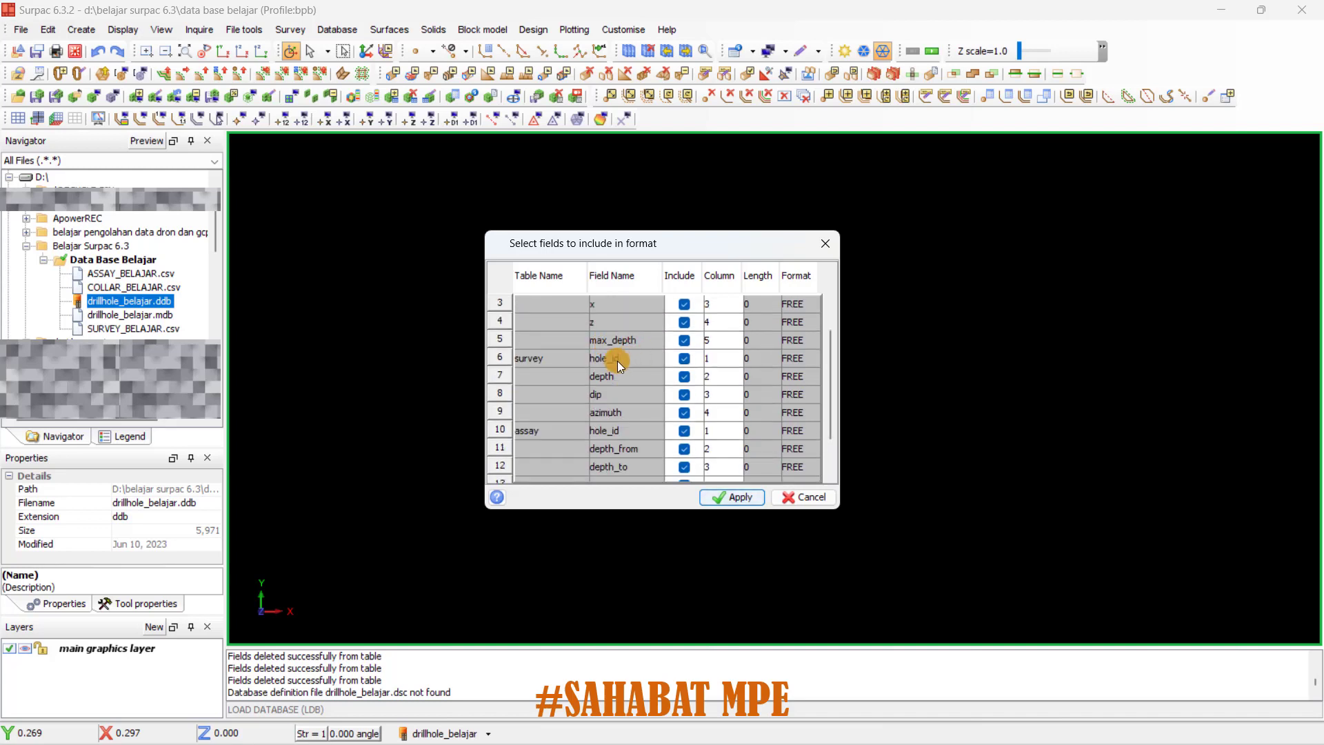
scroll(641, 419, "down", 1)
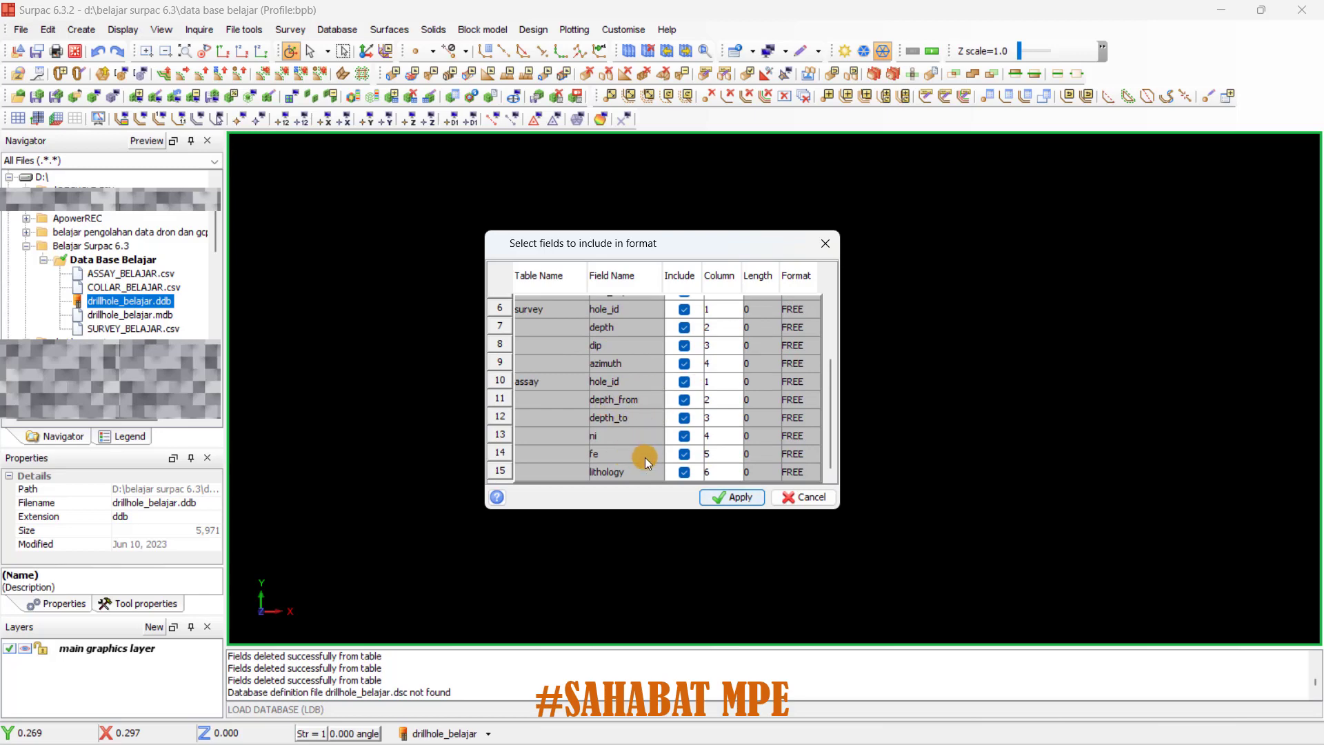
left_click(729, 497)
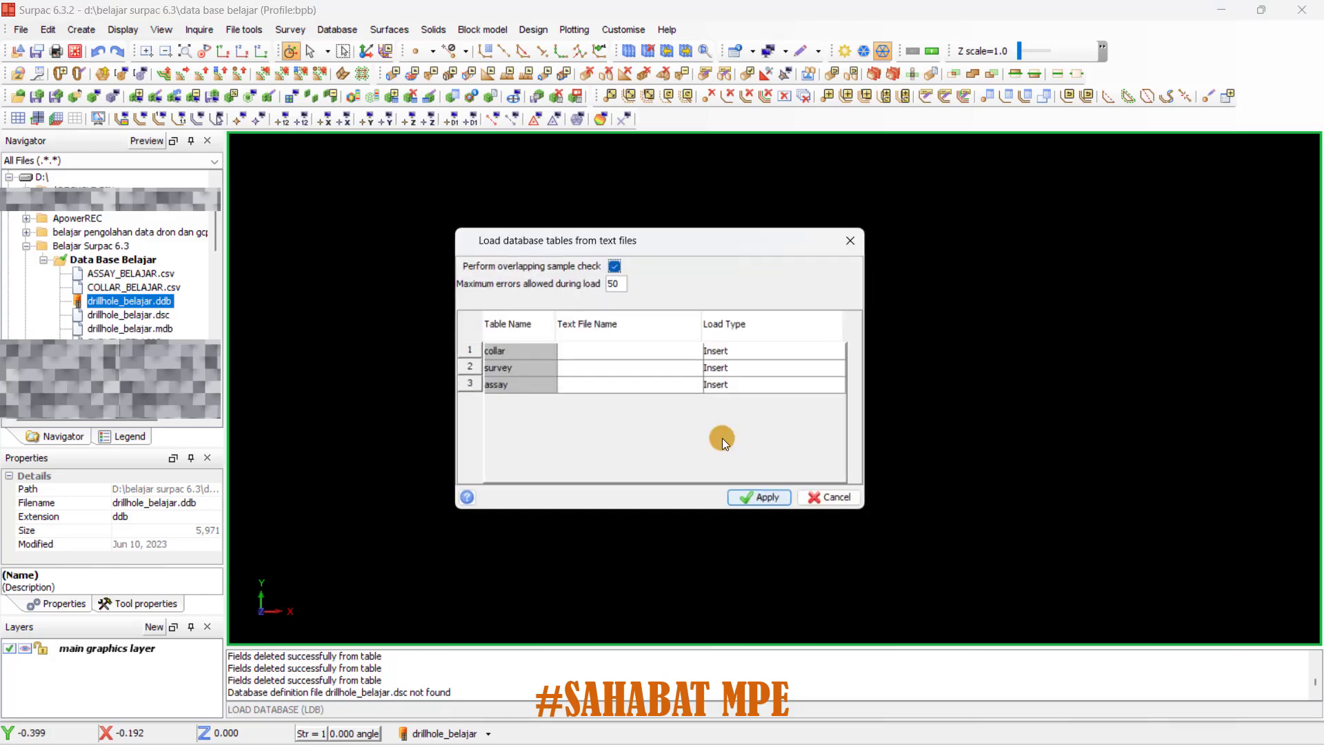
Assign COLLAR_BELAJAR.csv as the text file for the collar table.
left_click(686, 351)
left_click(693, 353)
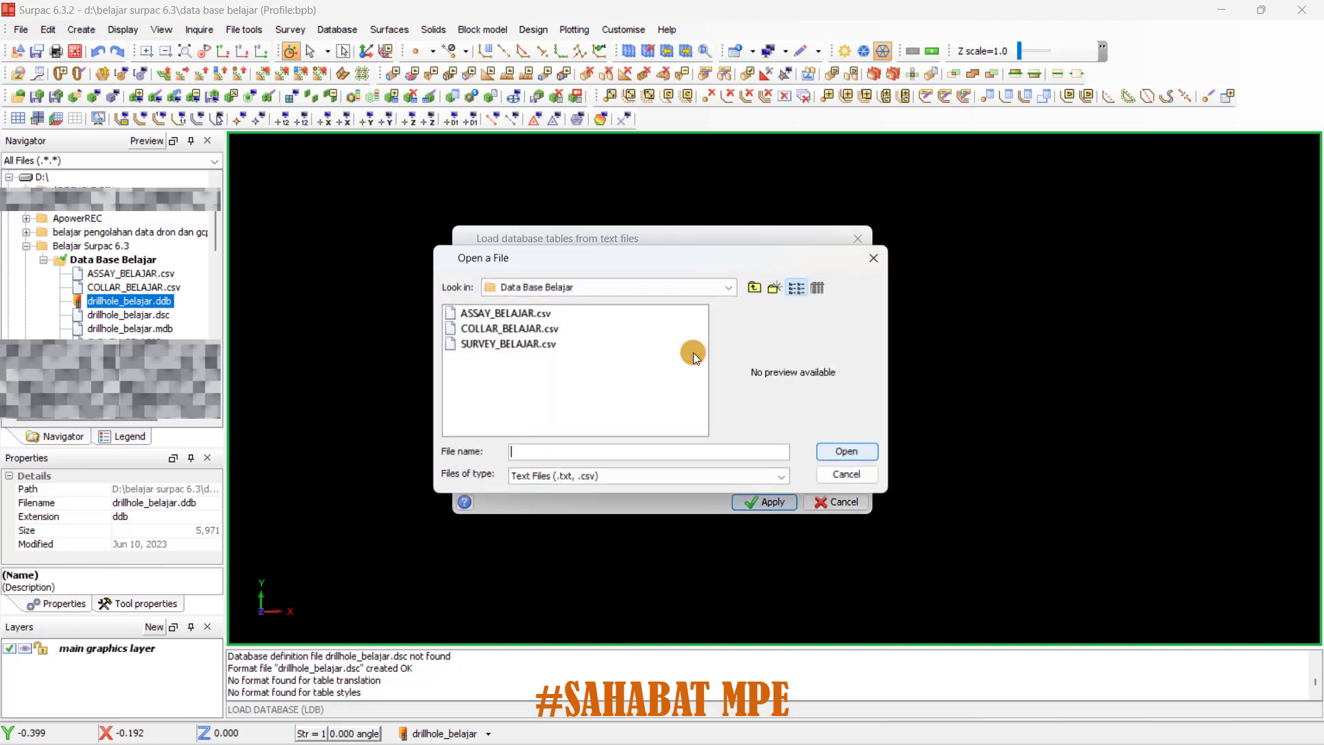
left_click(491, 319)
left_click(500, 328)
left_click(848, 453)
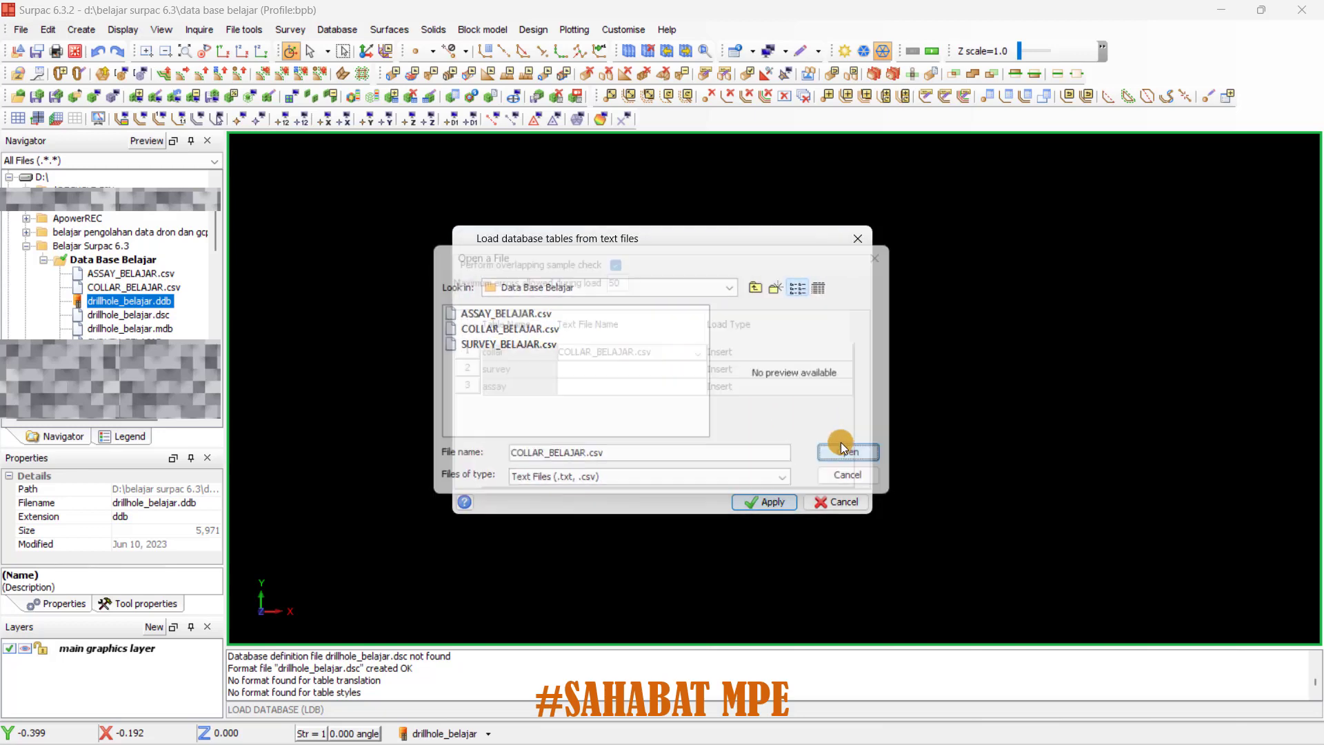
Assign SURVEY_BELAJAR.csv as the text file for the survey table.
left_click(662, 369)
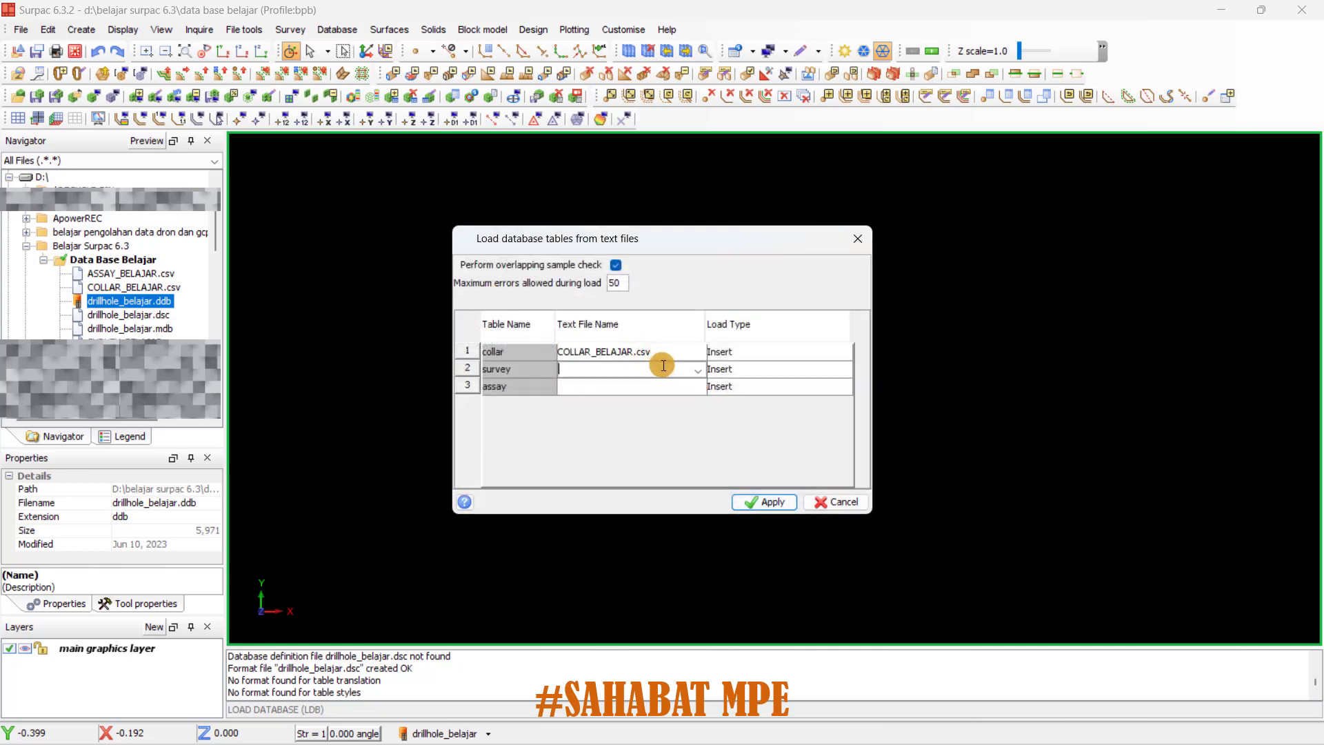
left_click(700, 371)
left_click(494, 313)
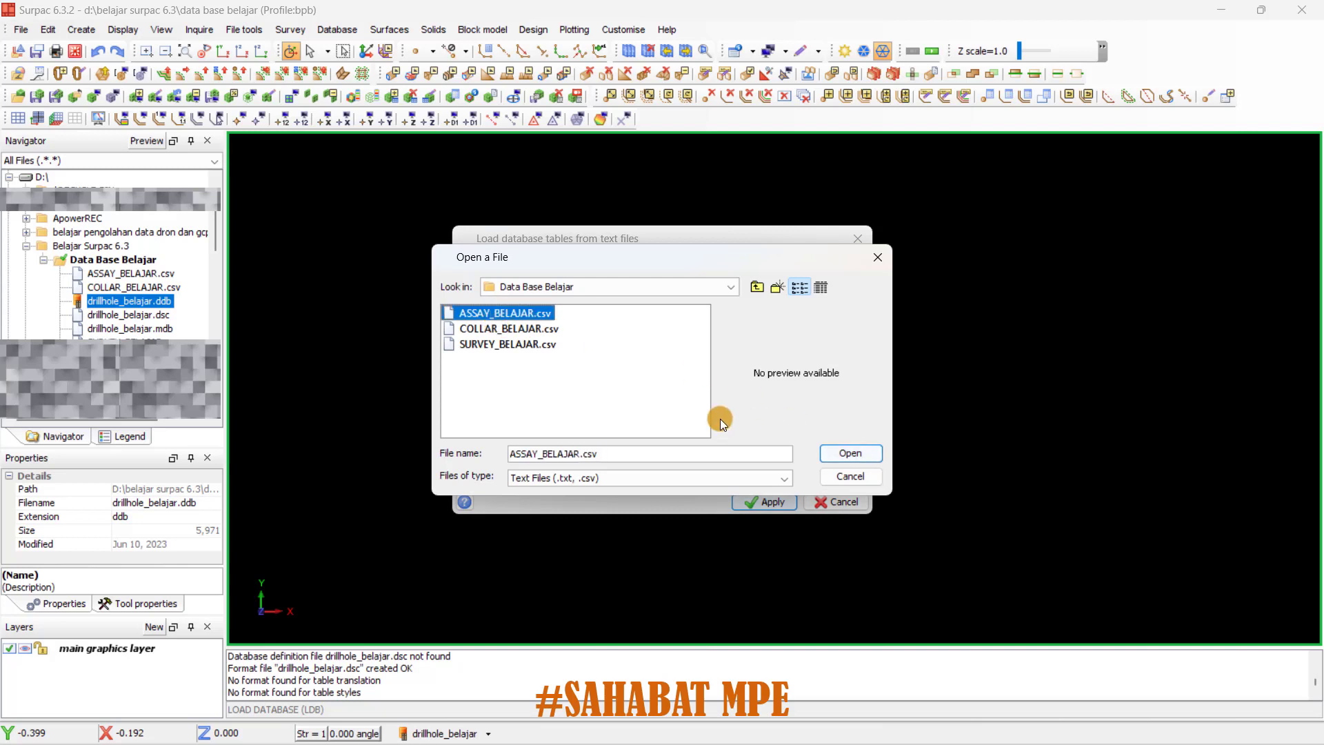
left_click(518, 343)
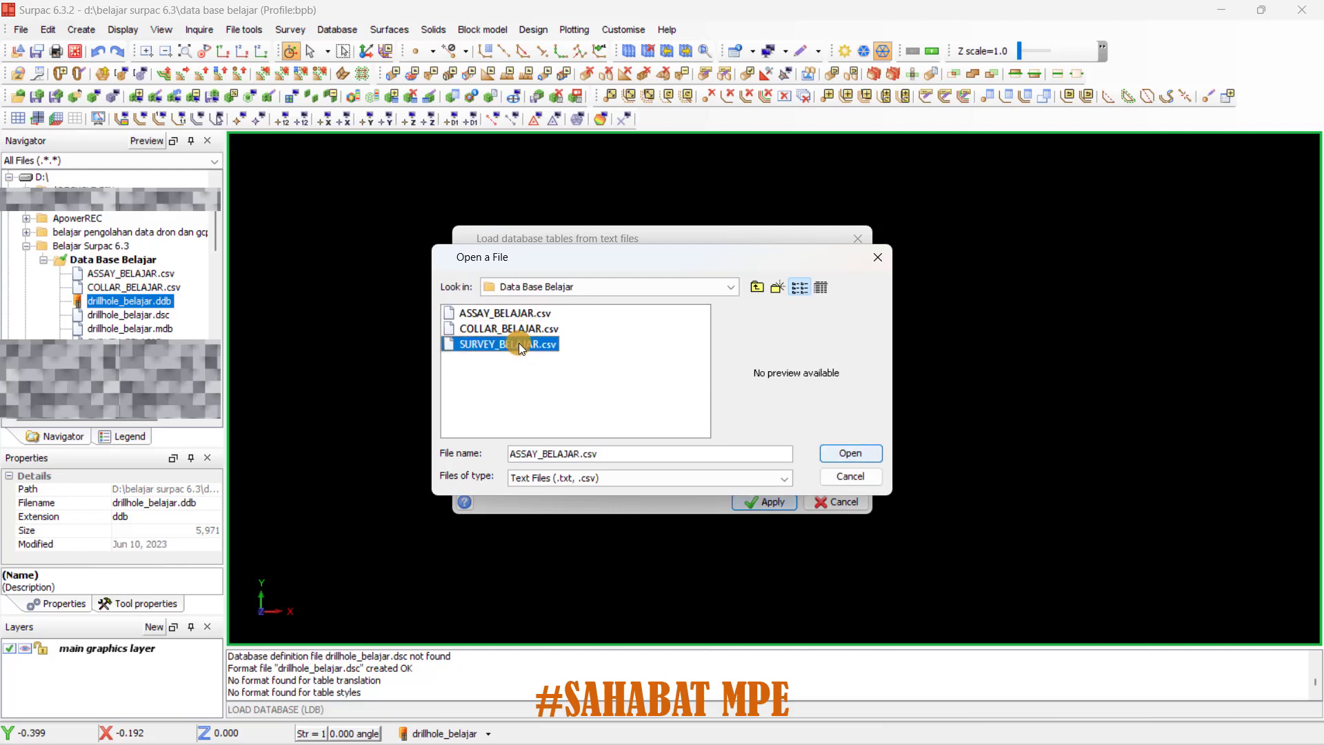
left_click(855, 455)
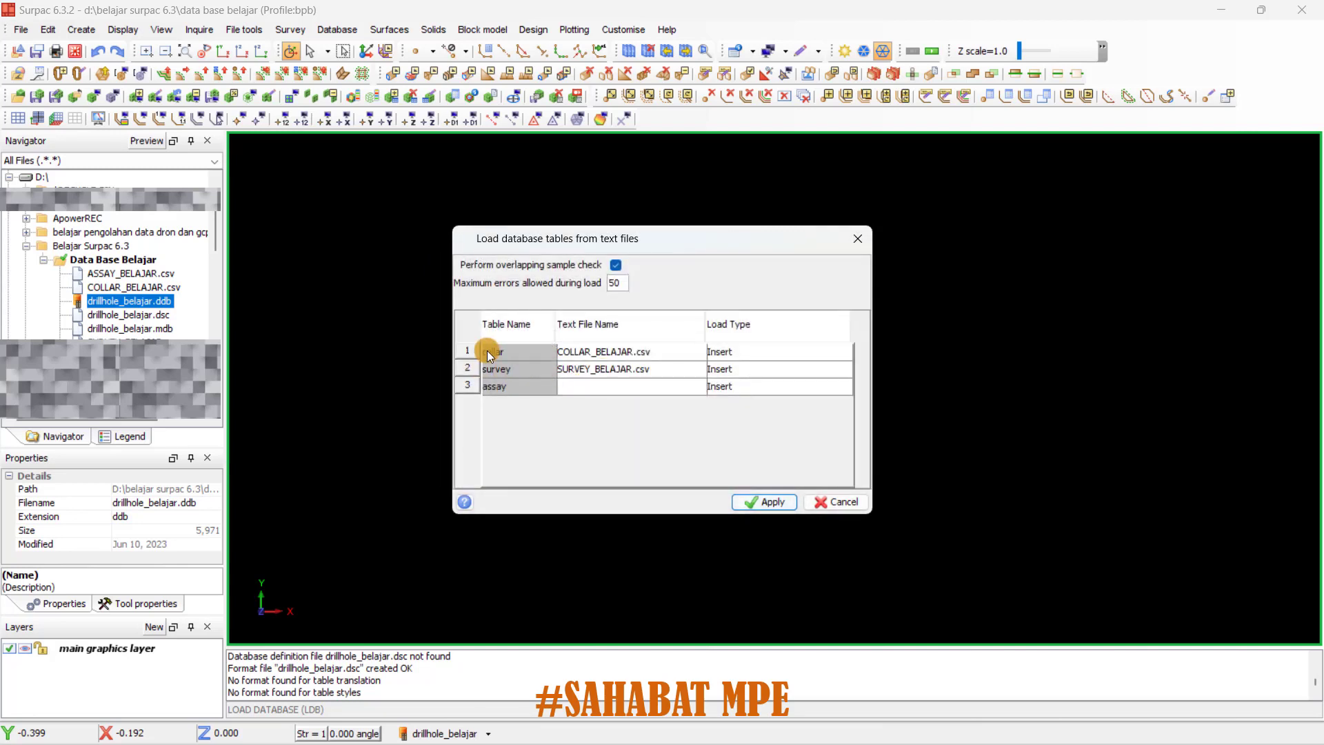
Assign ASSAY_BELAJAR.csv to the assay table and load all three tables with the Insert load type.
left_click(594, 387)
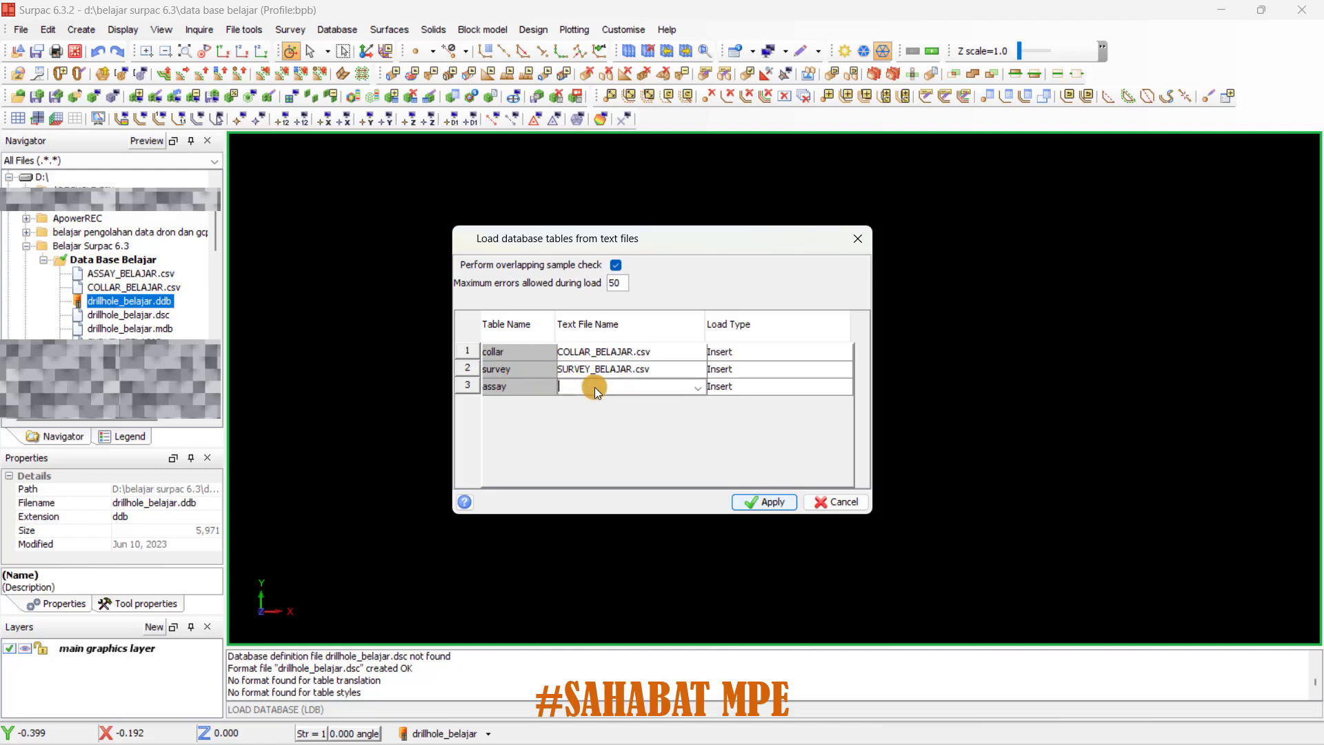
left_click(699, 388)
left_click(484, 316)
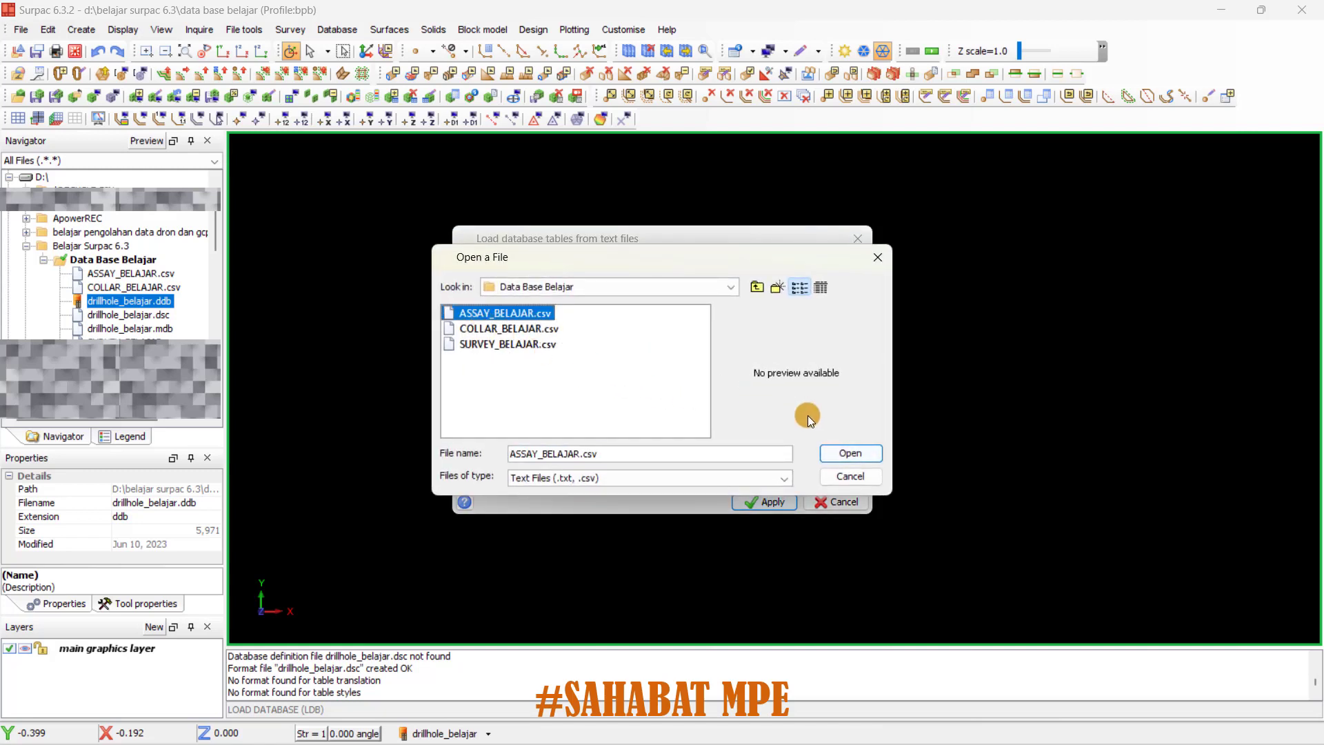
left_click(855, 452)
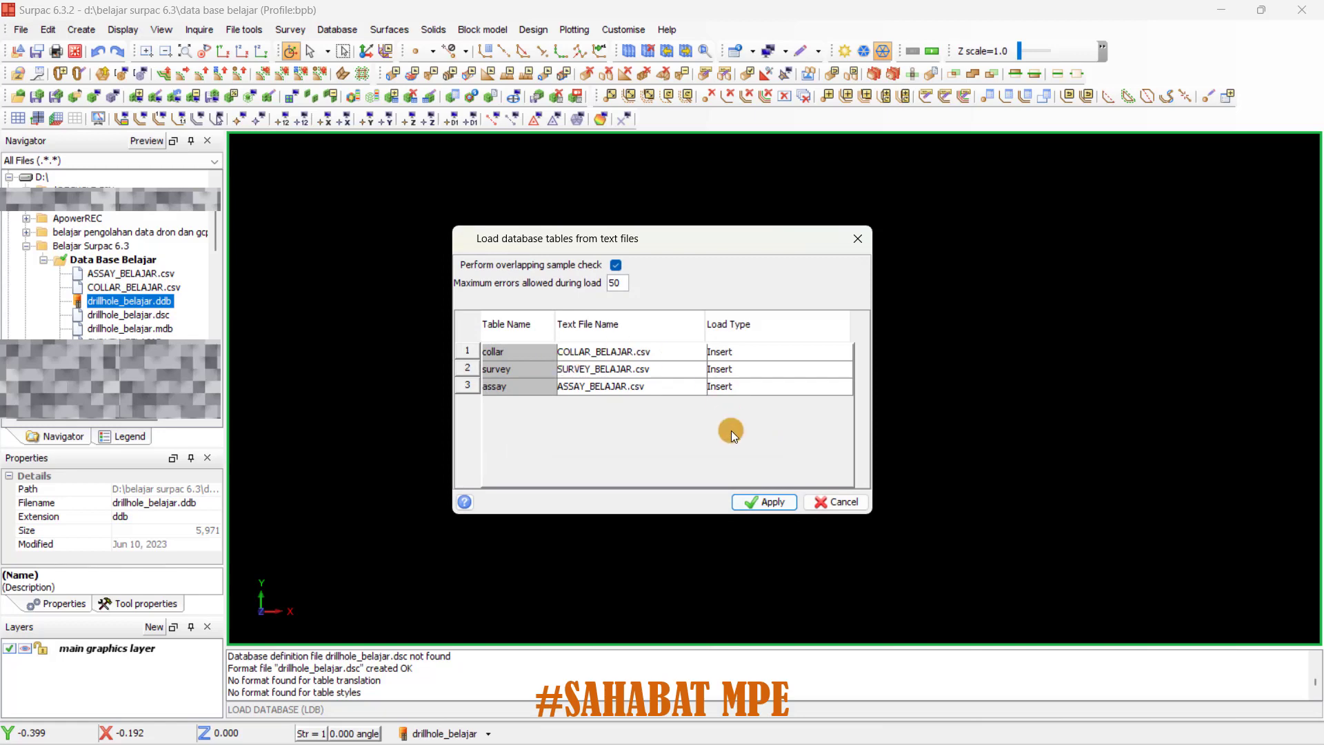
left_click(762, 498)
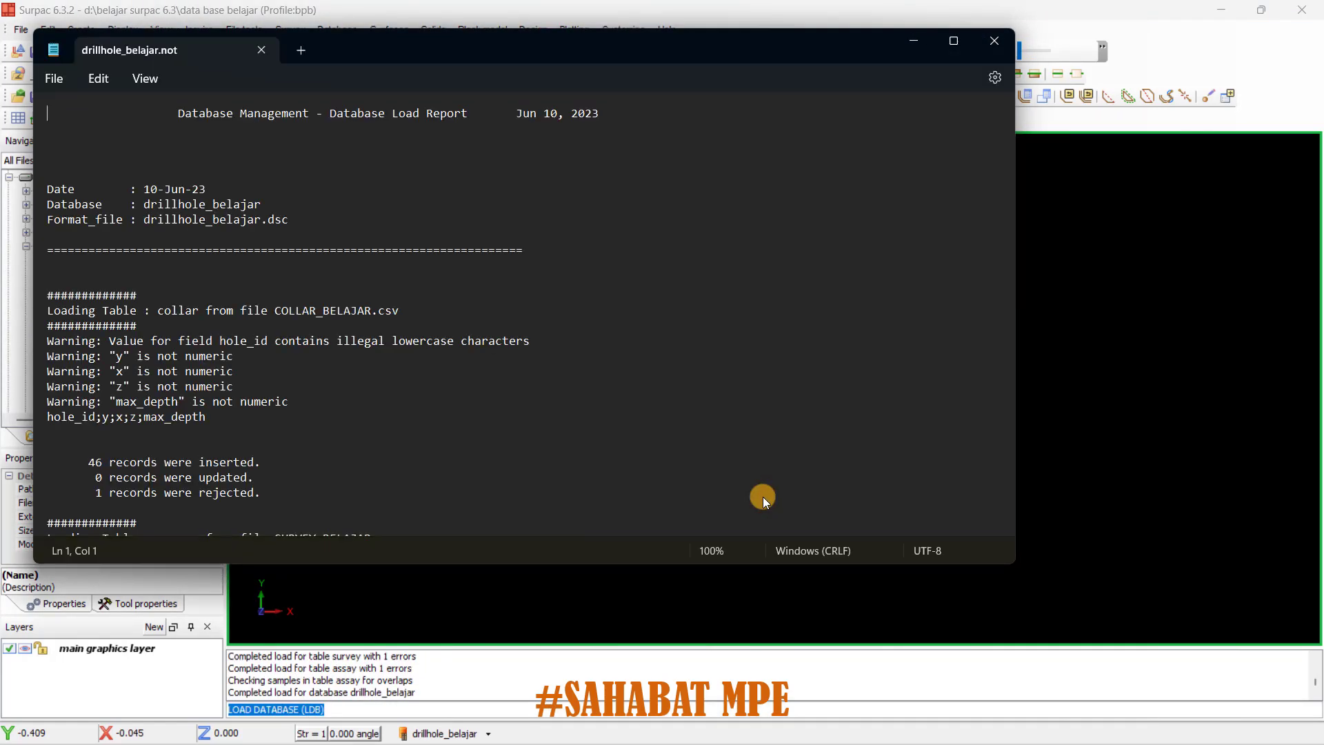
Examine the inserted and rejected records for the collar and survey tables in the load report drillhole_belajar.not.
scroll(334, 351, "down", 3)
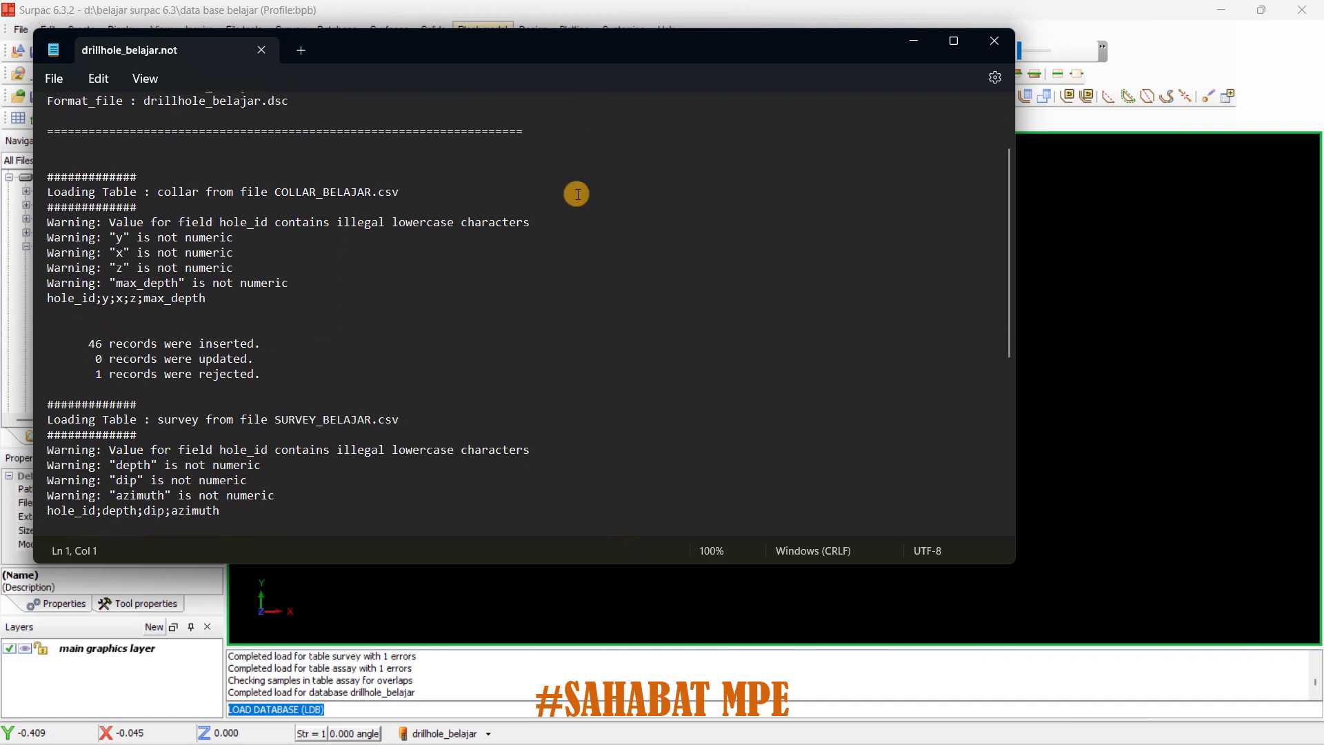
scroll(378, 373, "down", 1)
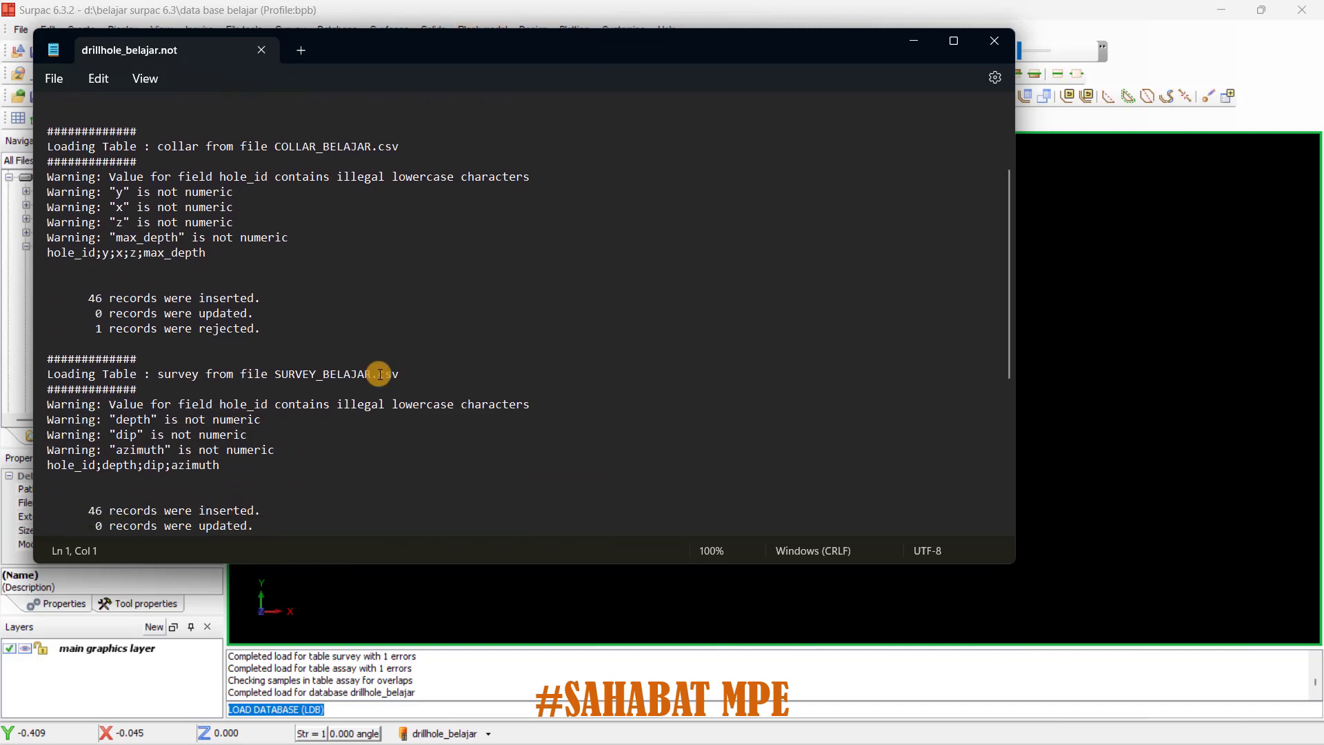
scroll(379, 374, "up", 1)
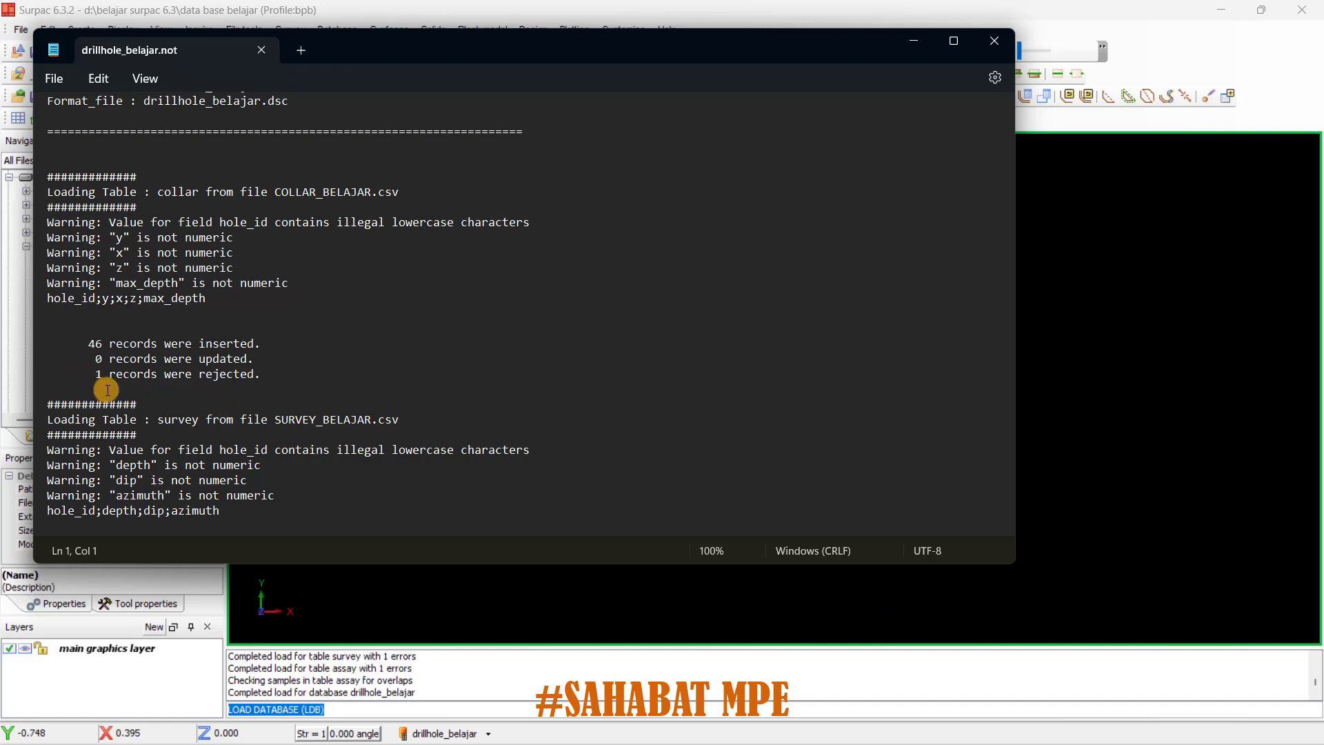
Switch to ASSAY_BELAJAR.csv in Excel and select its header row to check it against the load report.
key("super")
mouse_move(829, 735)
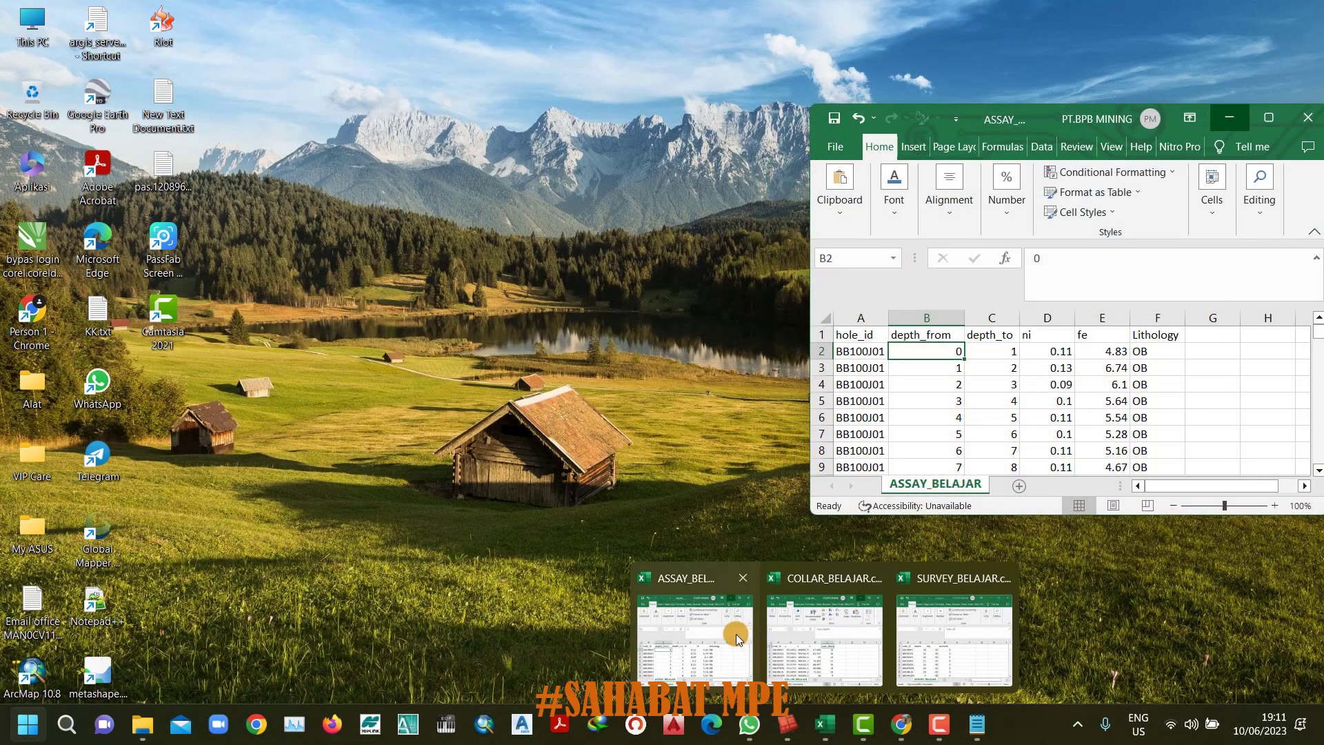
left_click(735, 635)
left_click_drag(853, 335, 1031, 332)
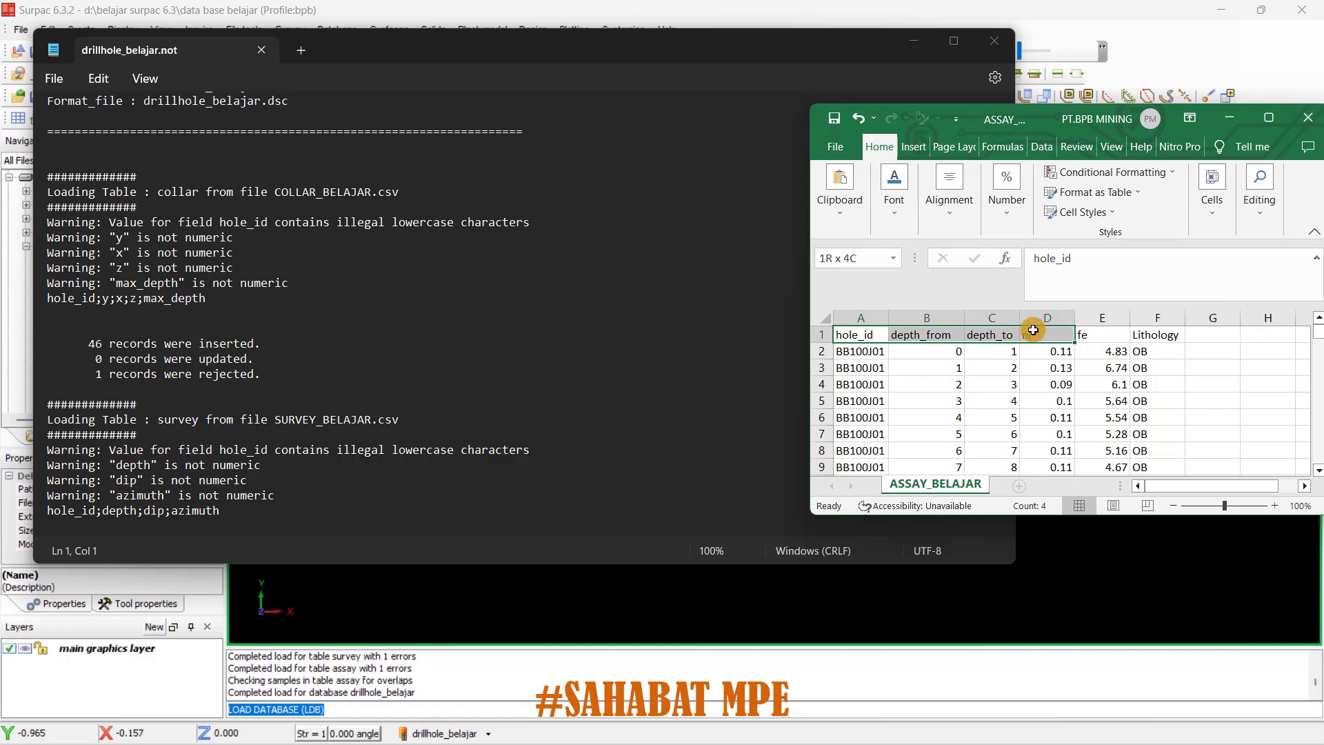
left_click(808, 333)
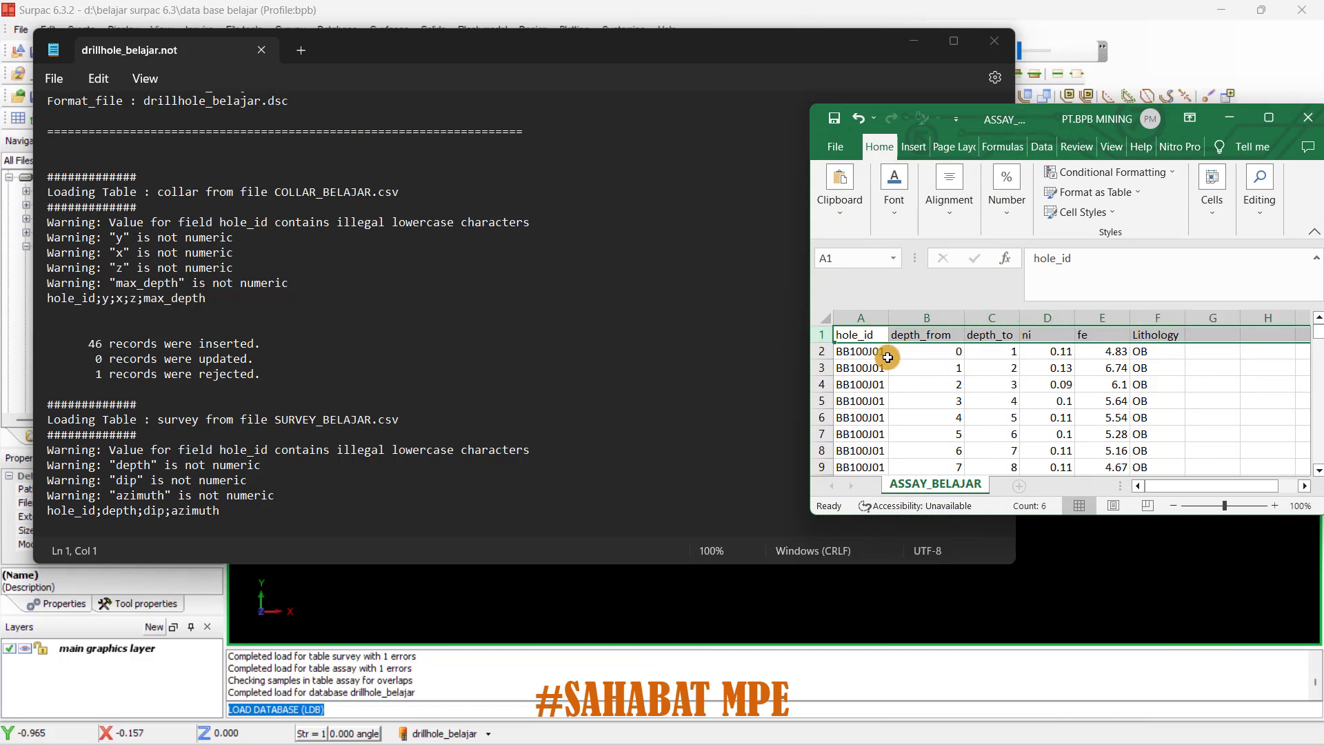
Examine the assay data rows below the header in ASSAY_BELAJAR.csv, from the depth columns to Lithology.
left_click_drag(893, 353, 1158, 467)
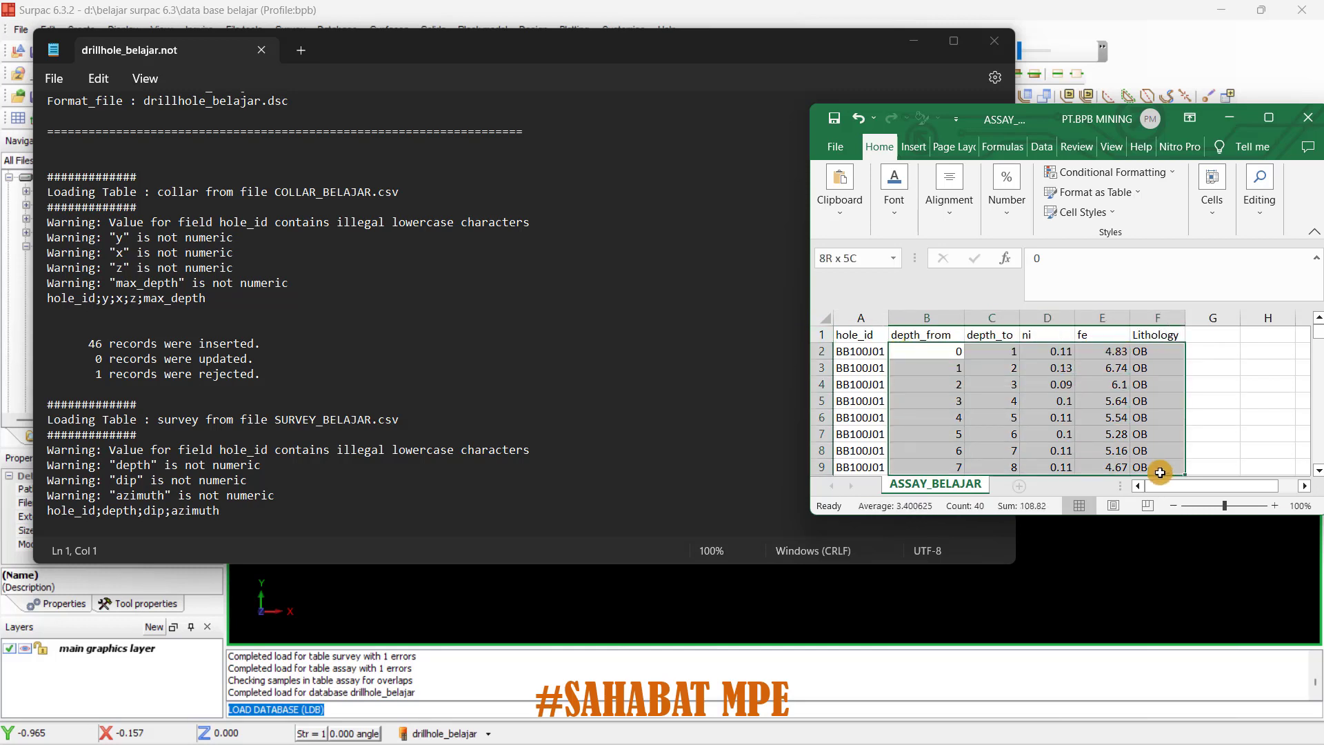
scroll(955, 414, "down", 2)
left_click(967, 386)
scroll(965, 407, "up", 2)
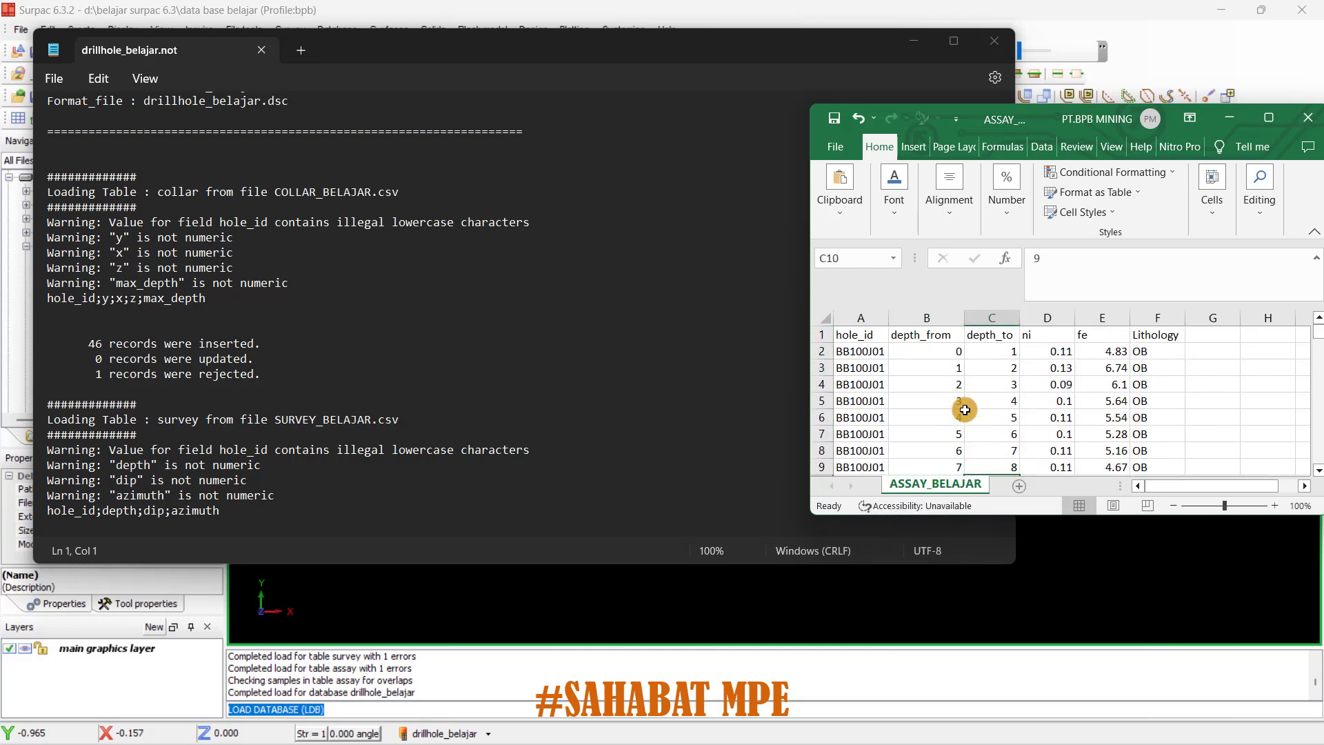
left_click_drag(993, 384, 1139, 414)
scroll(1045, 388, "down", 1)
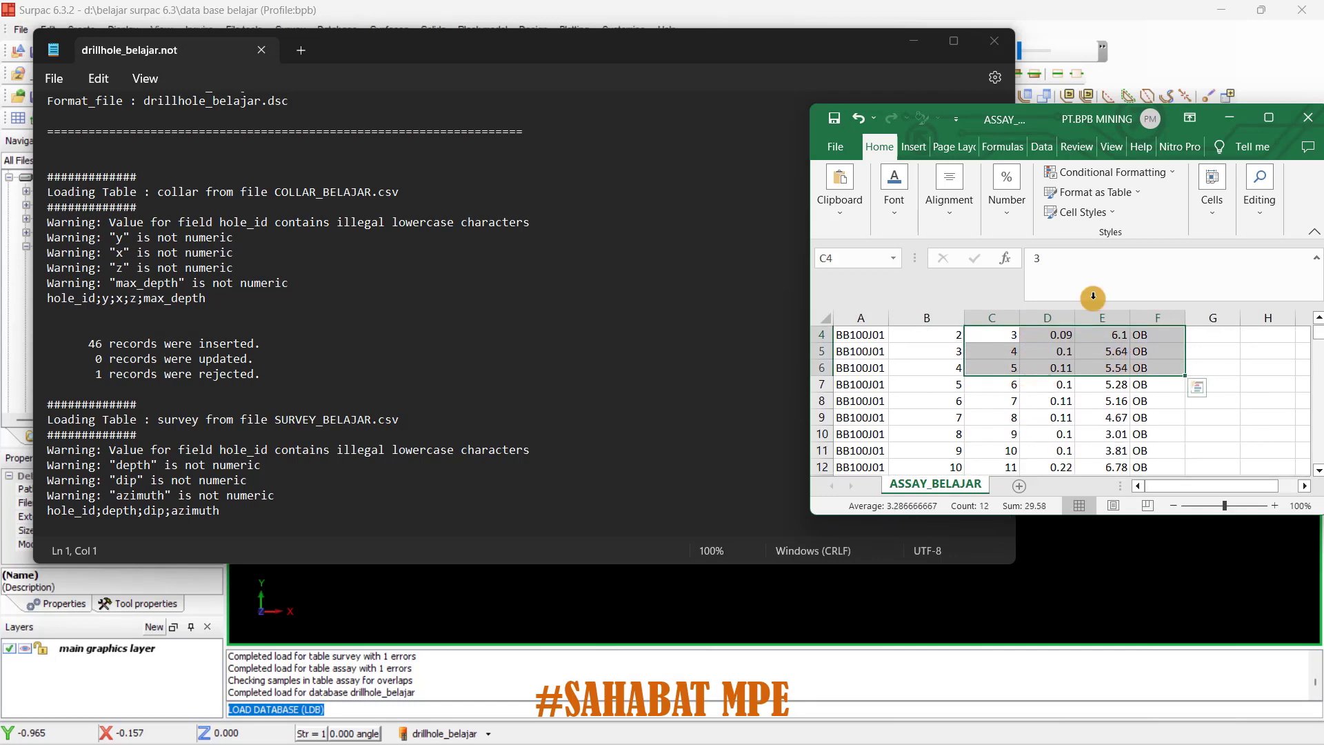
Minimise the assay spreadsheet and close the load report drillhole_belajar.not to return to Surpac.
left_click(1227, 120)
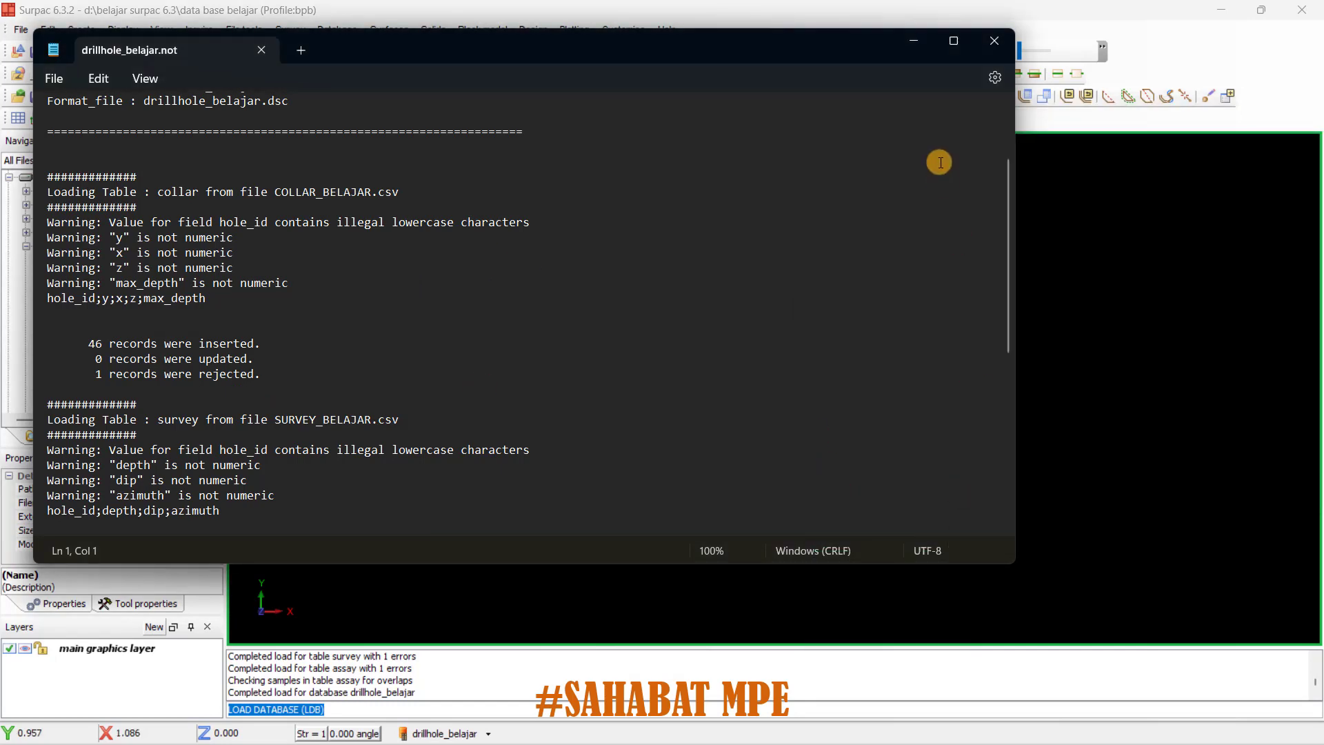
left_click_drag(607, 56, 614, 283)
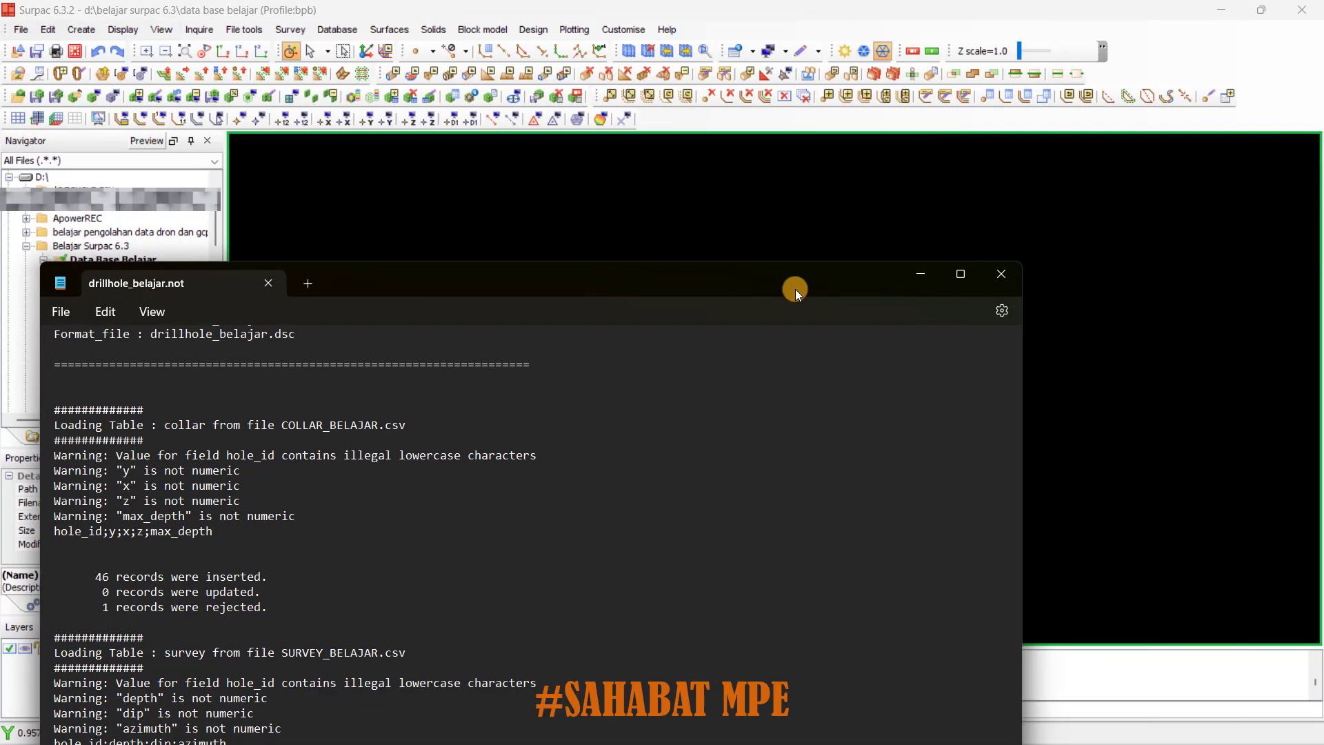
left_click(1000, 274)
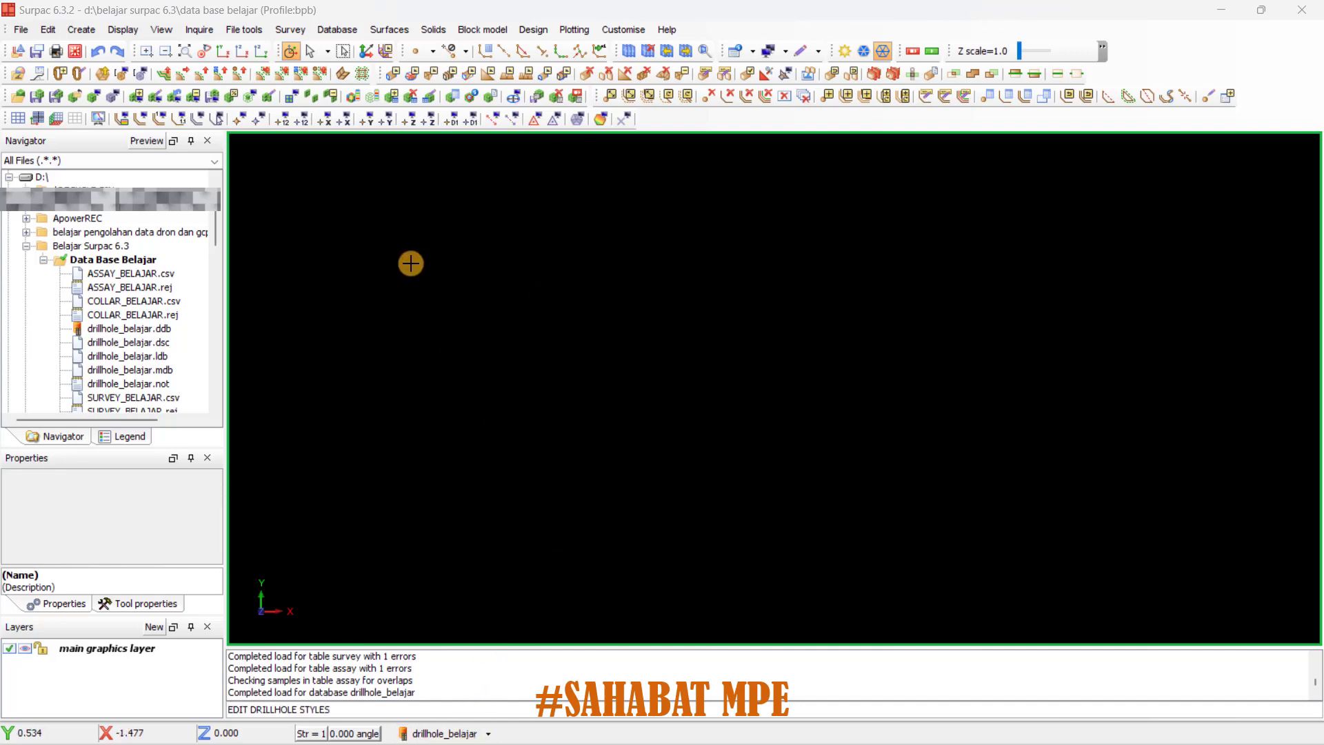
Open the drillhole display styles and add two min - max range styles to the assay table's ni field.
left_click(438, 732)
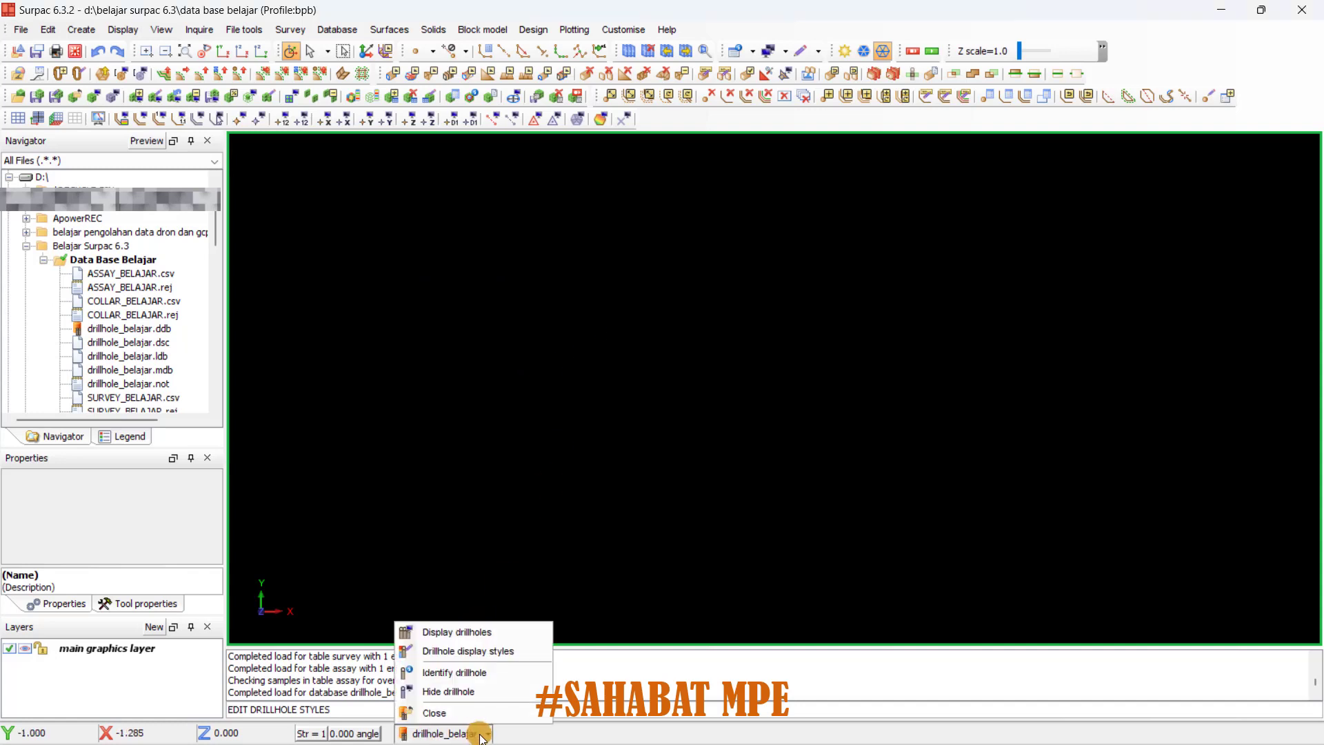
left_click(489, 654)
left_click(454, 215)
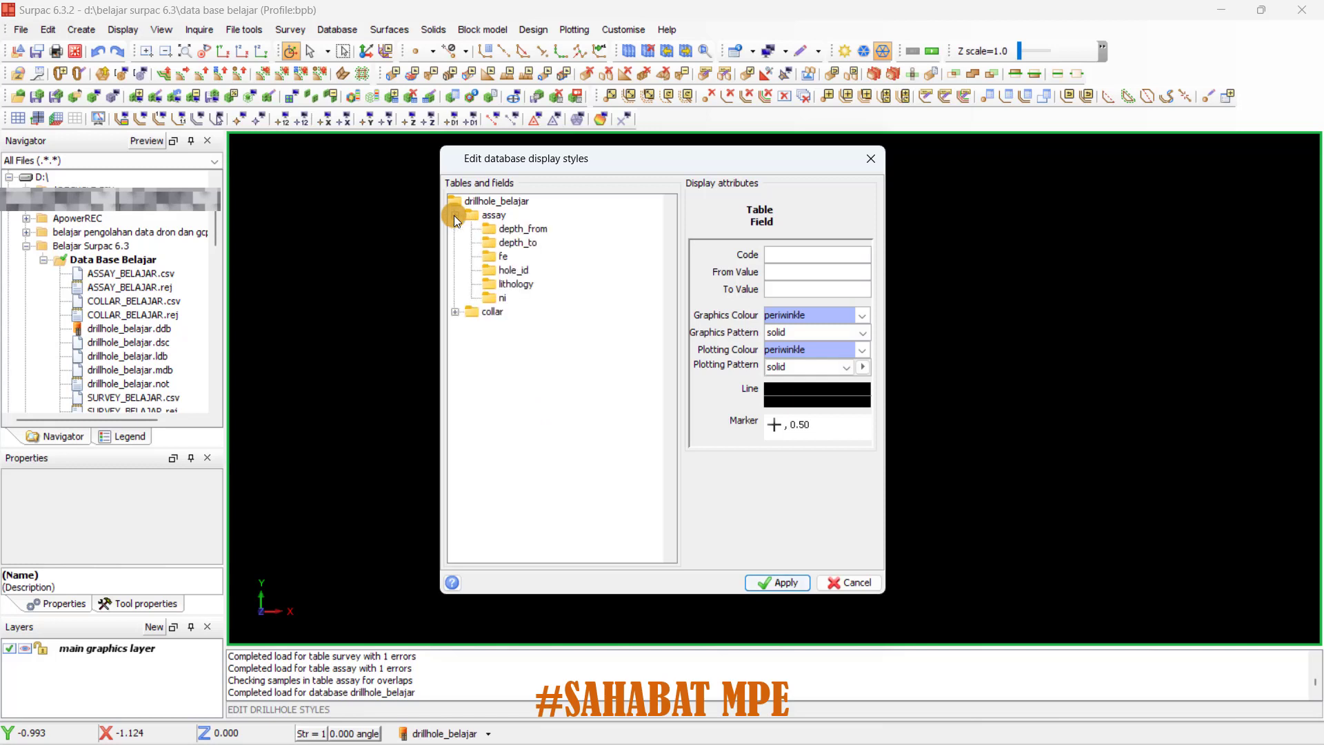
left_click(501, 298)
right_click(494, 296)
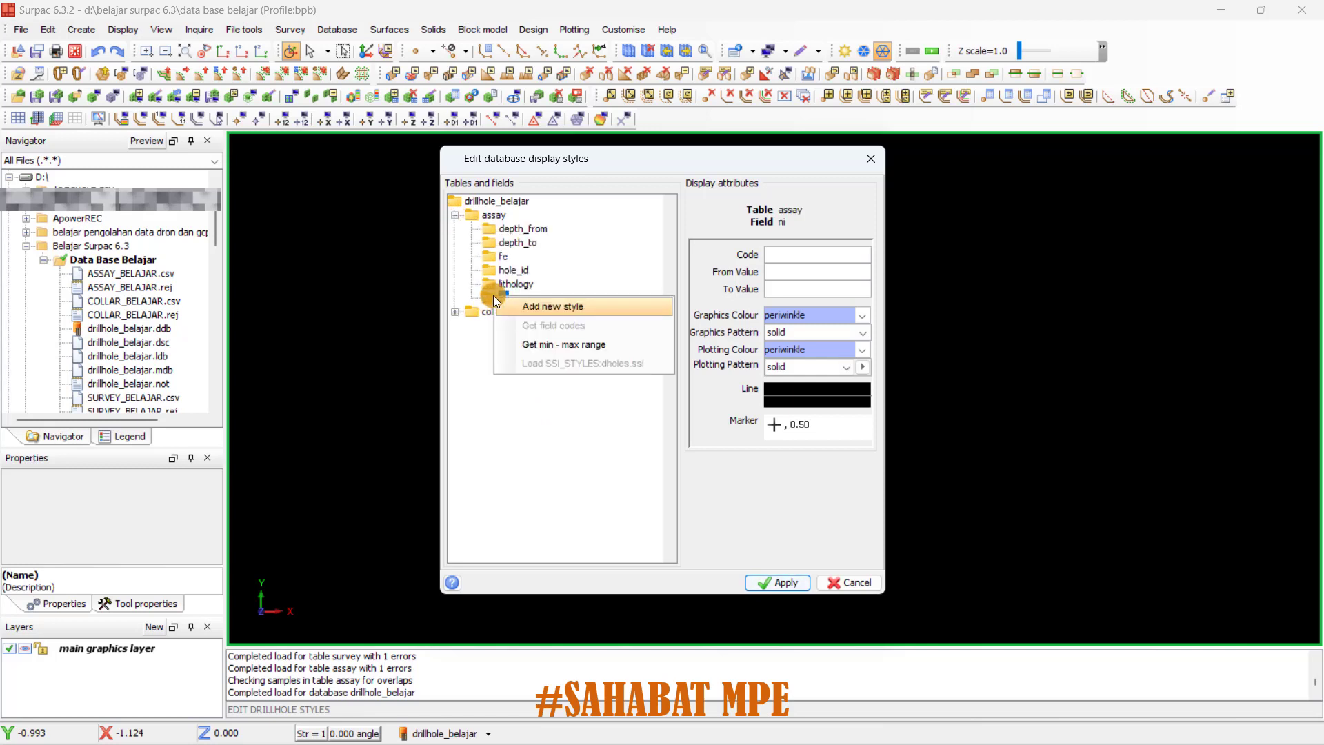
left_click(562, 342)
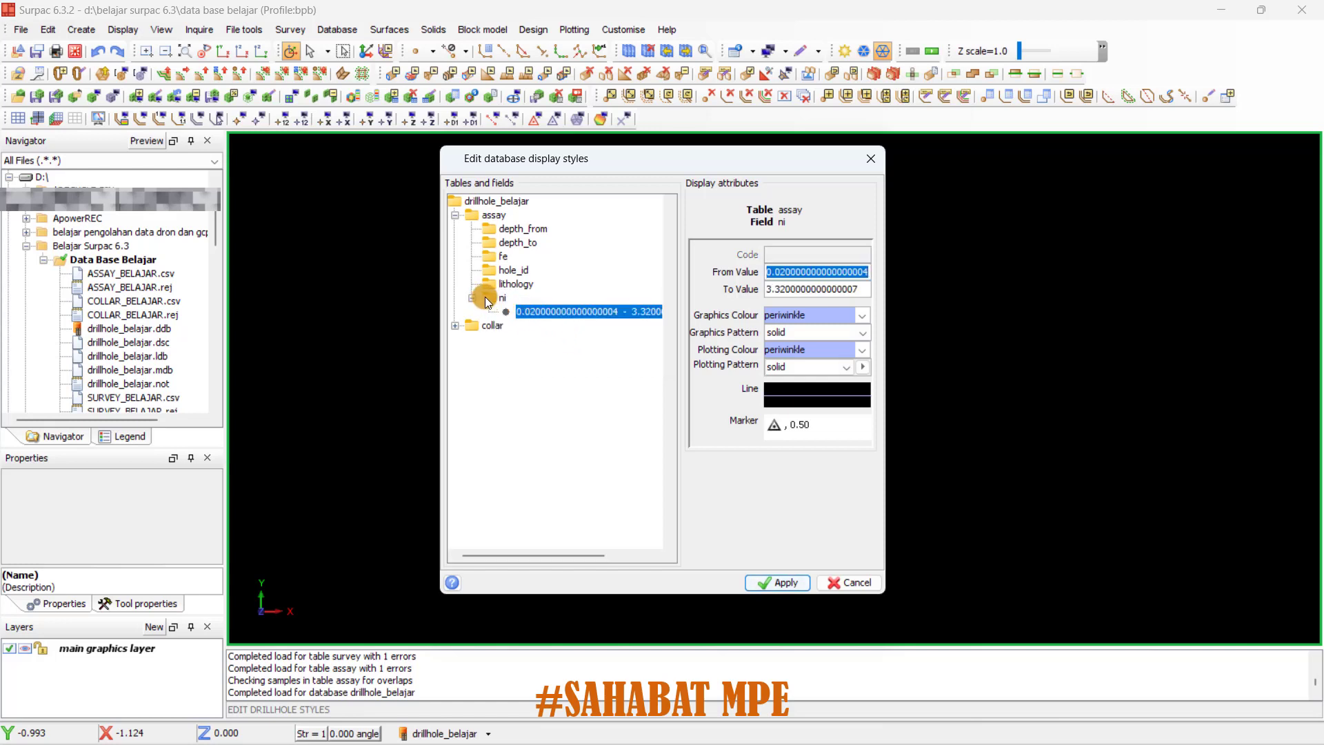
right_click(486, 296)
left_click(556, 344)
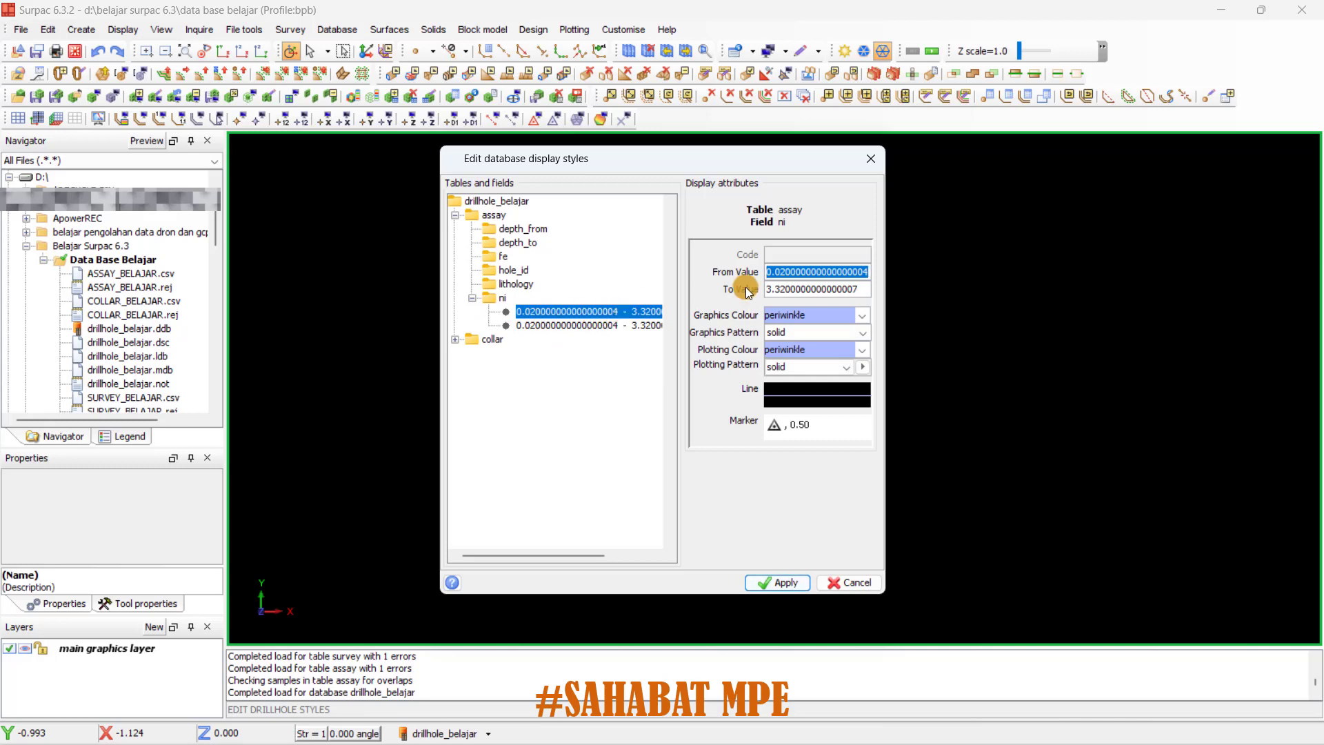
Set the first ni style's range from 1.20 to 1.64.
left_click(790, 271)
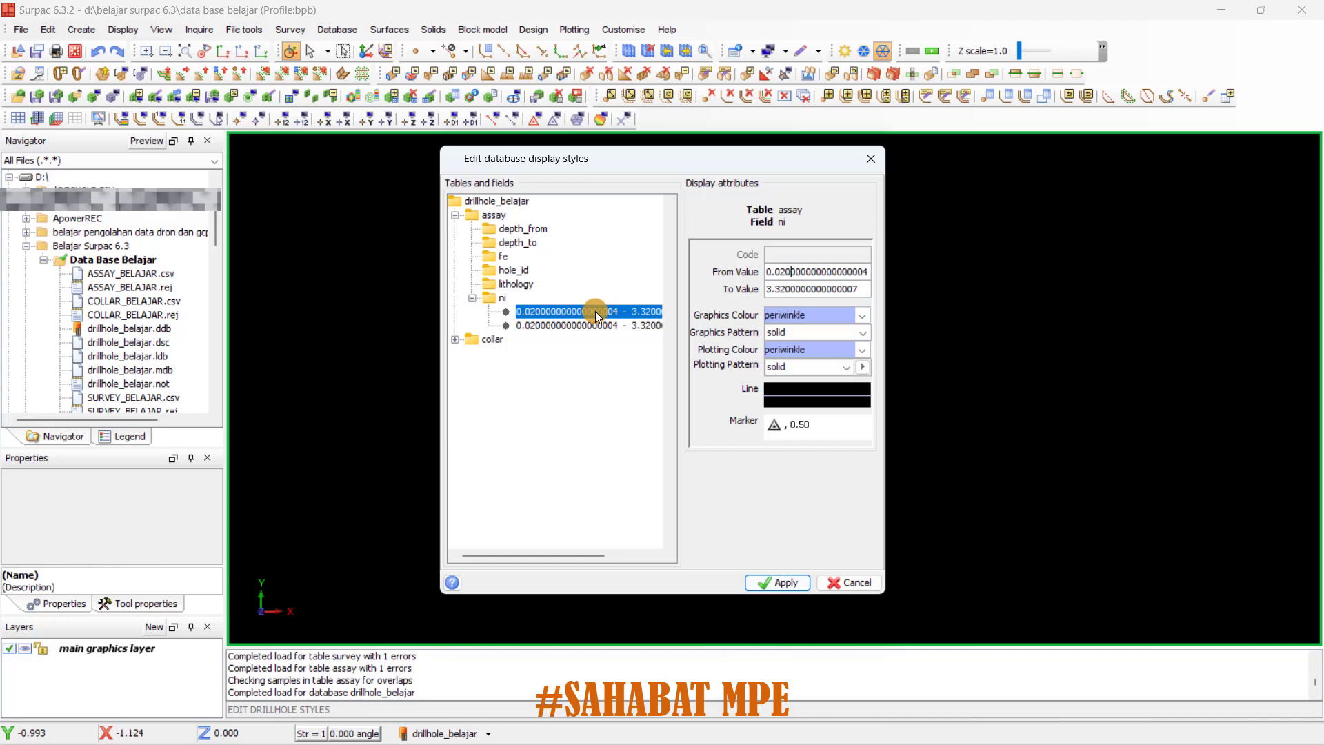
double_click(769, 271)
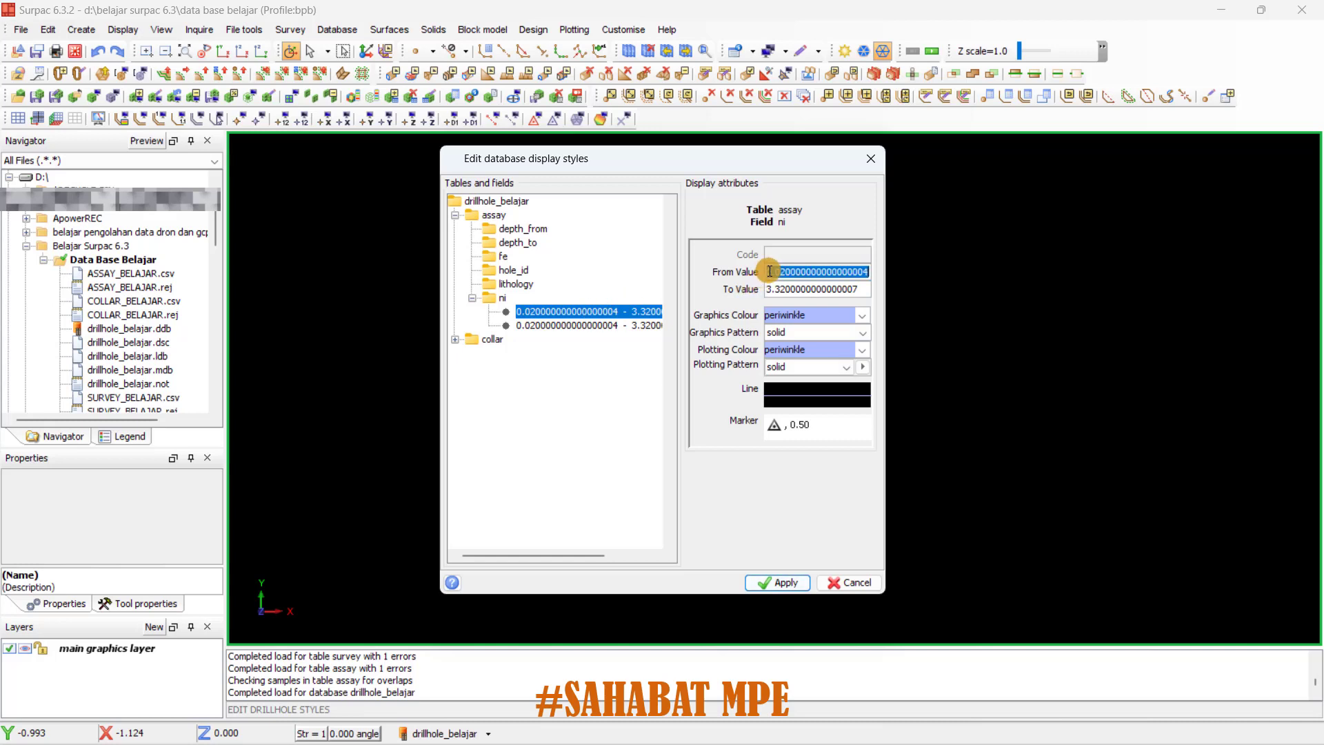
type("1")
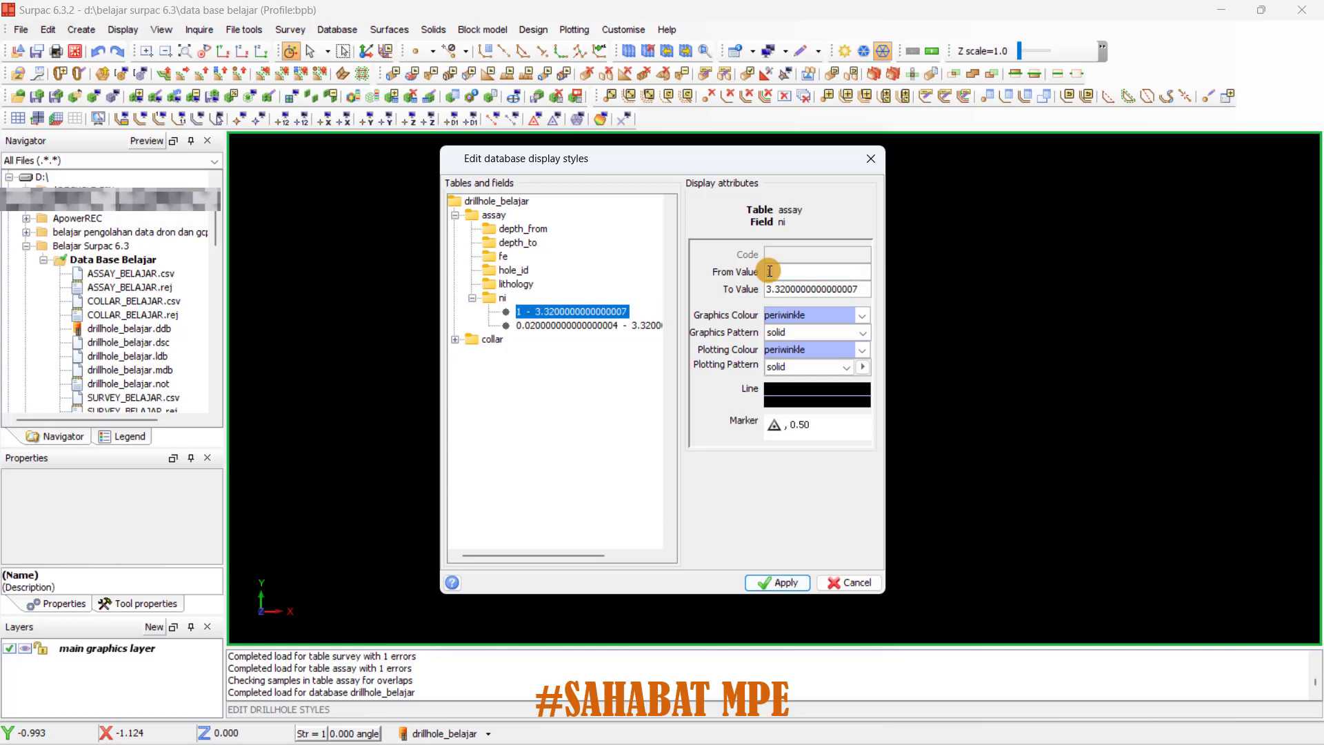
type(".20")
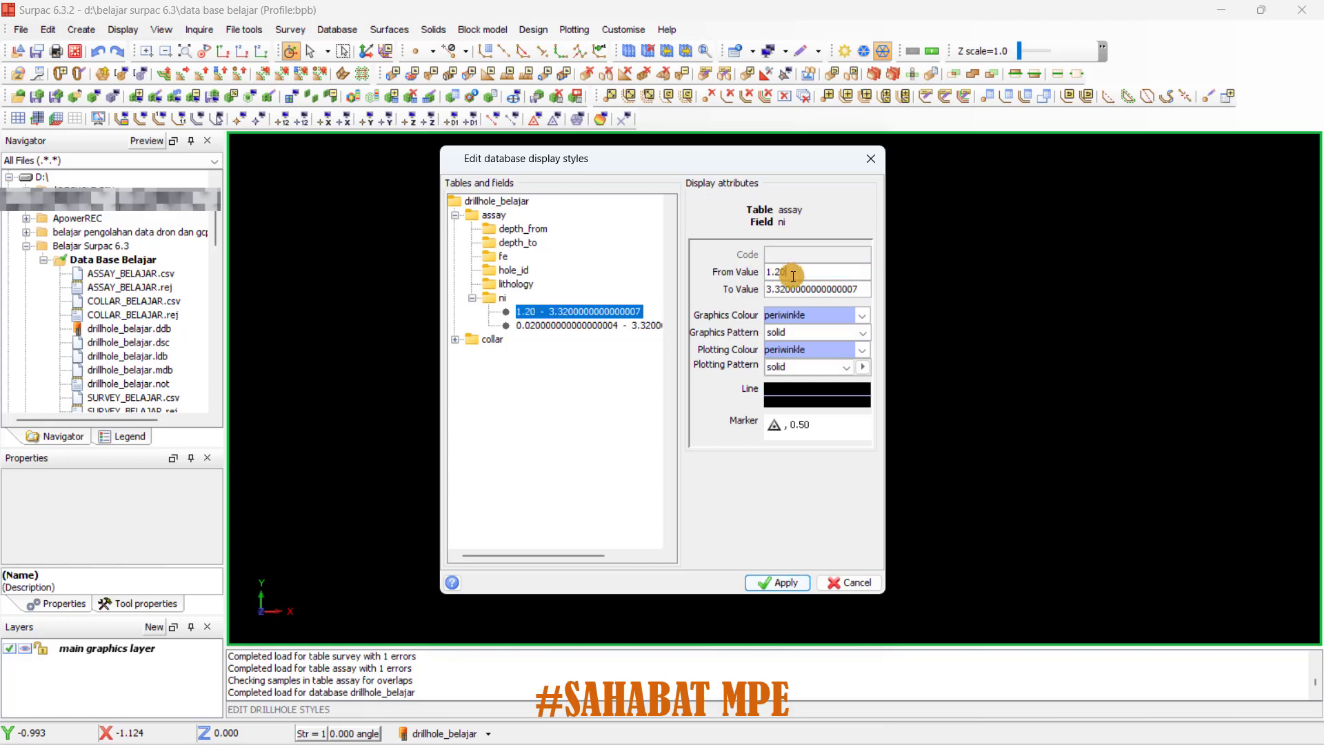
double_click(790, 289)
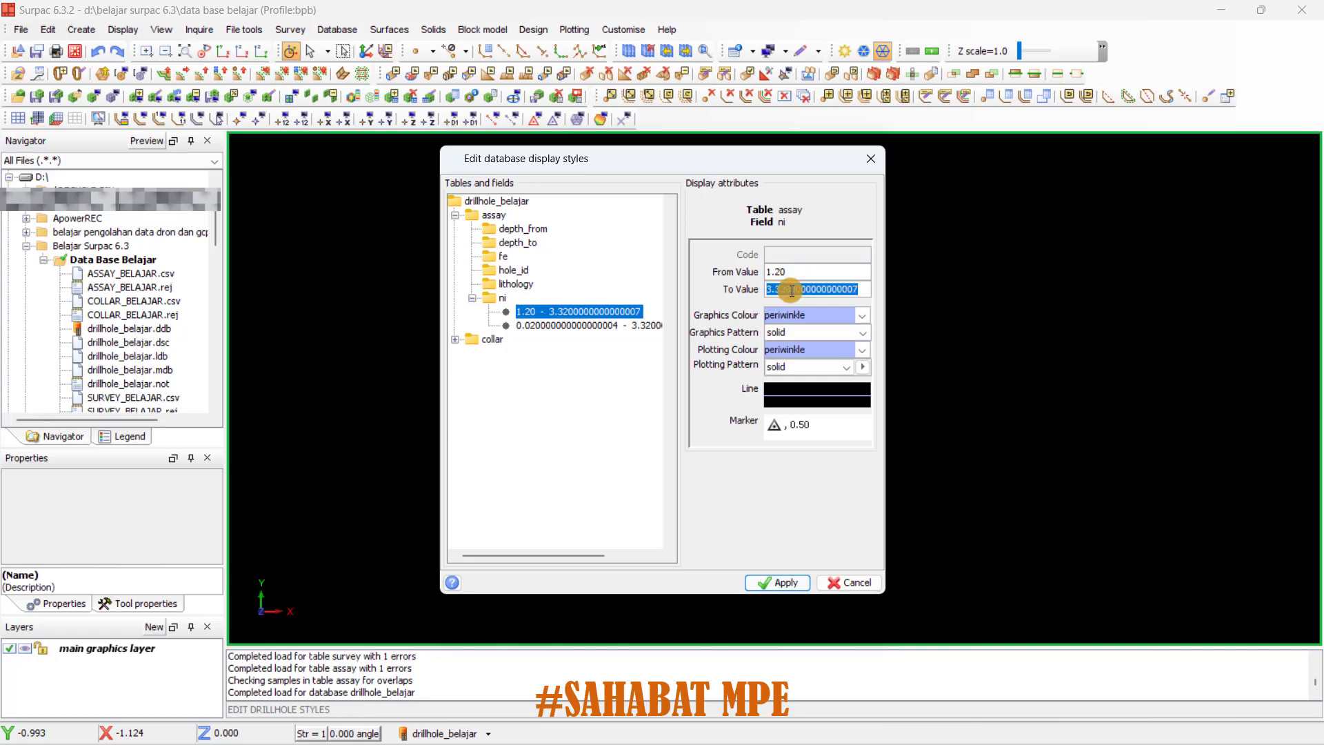
type("1")
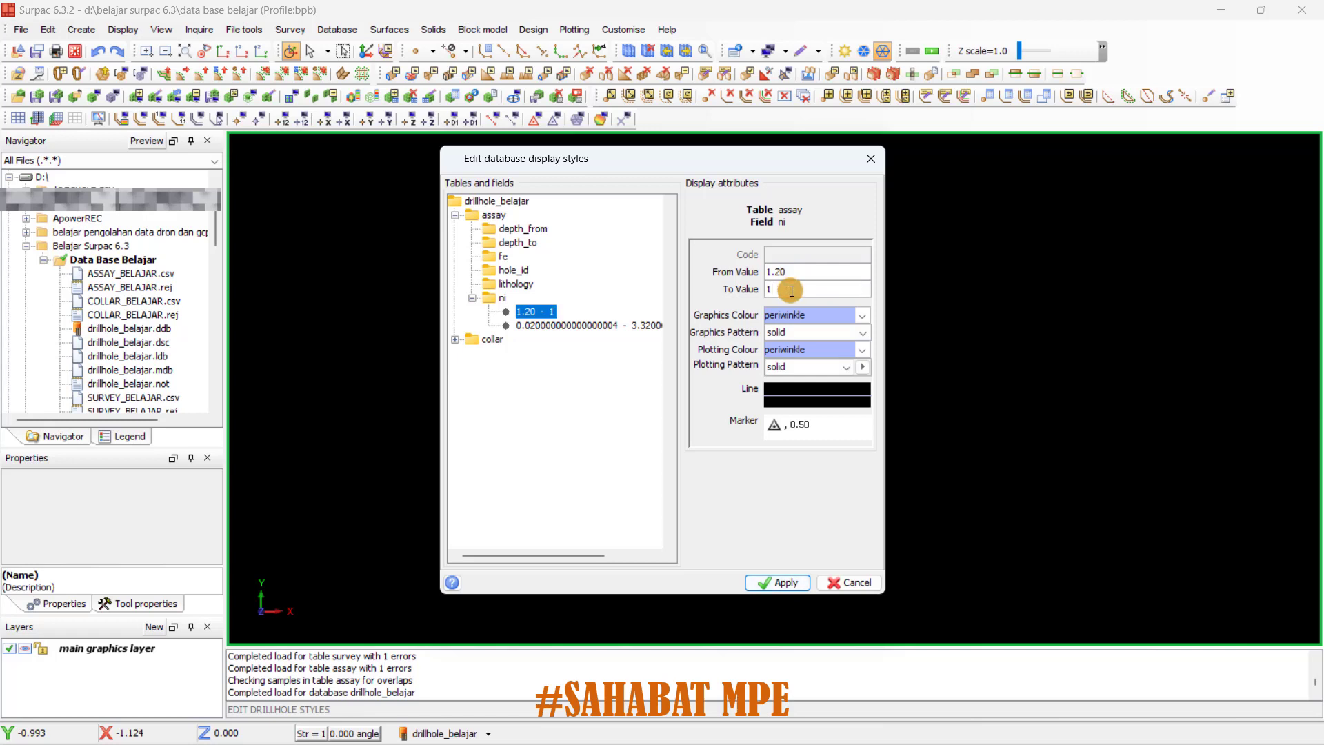
type(".65")
key("BackSpace")
type("4")
Set the second ni style's range from 1.65 to 3.00.
left_click(586, 326)
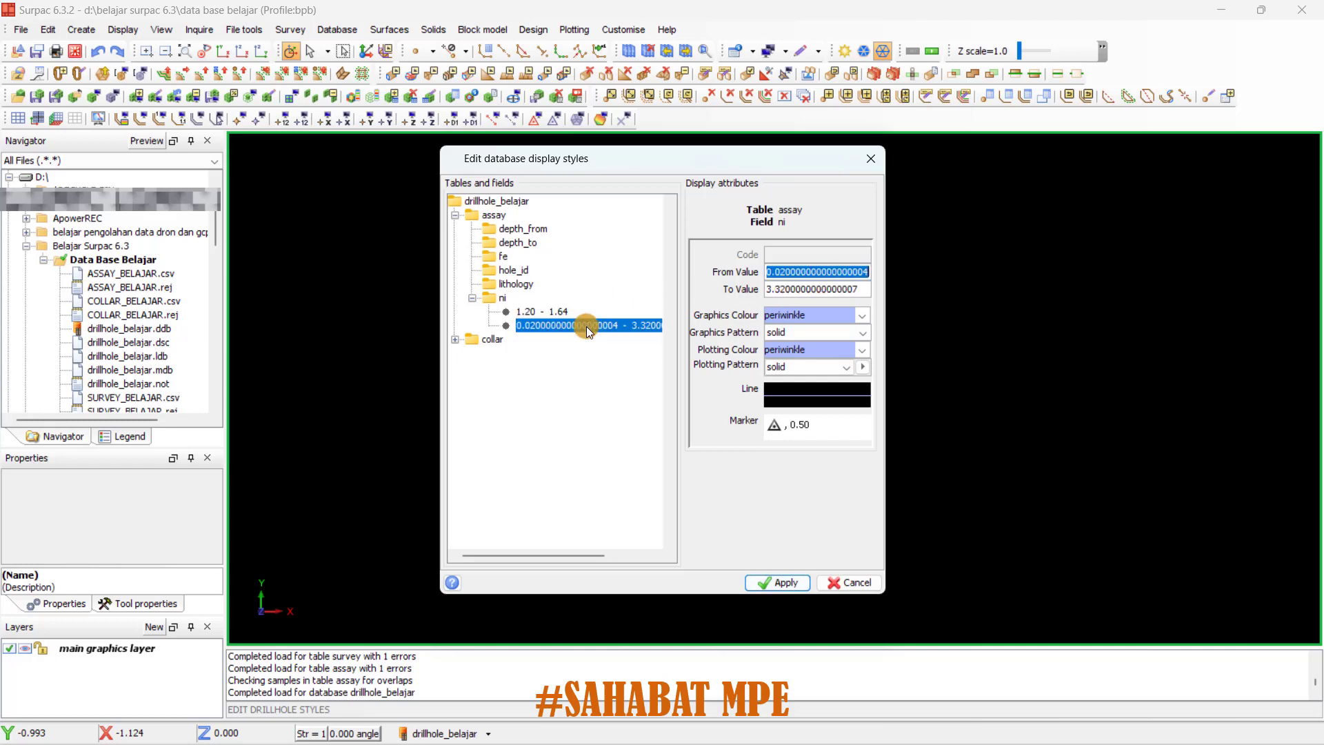
type("1.65")
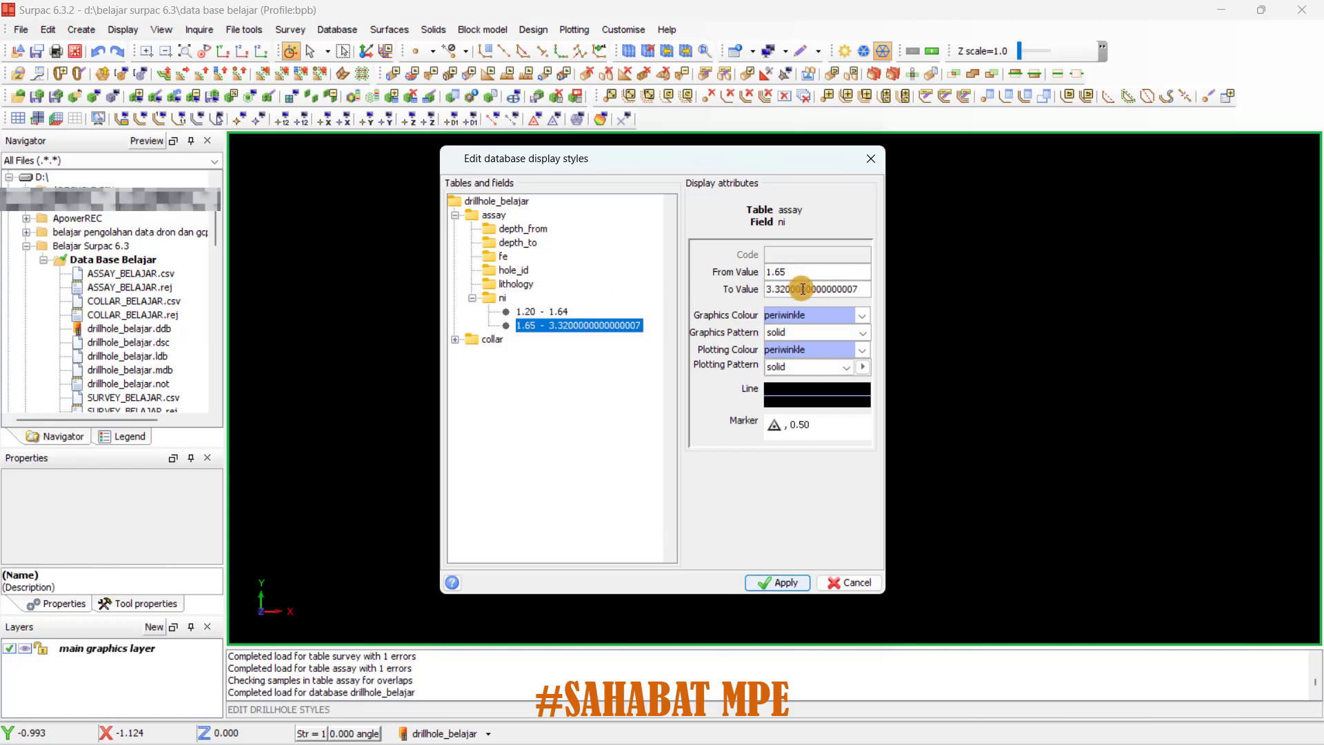
double_click(805, 291)
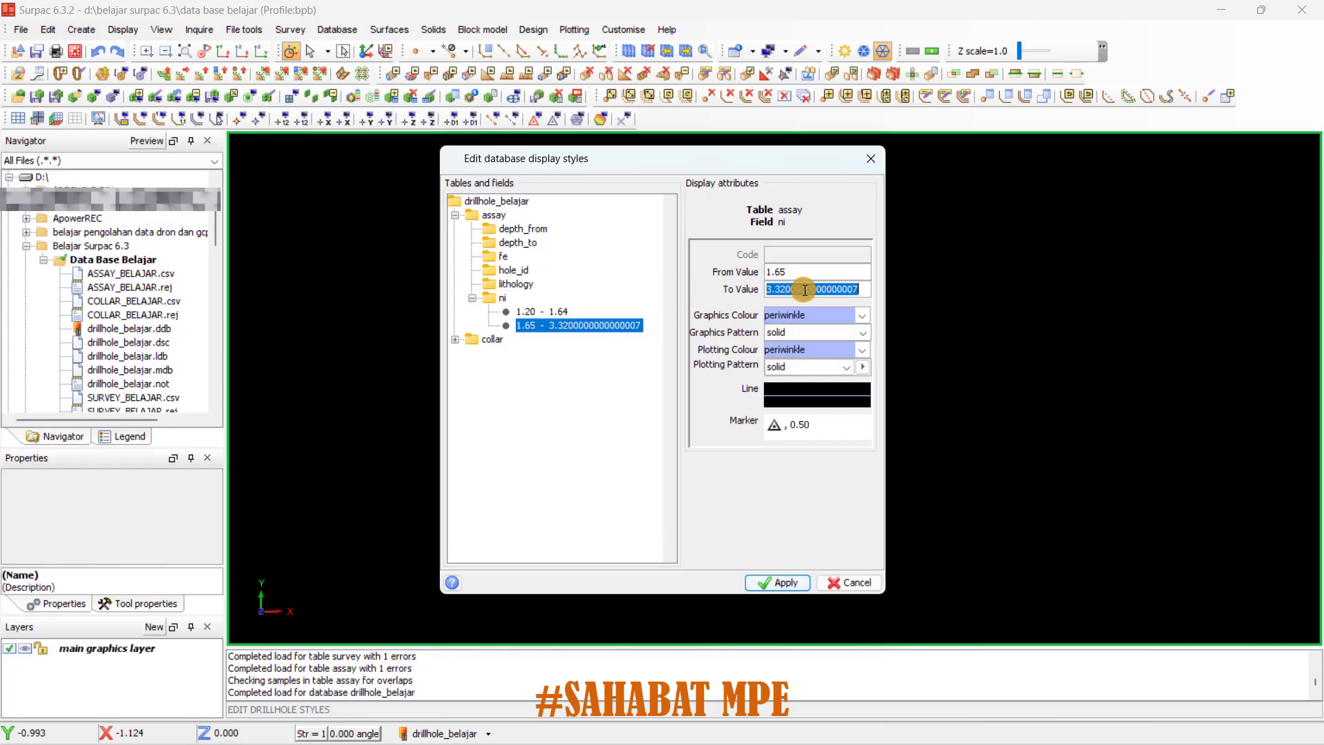
type("3.00")
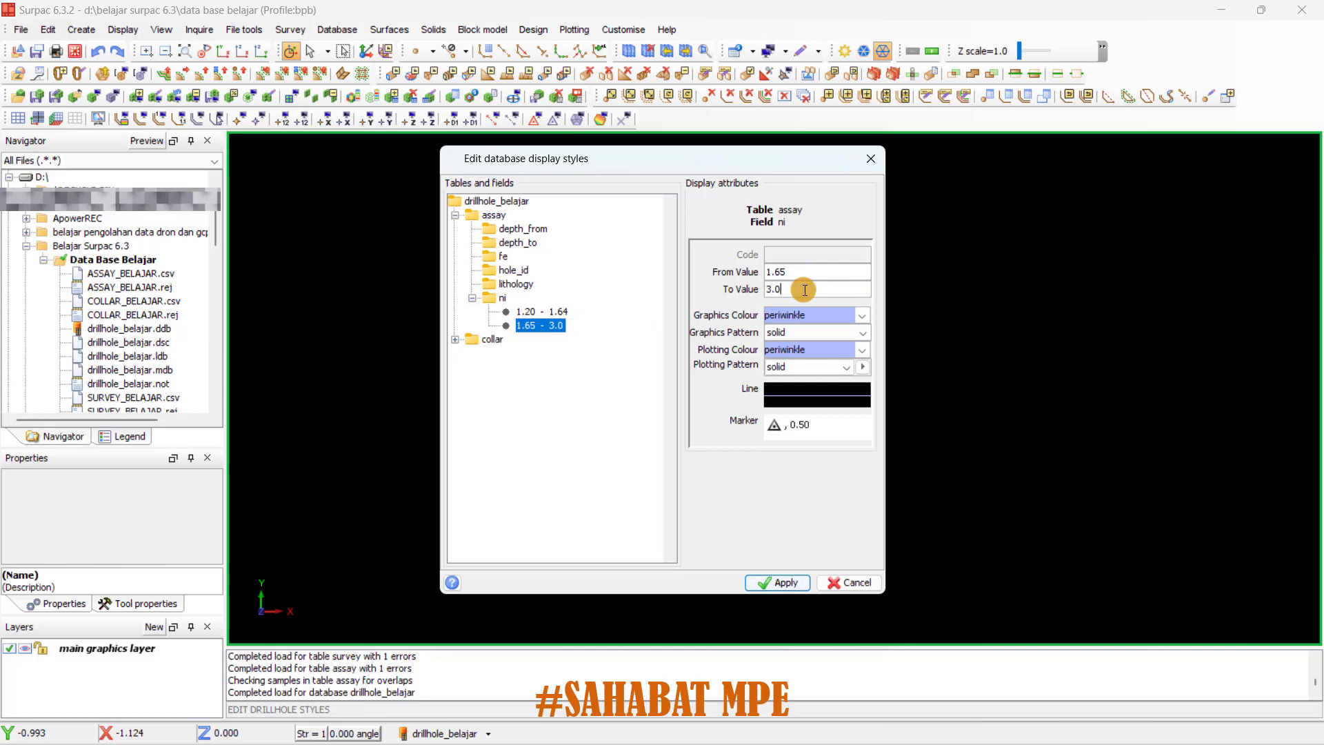
Set both the graphics colour and the plotting colour of the 1.20 - 1.64 ni range to YELLOW.
left_click(562, 311)
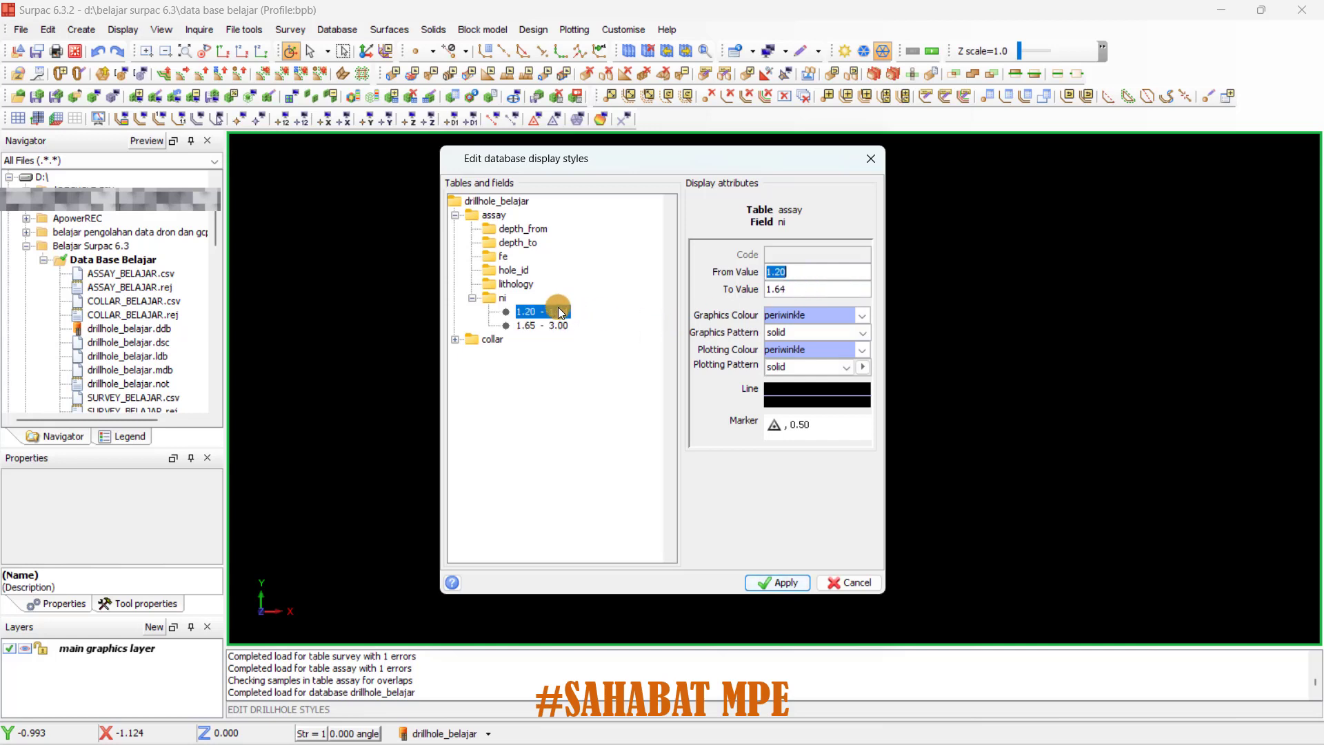
double_click(834, 315)
type("YELLOW")
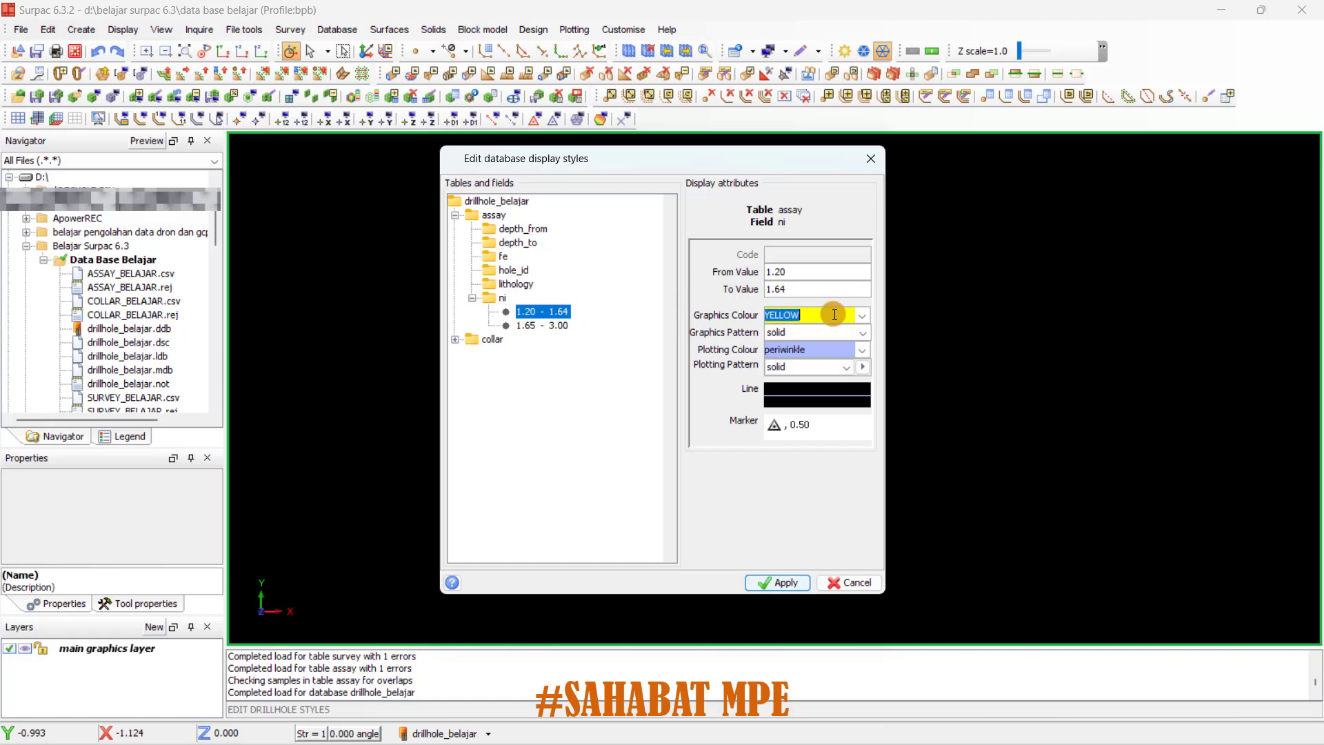
double_click(810, 349)
type("YELLOW")
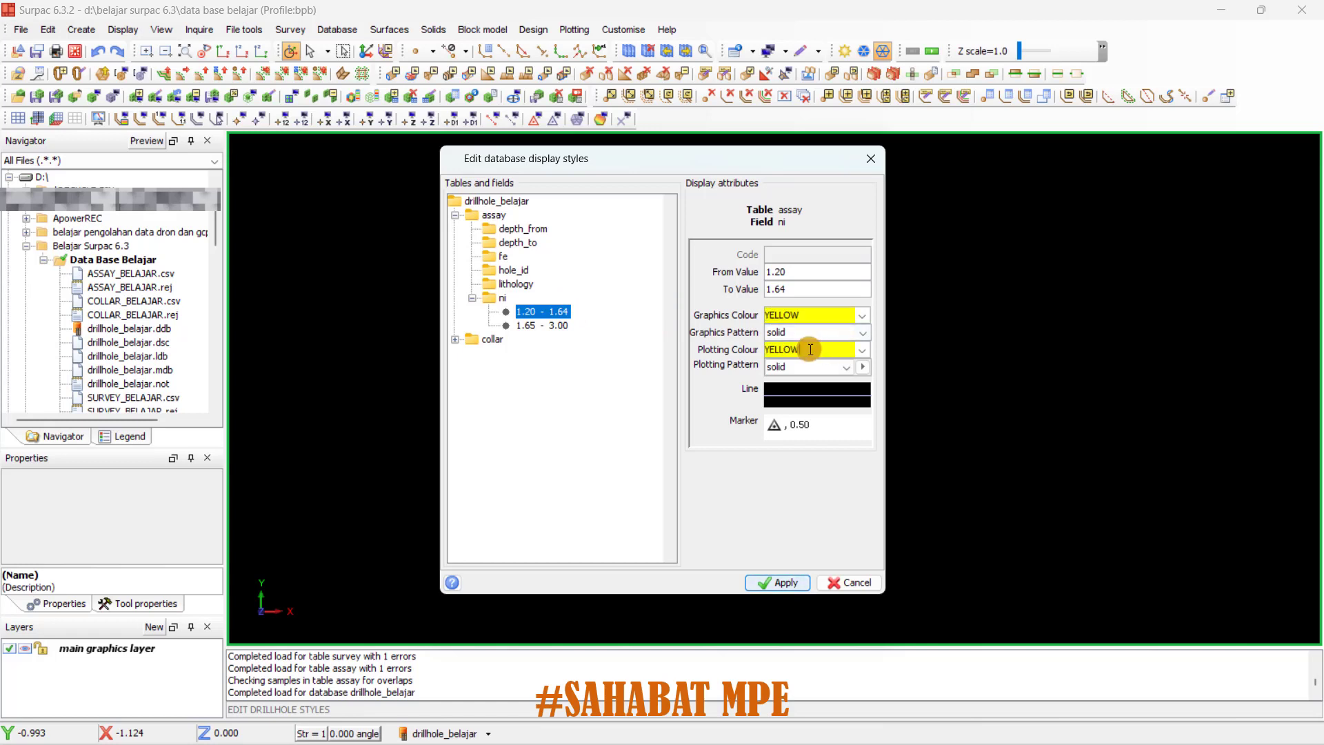
Set both the graphics colour and the plotting colour of the 1.65 - 3.00 ni range to GREEN.
left_click(531, 325)
double_click(835, 315)
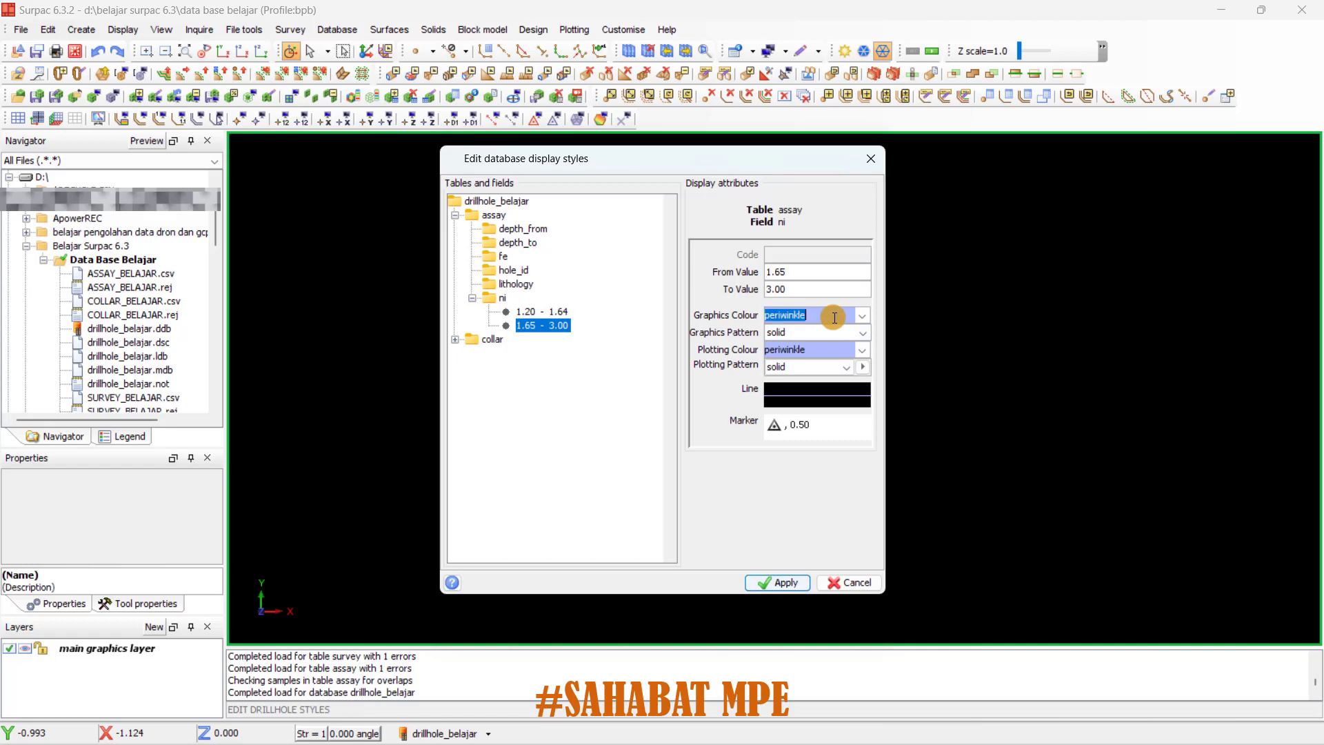
type("GREEN")
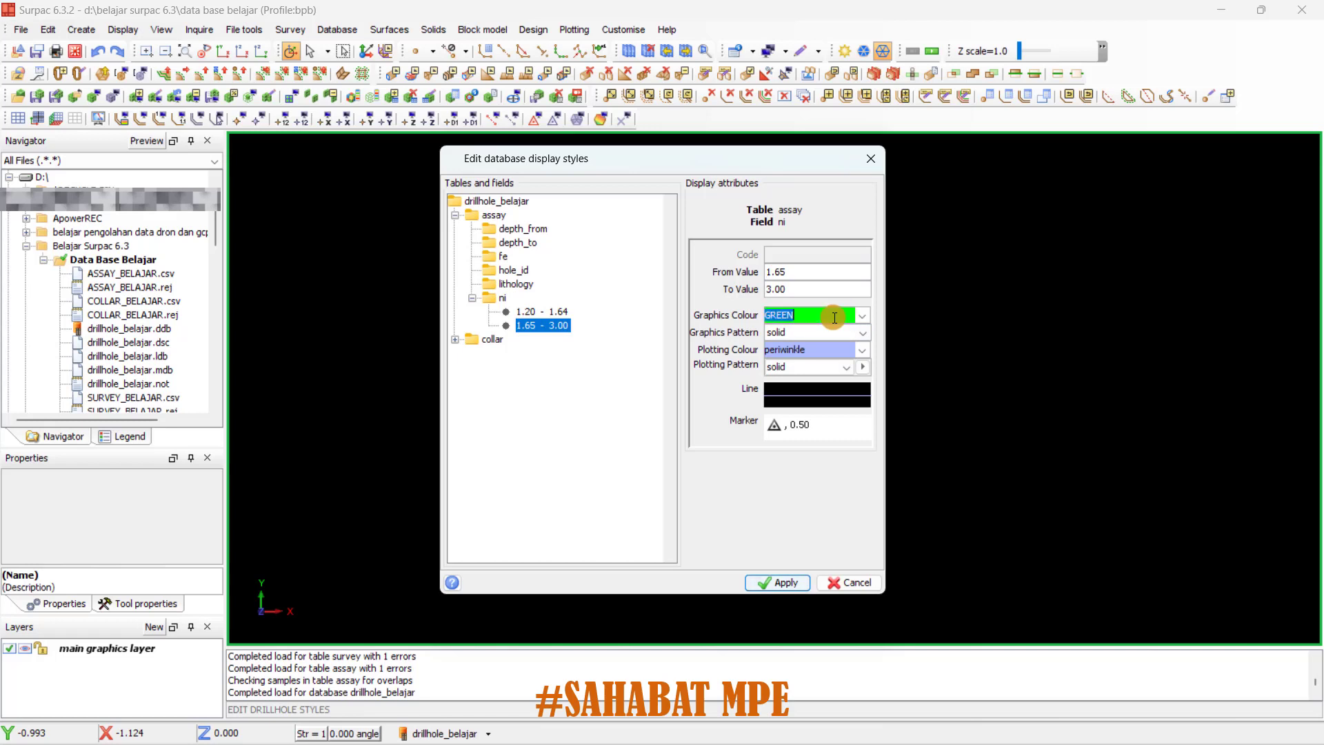
double_click(834, 347)
type("GREEN")
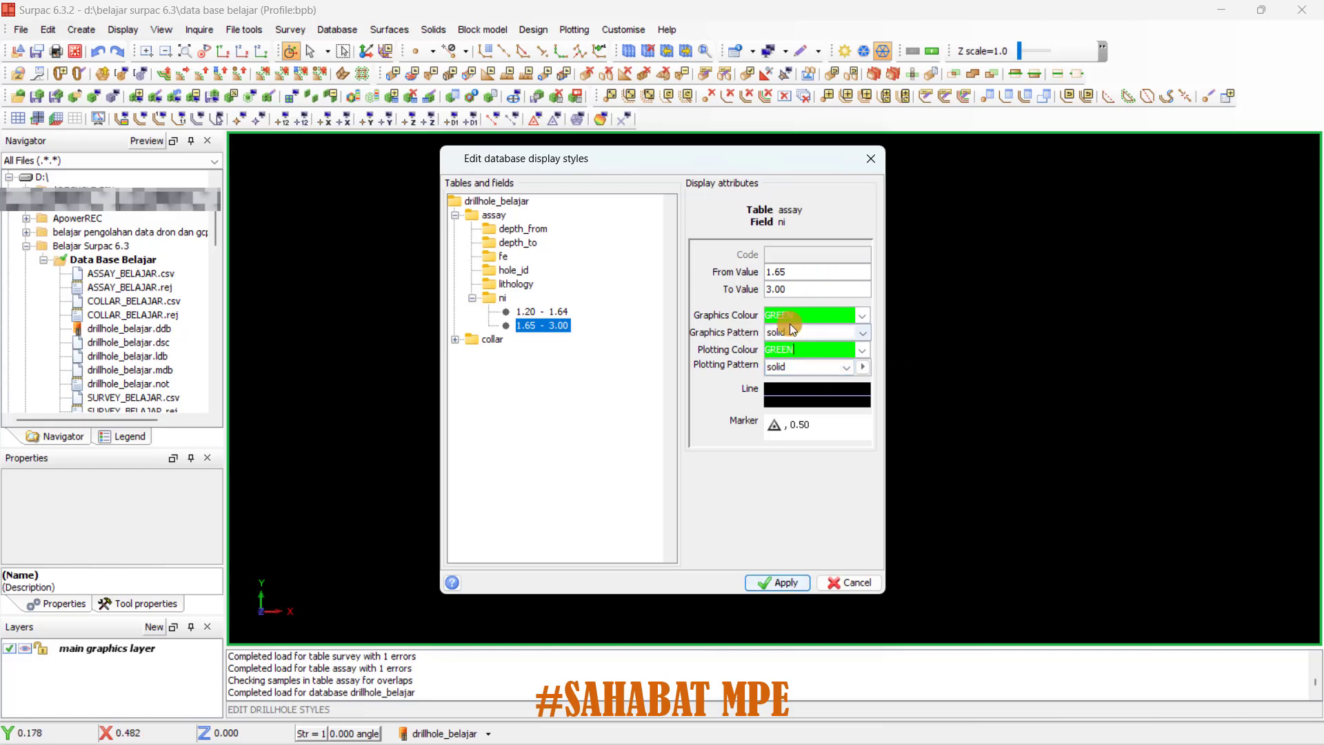
Get the field codes for the assay table's lithology field and look through the BRK, OB and ORE styles.
left_click(516, 285)
right_click(516, 284)
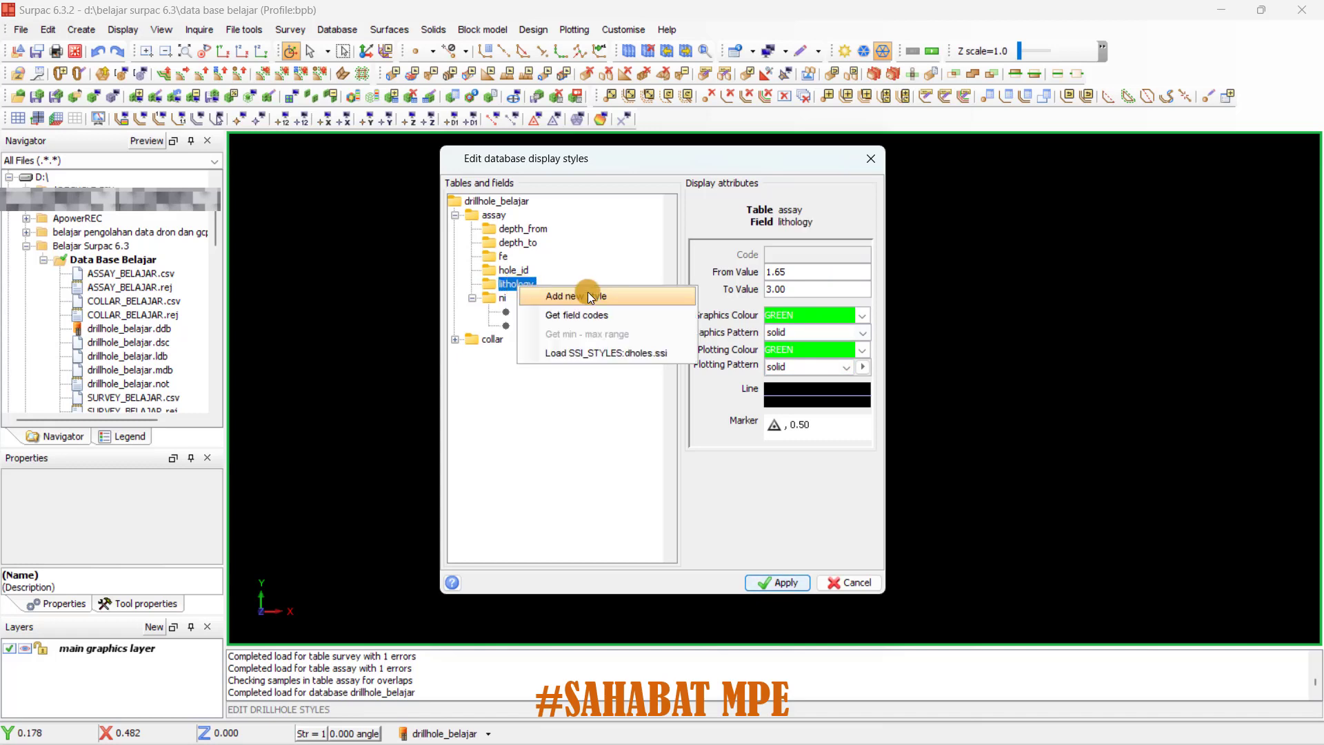
left_click(604, 315)
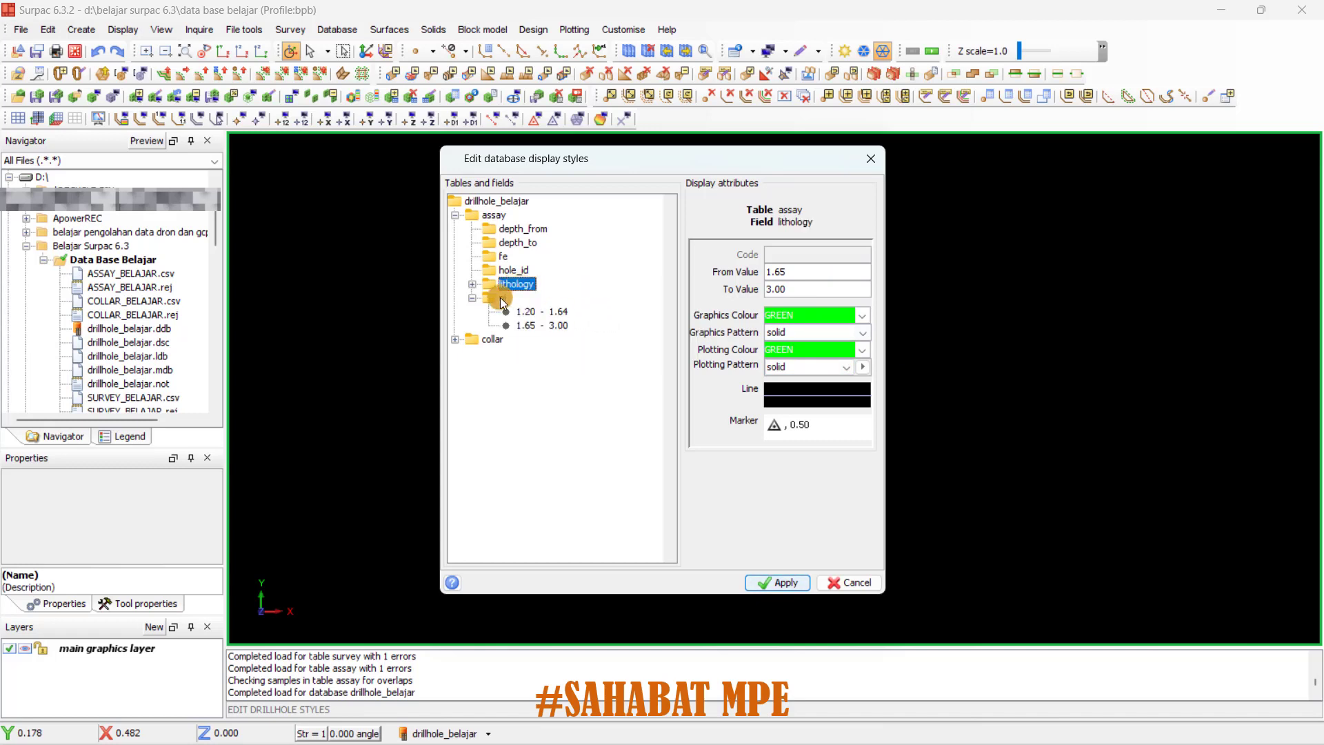
left_click(471, 284)
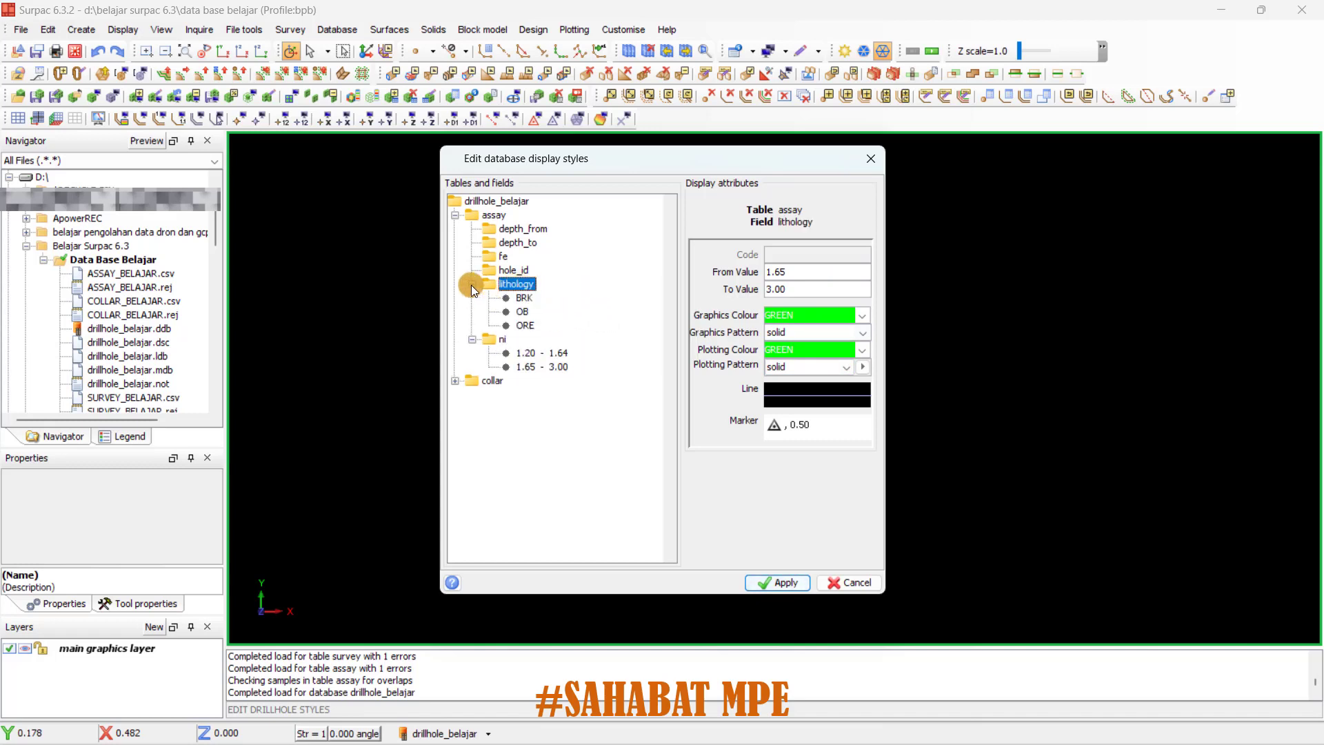
left_click(522, 298)
left_click(521, 311)
left_click(524, 326)
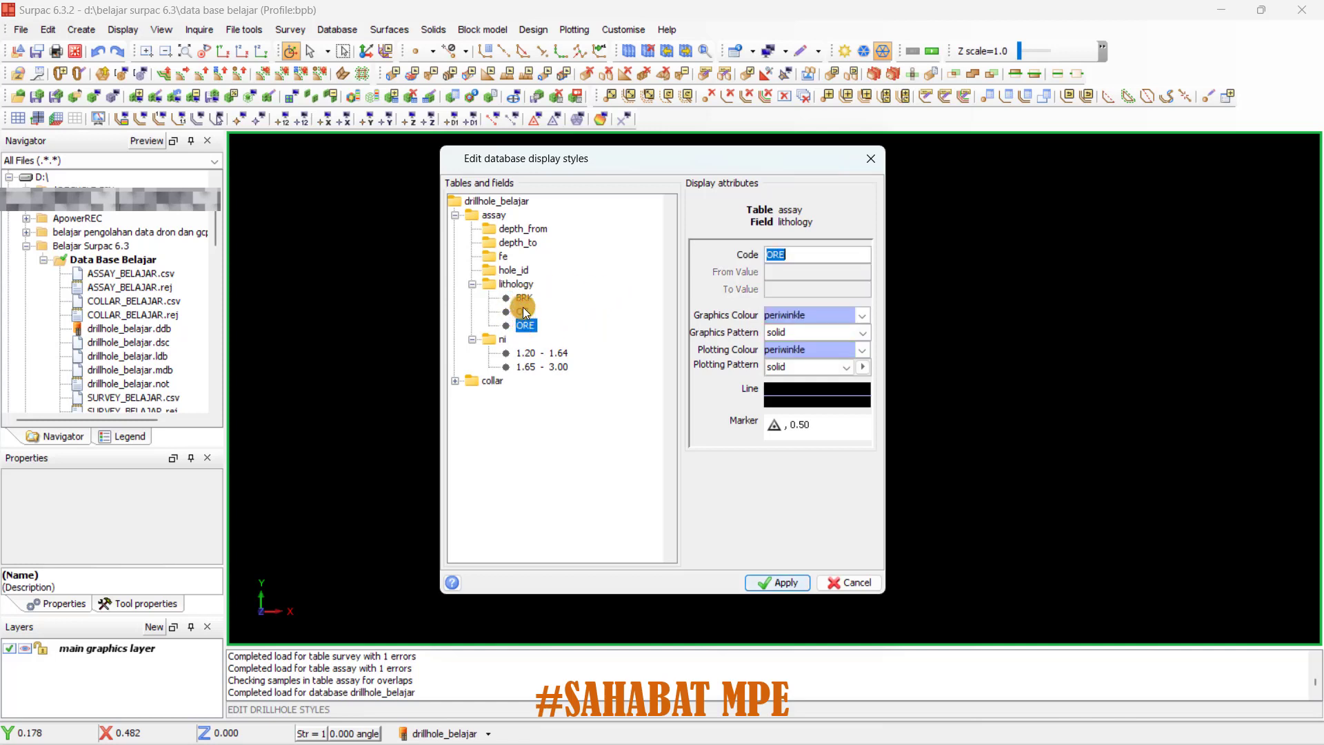
Set both the graphics colour and the plotting colour of the BRK lithology code to BLUE.
left_click(523, 299)
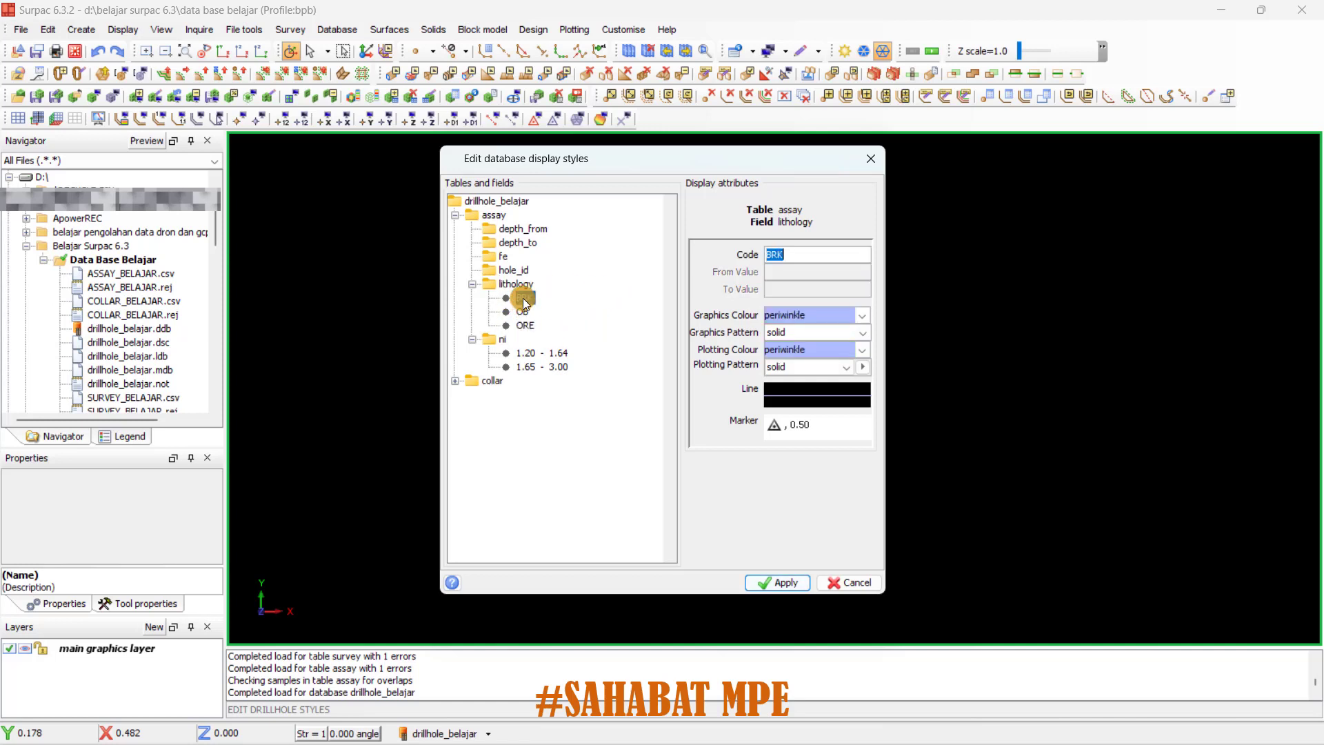
left_click(822, 318)
type("BLUE")
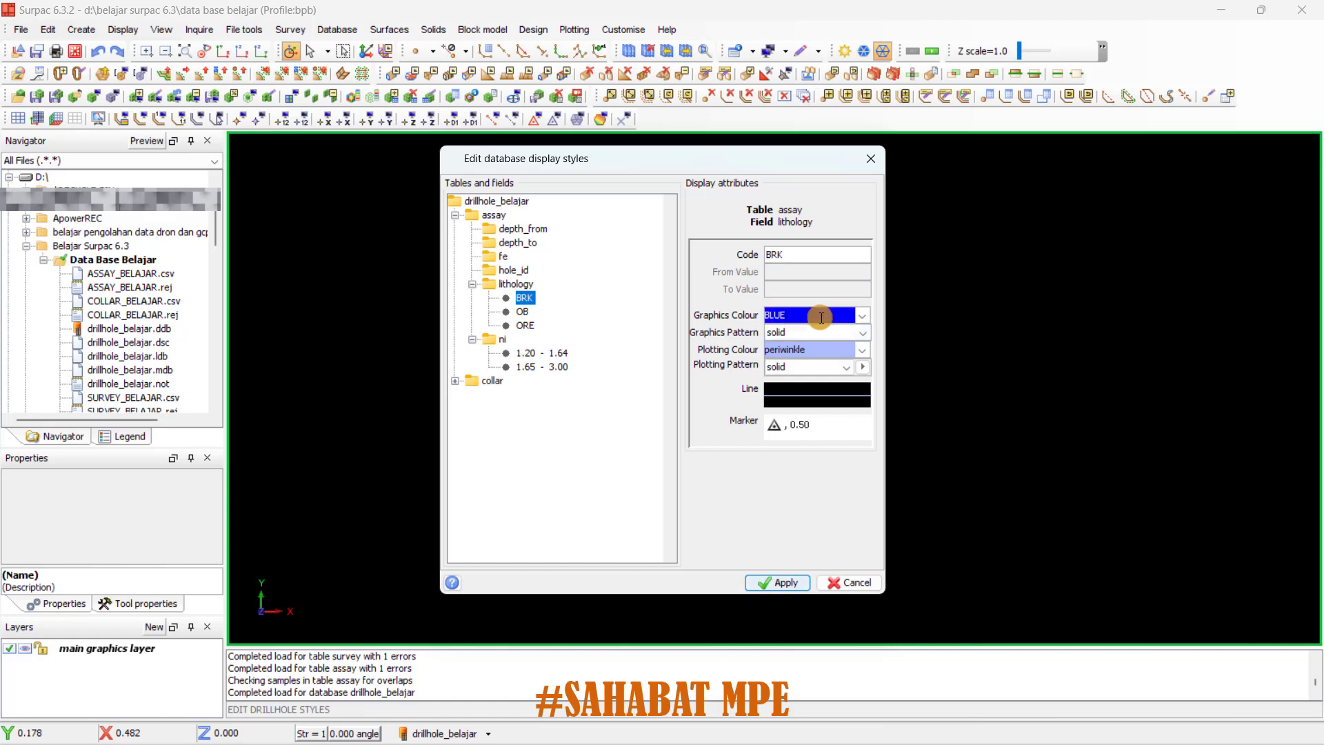
left_click(821, 350)
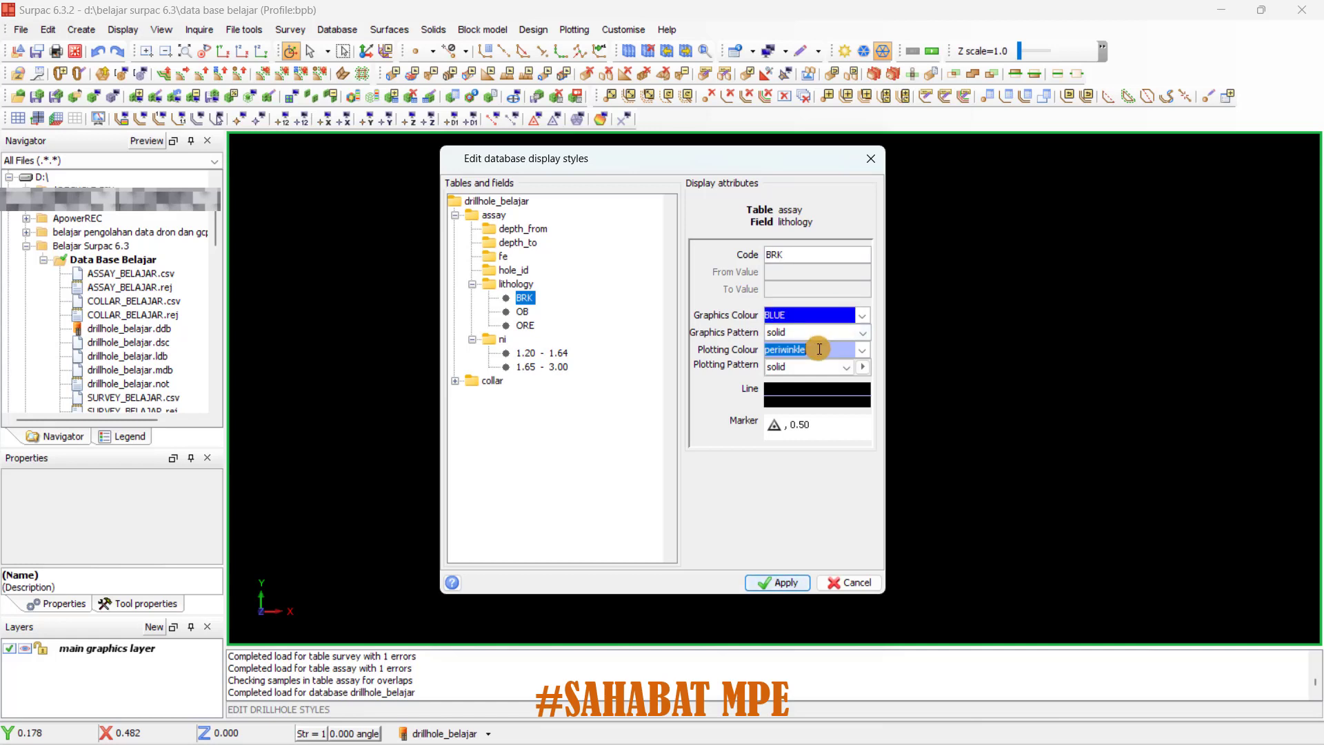
type("BLUE")
Set both the graphics colour and the plotting colour of the OB lithology code to orange (r=1.0 g=0.6 b=0.2).
left_click(521, 312)
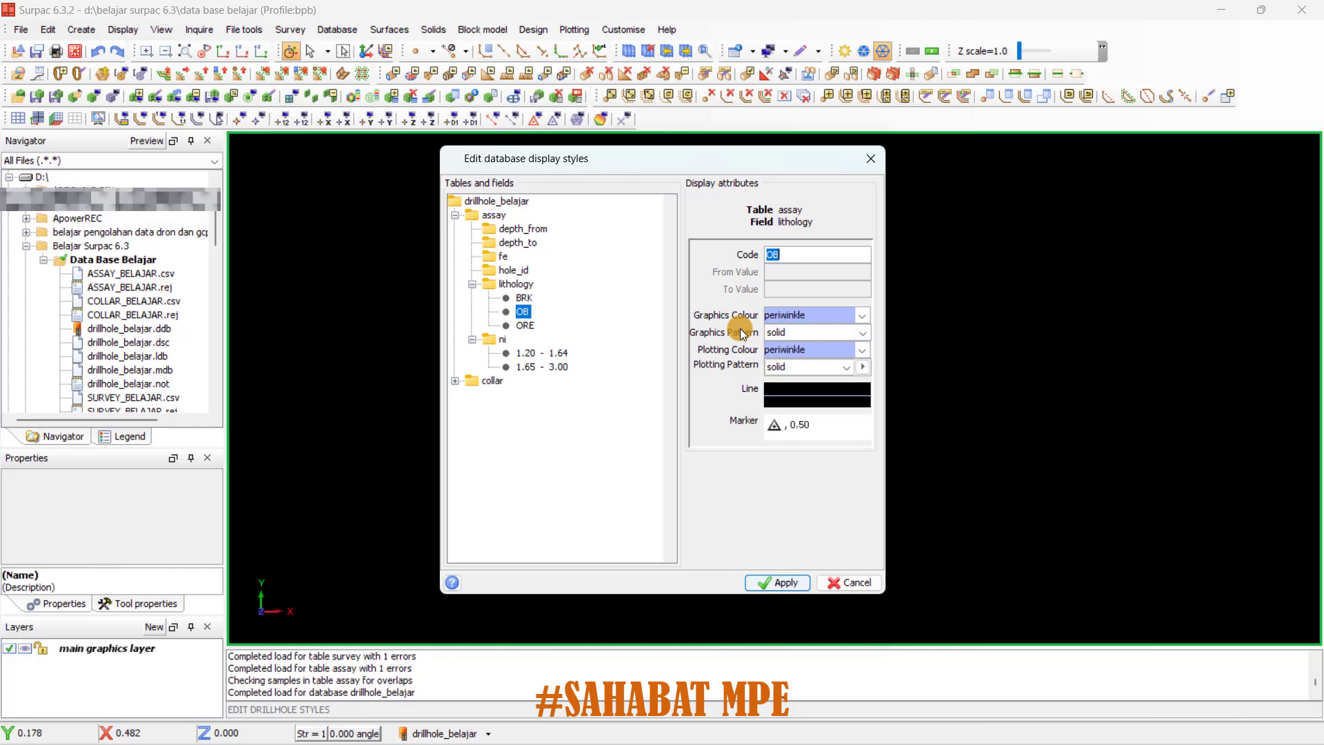
left_click(862, 316)
left_click(788, 309)
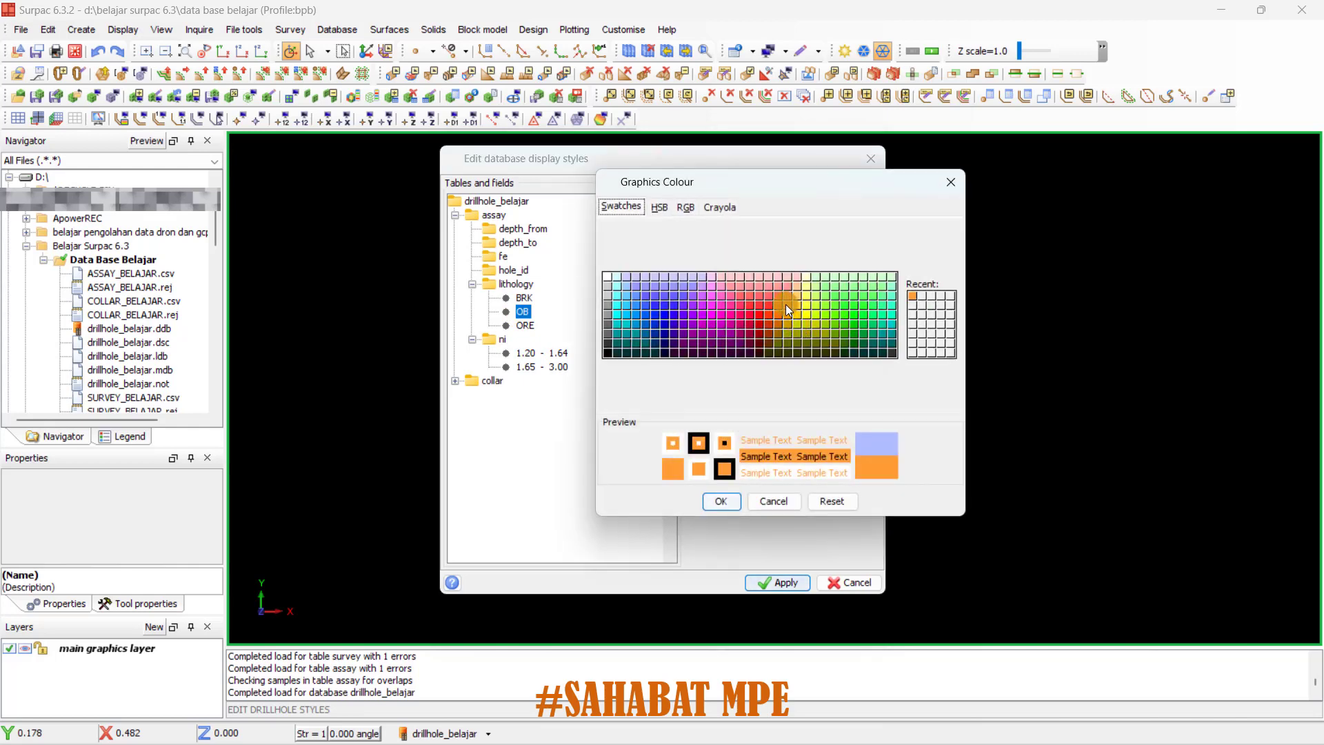
left_click(722, 500)
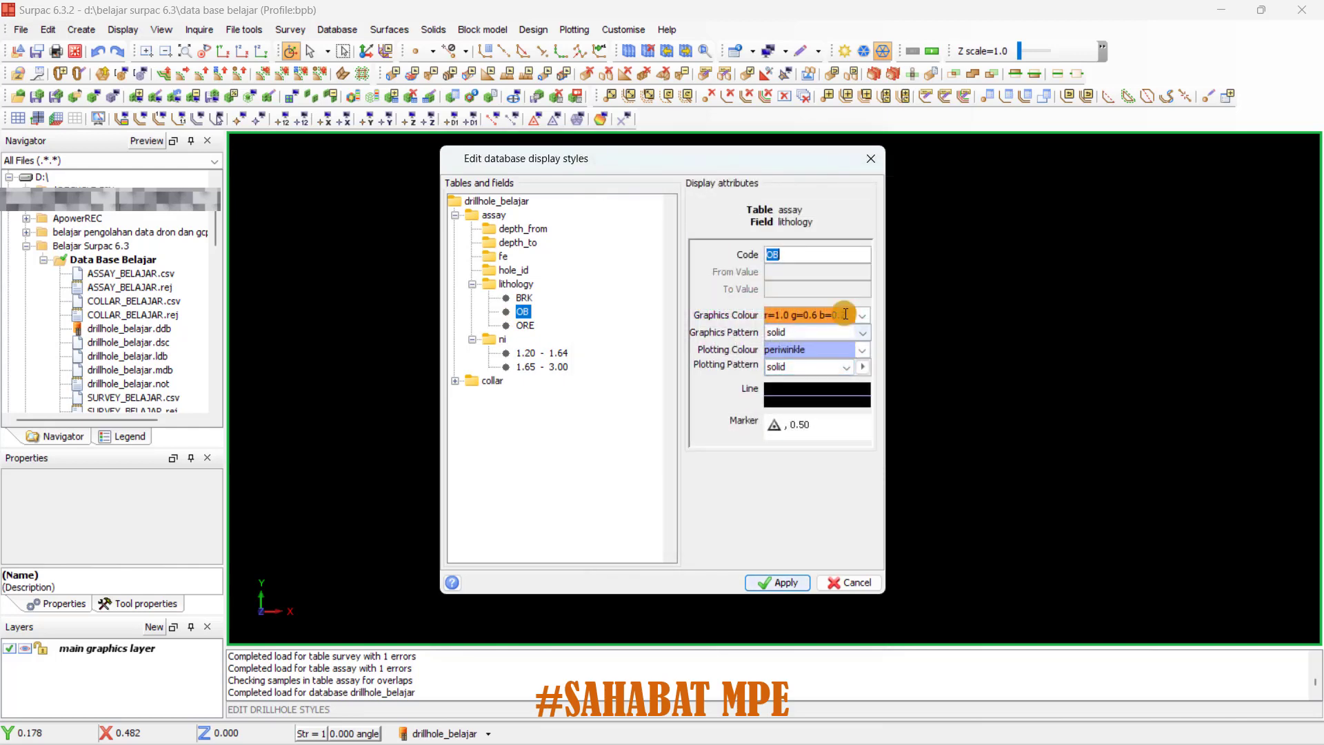
left_click(845, 310)
key("ctrl+c")
left_click(845, 350)
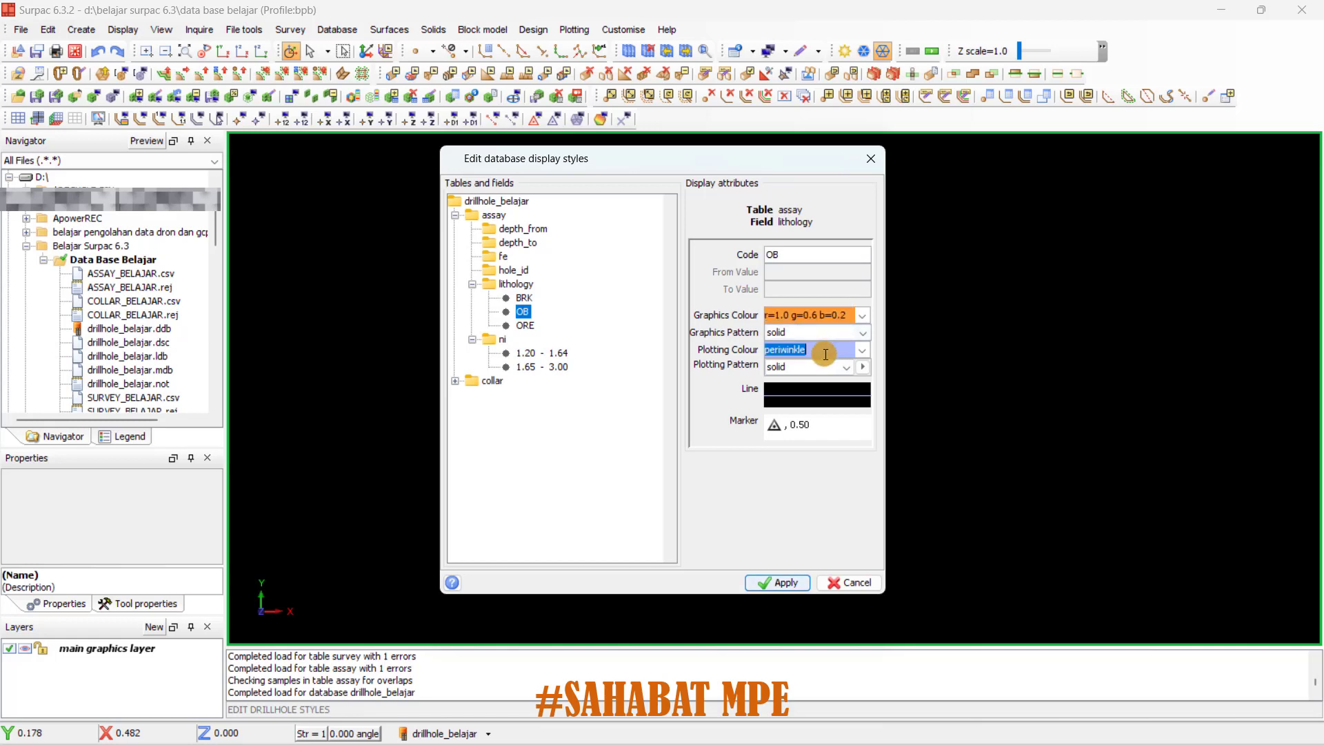
key("ctrl+v")
Set both the graphics colour and the plotting colour of the ORE lithology code to GREEN, and apply the display styles.
left_click(529, 324)
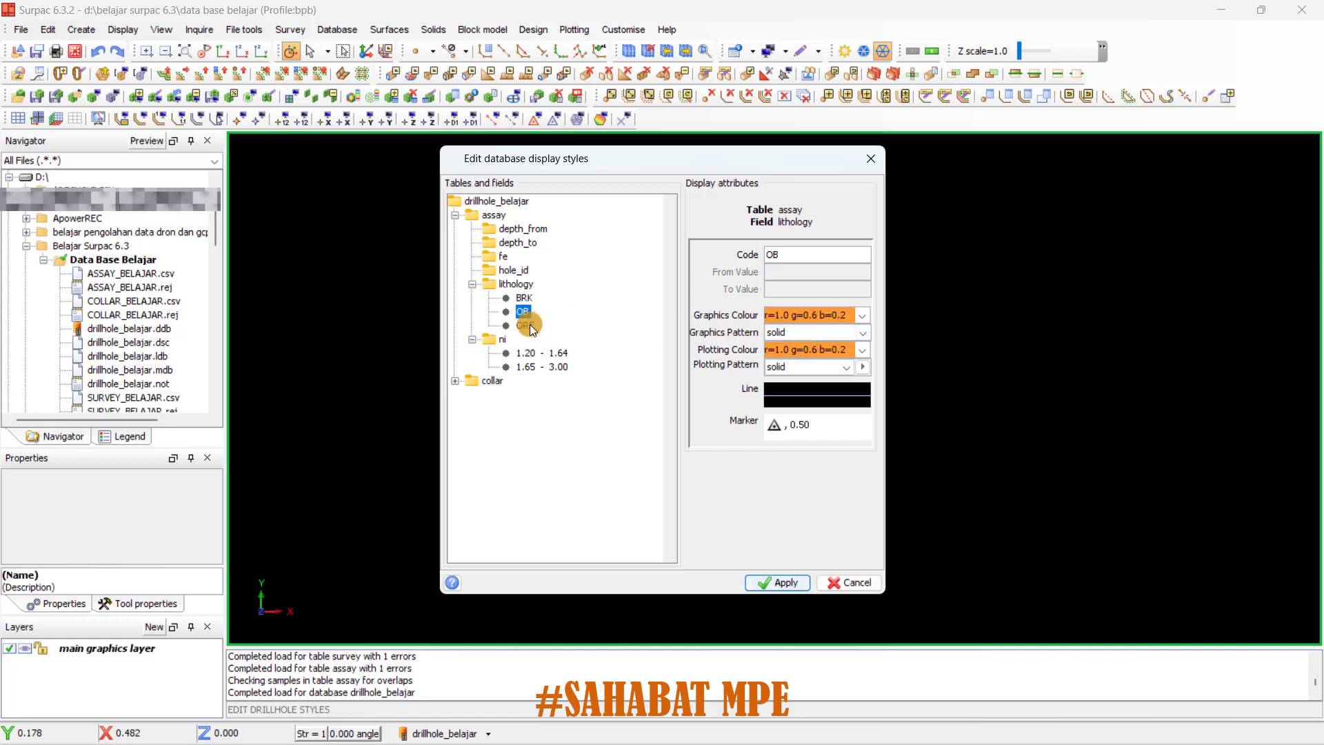
left_click(815, 314)
type("GREEN")
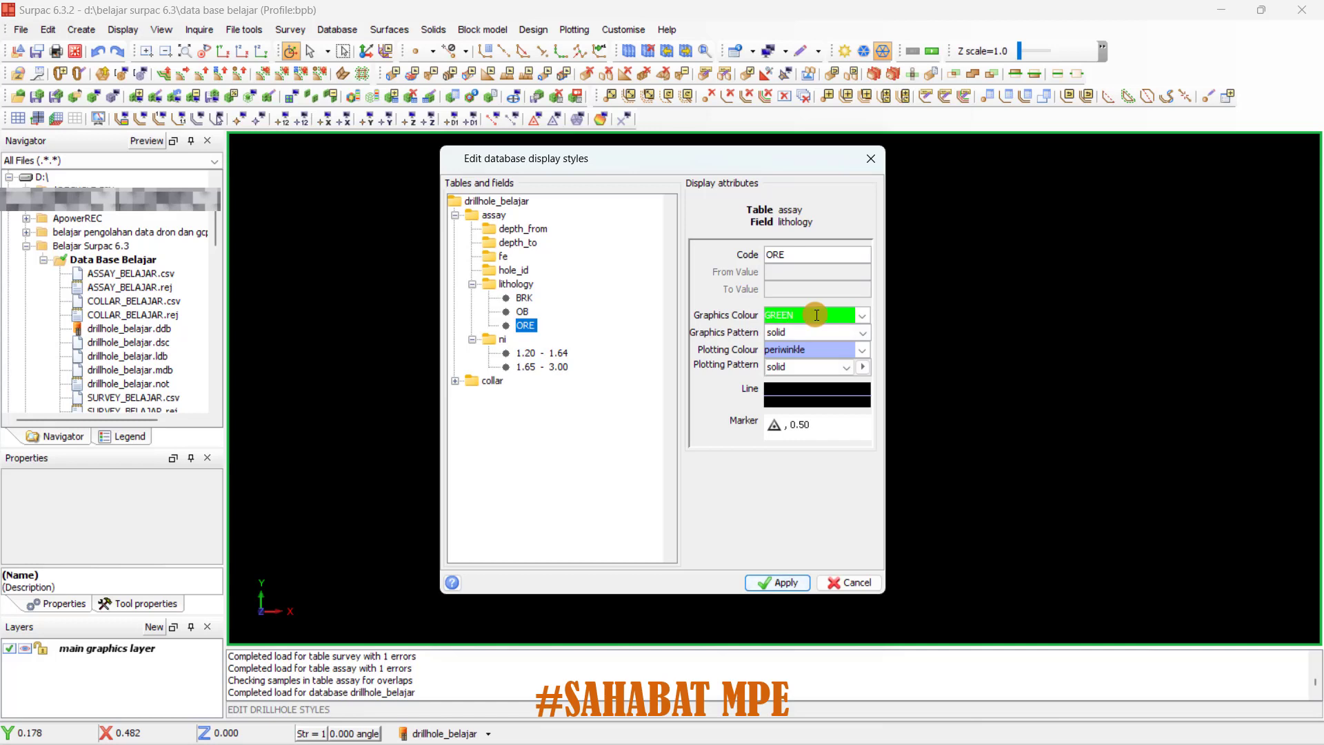
left_click(816, 314)
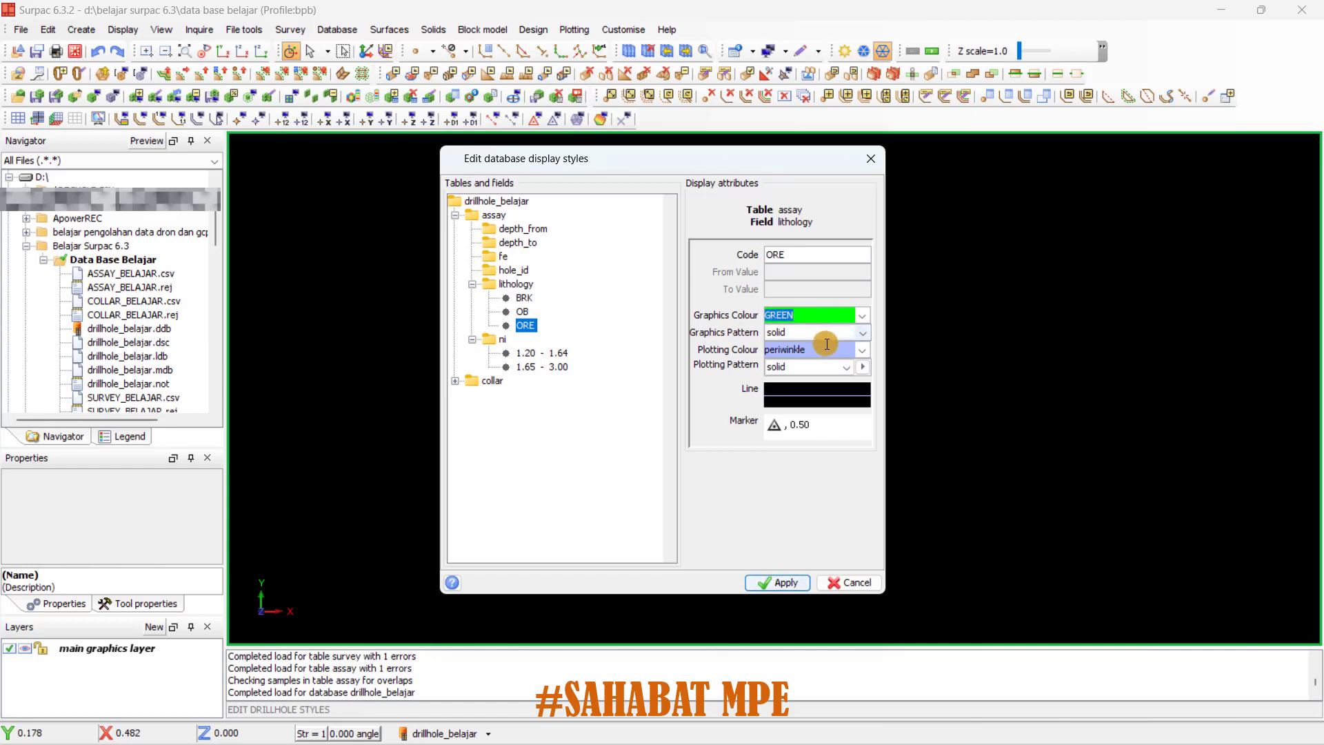
key("ctrl+v")
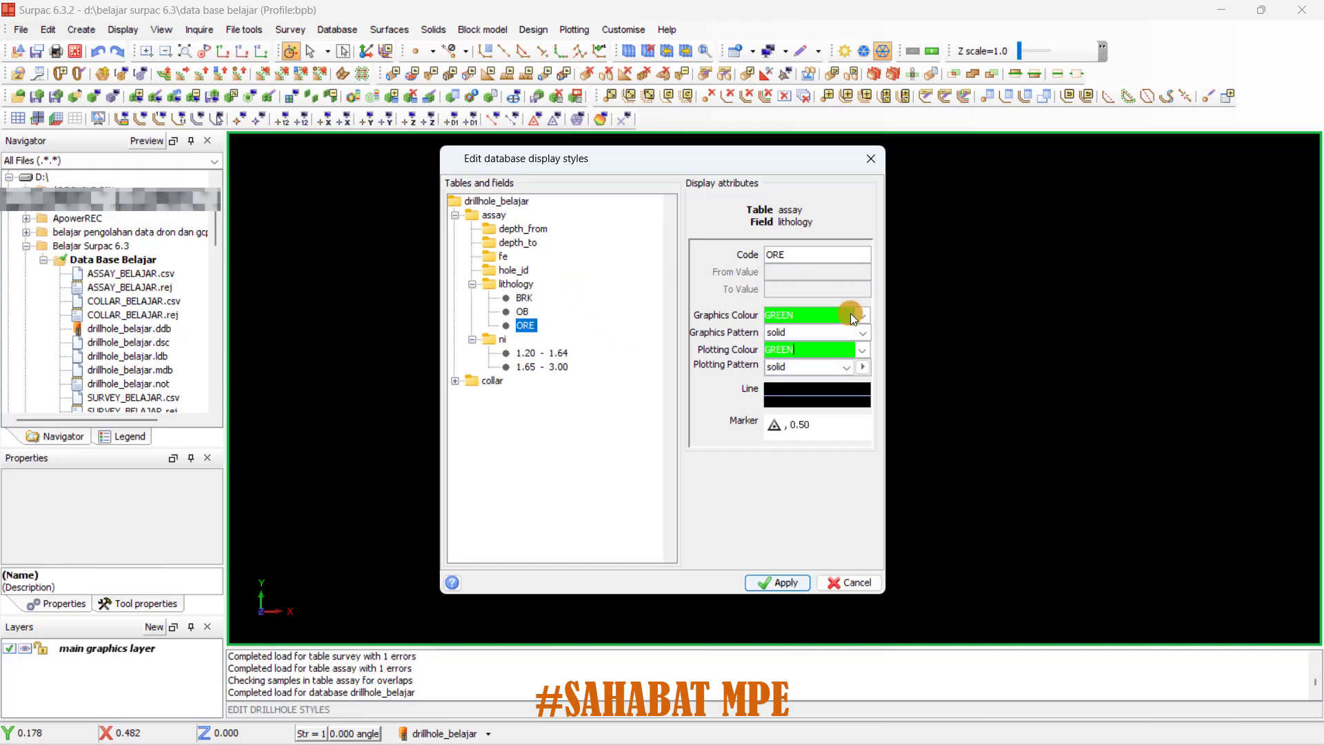
left_click(774, 582)
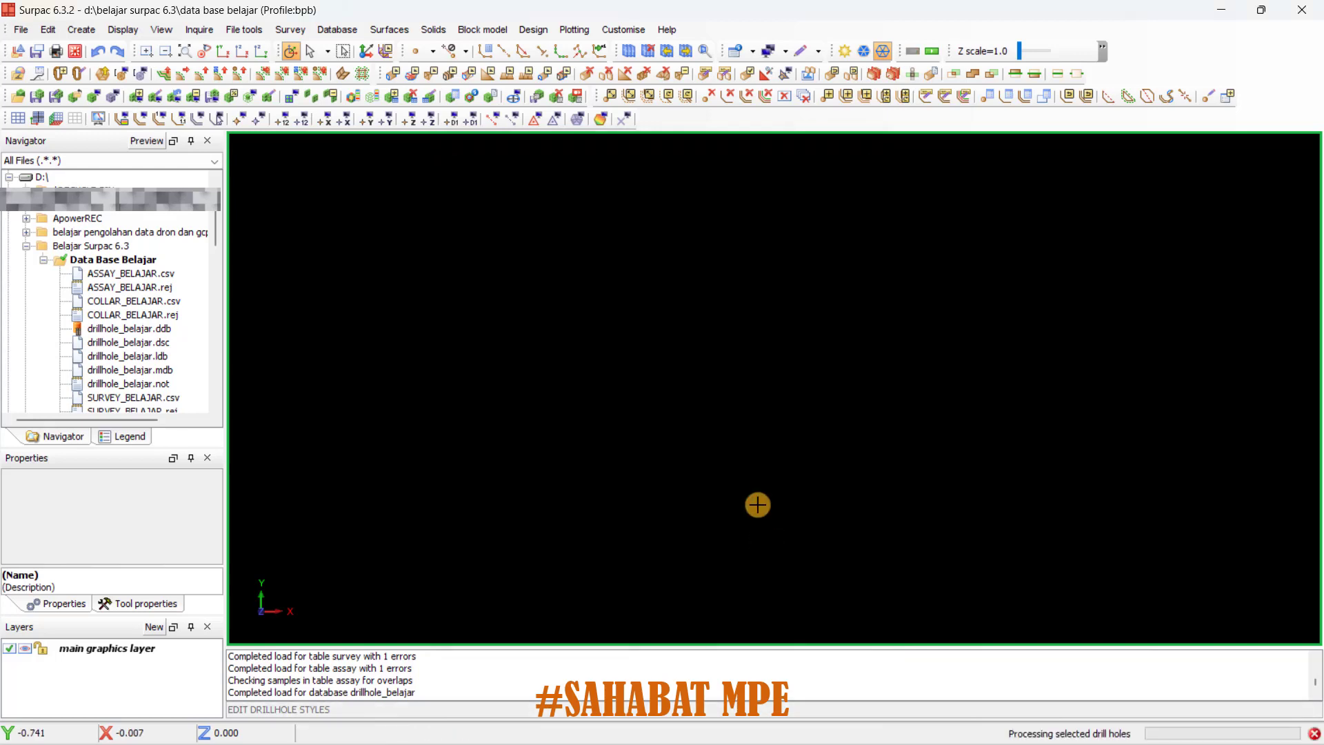